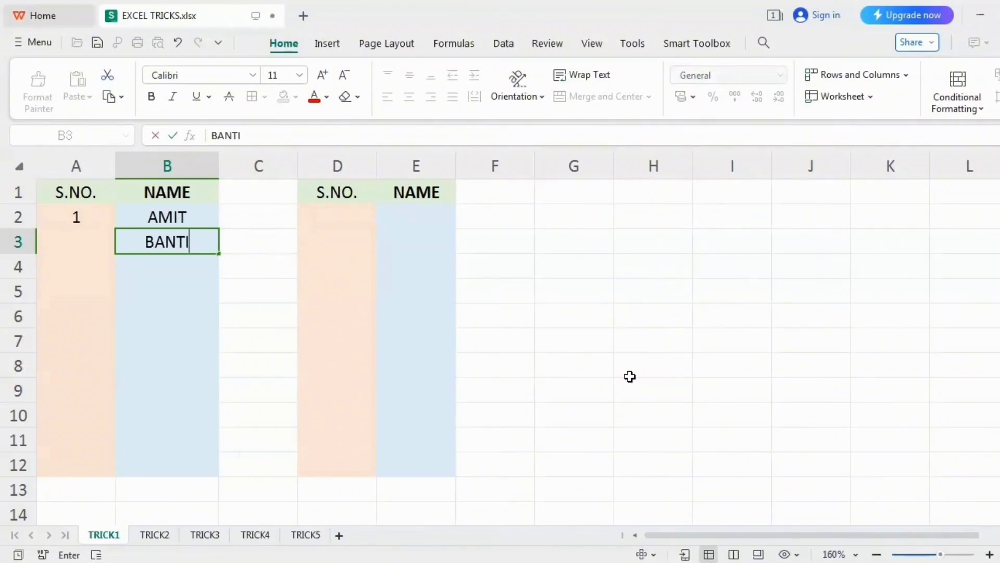
# Step: Fill the first NAME column with sample first names from B3 down to B7
pyautogui.press('Return')
pyautogui.write('CHANDAN')
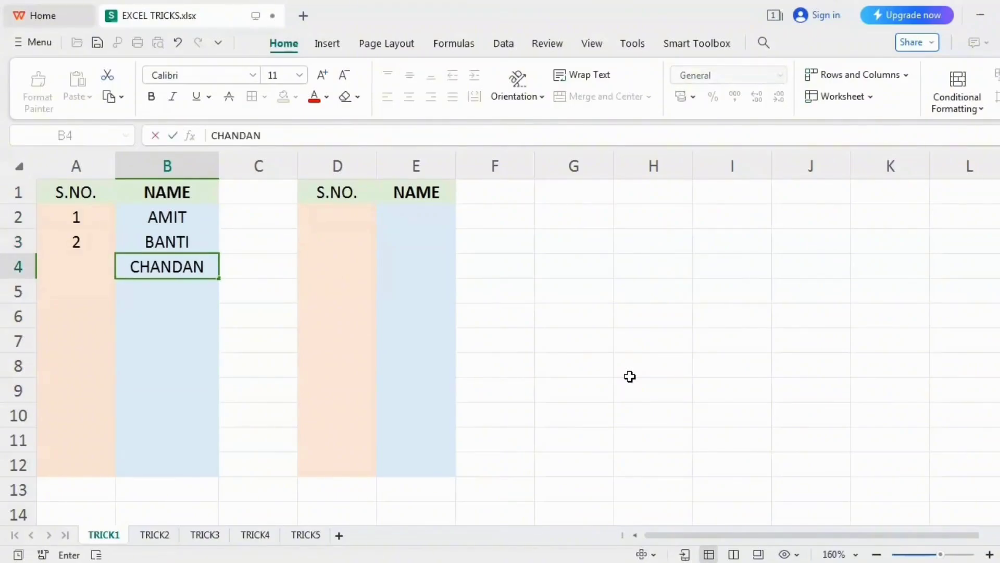
pyautogui.press('Return')
pyautogui.write('DEEPA')
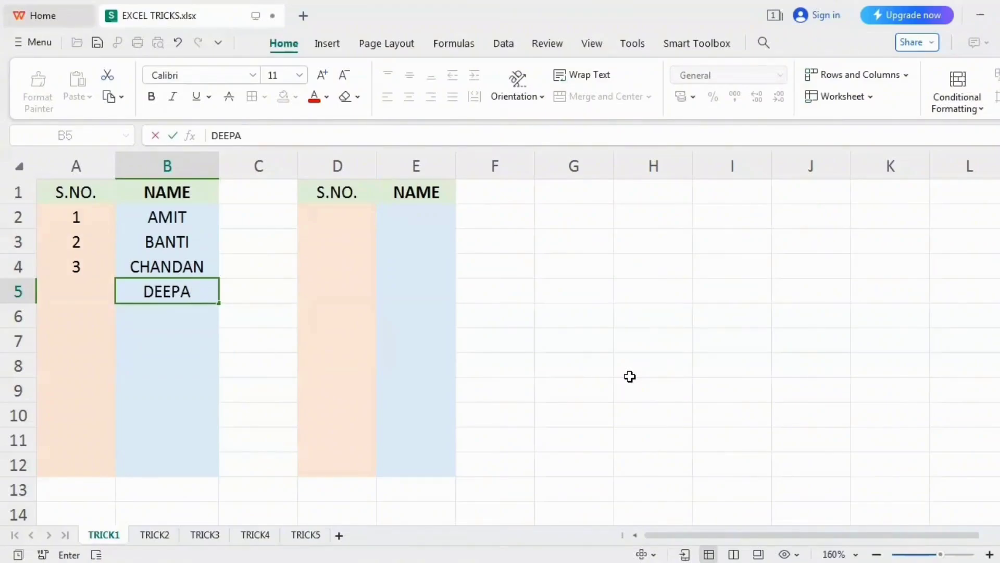
pyautogui.write('K')
pyautogui.press('Return')
pyautogui.write('KARAN')
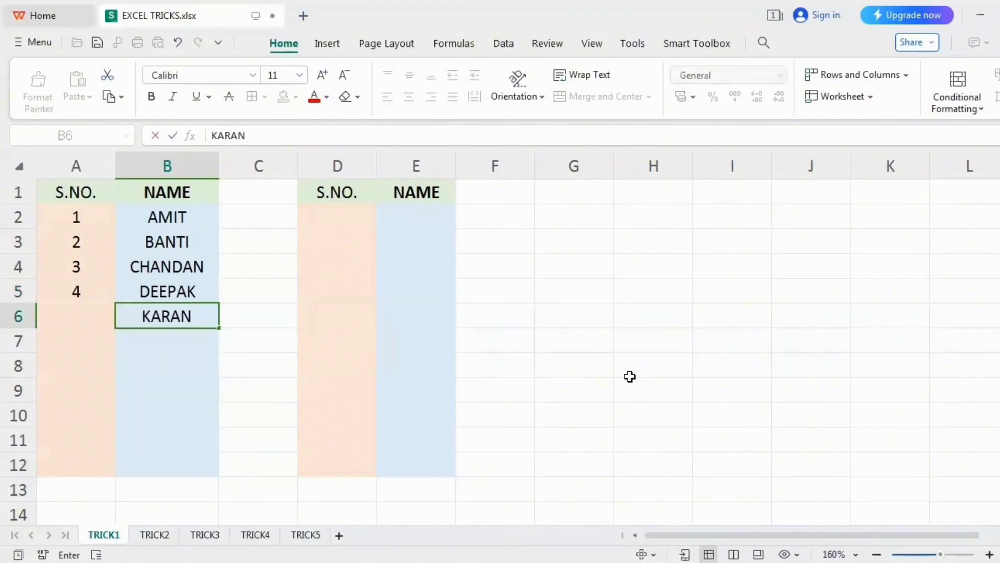
pyautogui.press('Return')
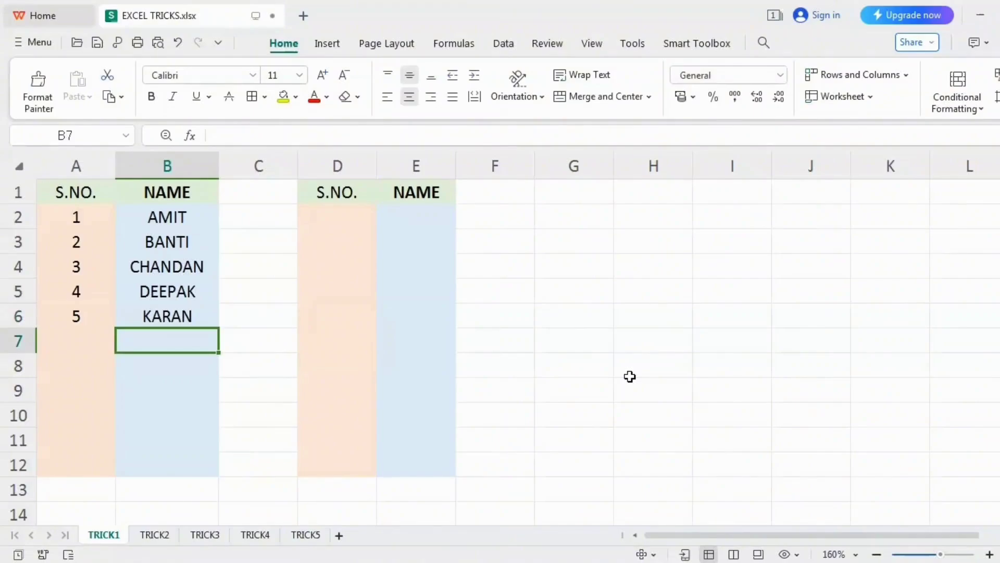
pyautogui.write('NIR')
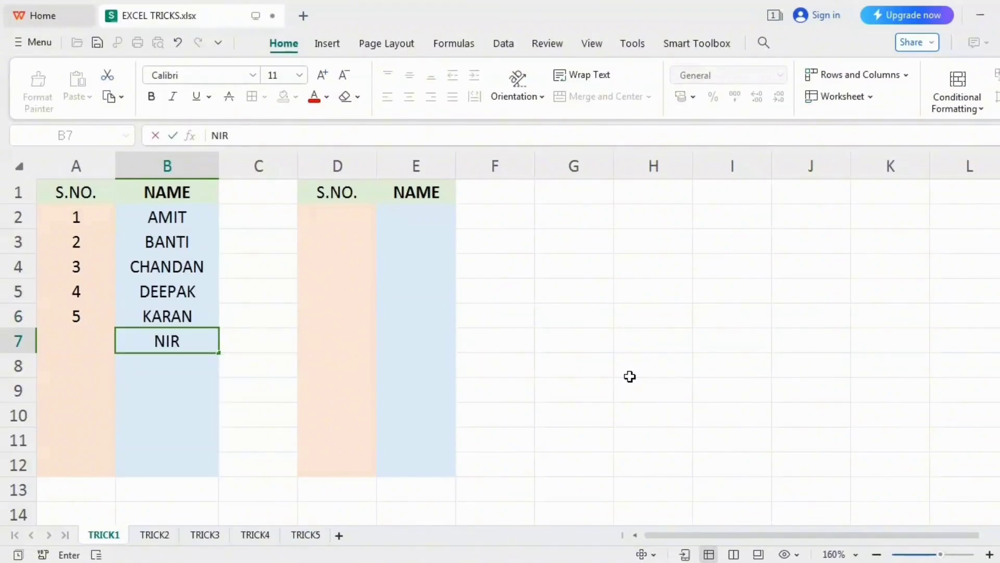
pyautogui.write('AJ')
pyautogui.press('Return')
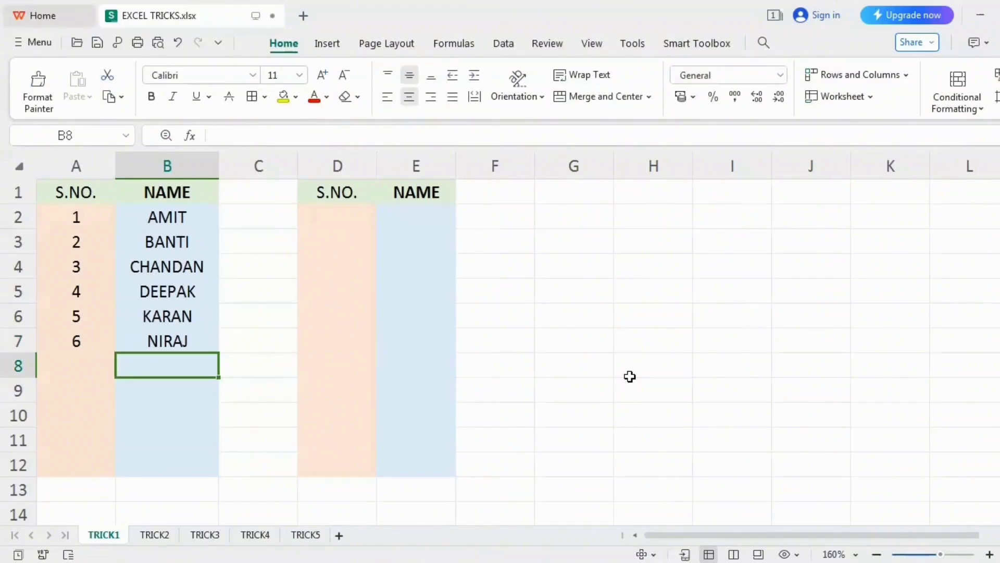
# Step: Clear the sample names from cells B7 up to B3, keeping only the entry in B2
pyautogui.press('Up')
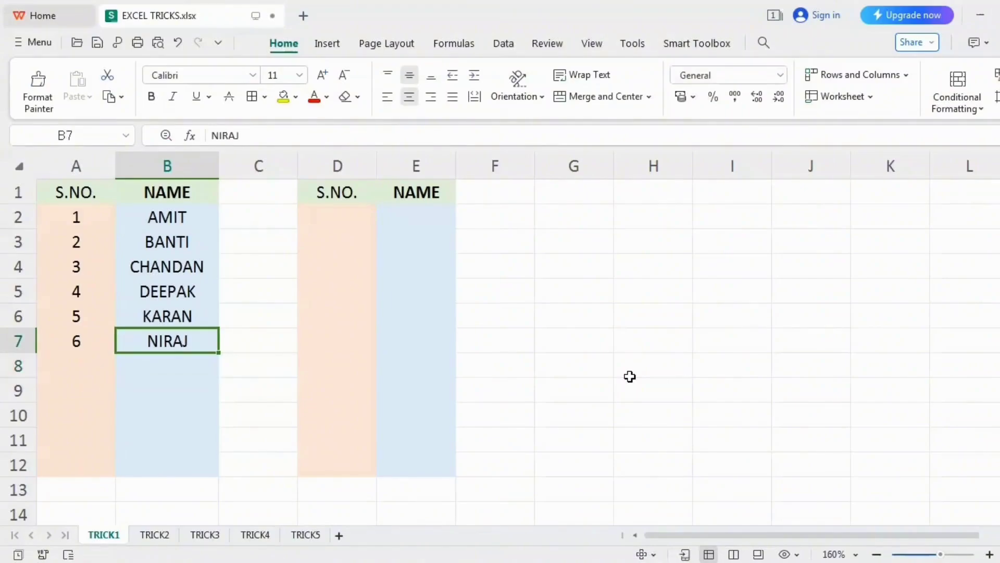
pyautogui.press('Delete')
pyautogui.press('Up')
pyautogui.press('Delete')
pyautogui.press('Up')
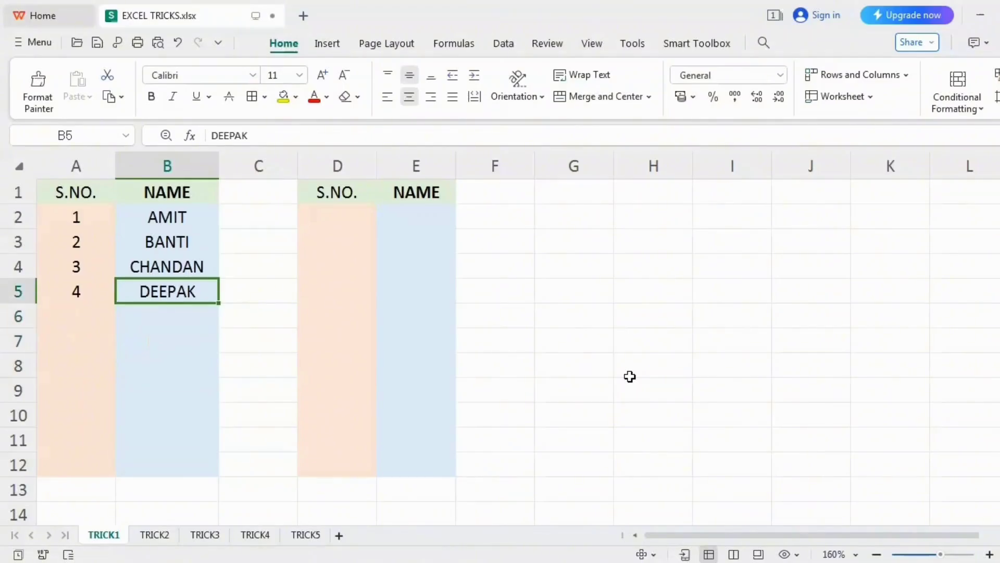
pyautogui.press('Delete')
pyautogui.press('Up')
pyautogui.press('Delete')
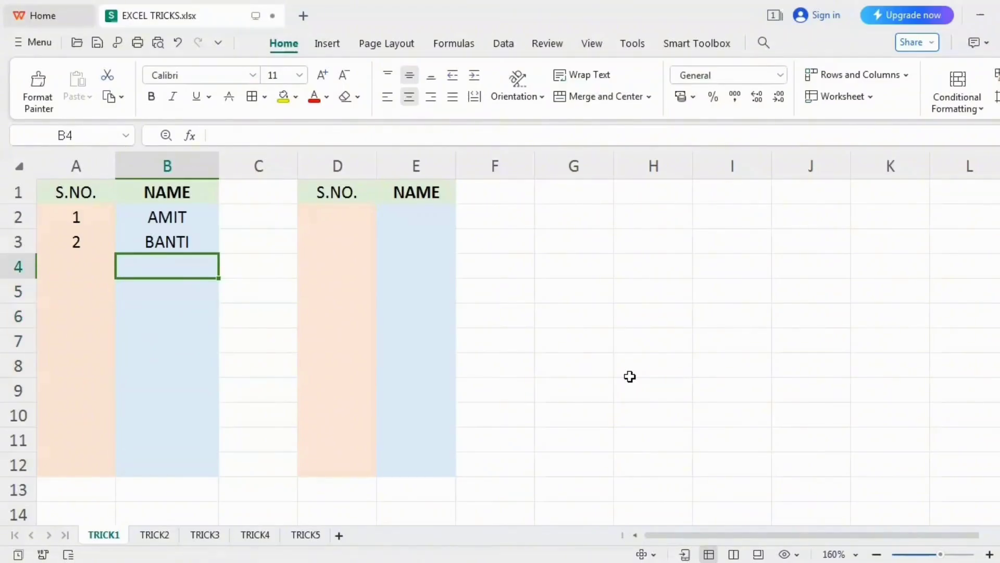
pyautogui.press('Up')
pyautogui.press('Delete')
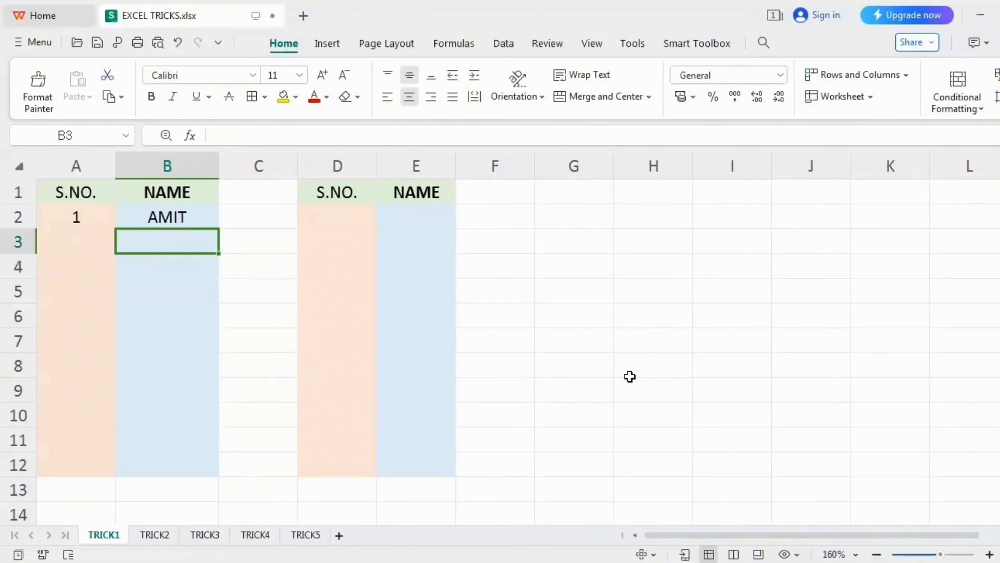
# Step: Start a SEQUENCE formula in cell D2 under the second S.NO. header
pyautogui.press('Right')
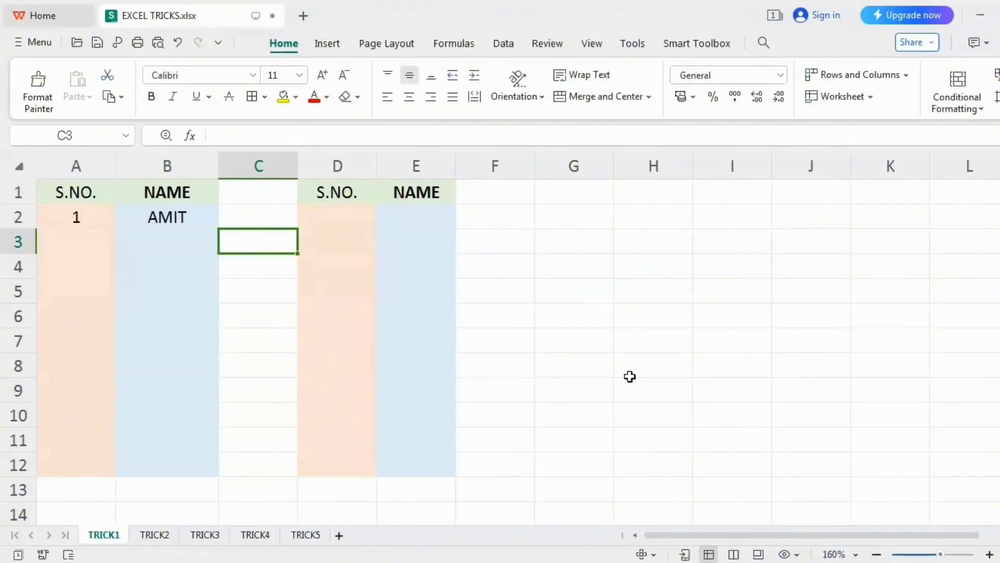
pyautogui.press('Right')
pyautogui.press('Up')
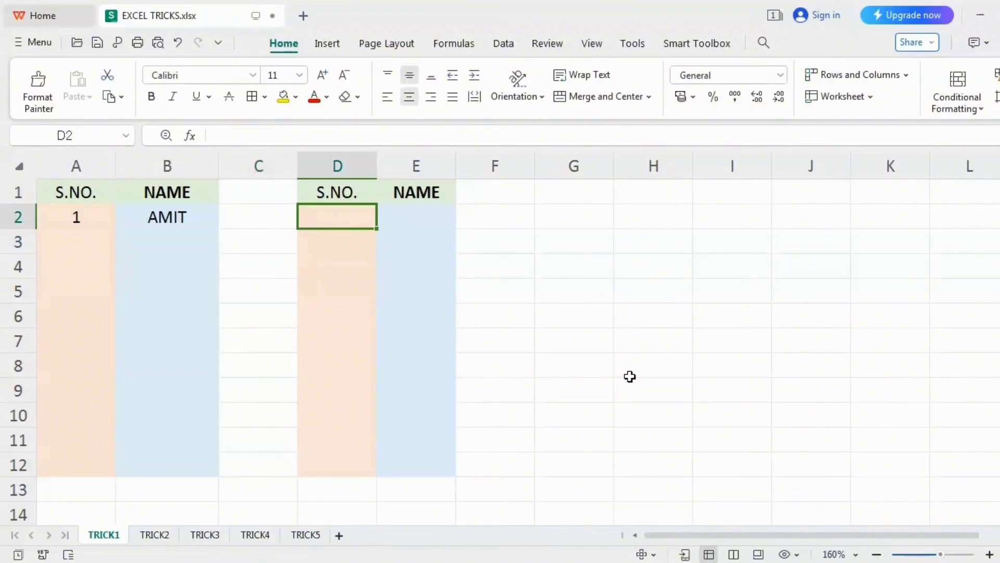
pyautogui.press('Right')
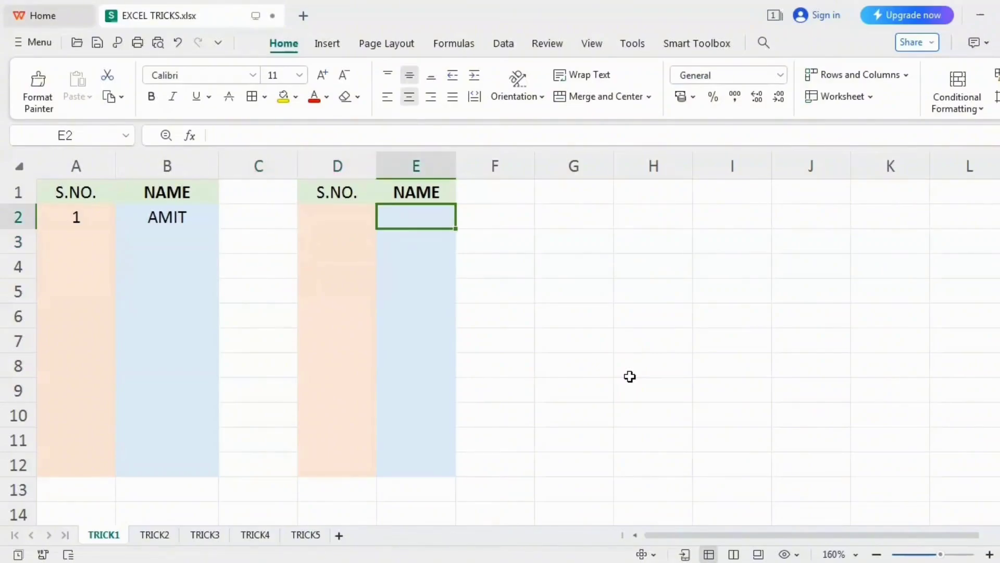
pyautogui.press('Left')
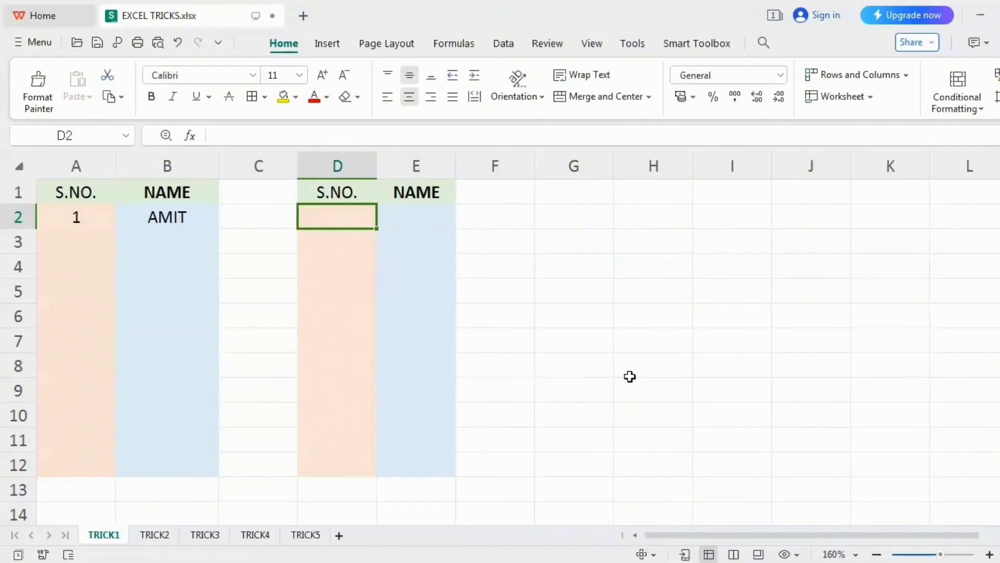
pyautogui.write('=SEQ')
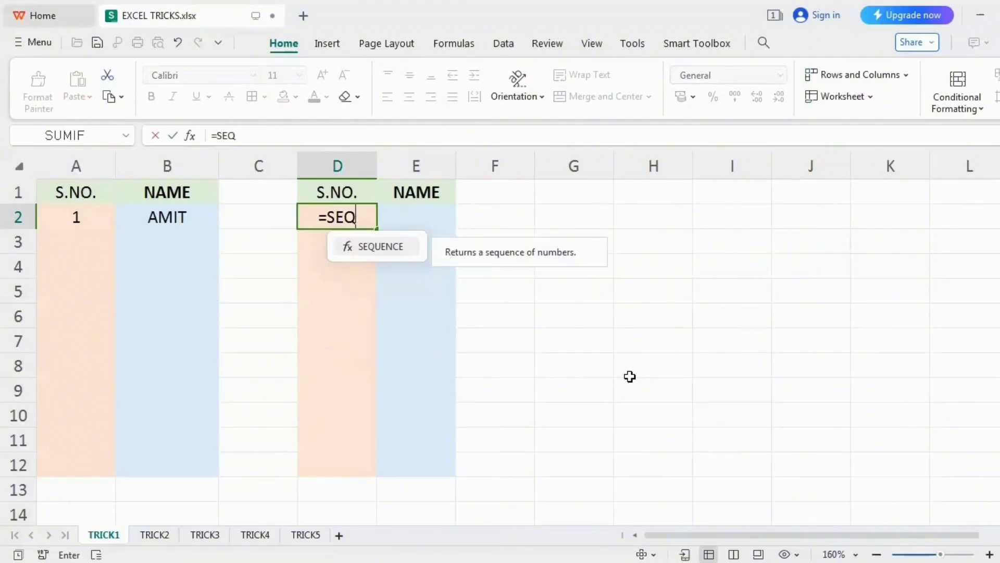
pyautogui.write('U')
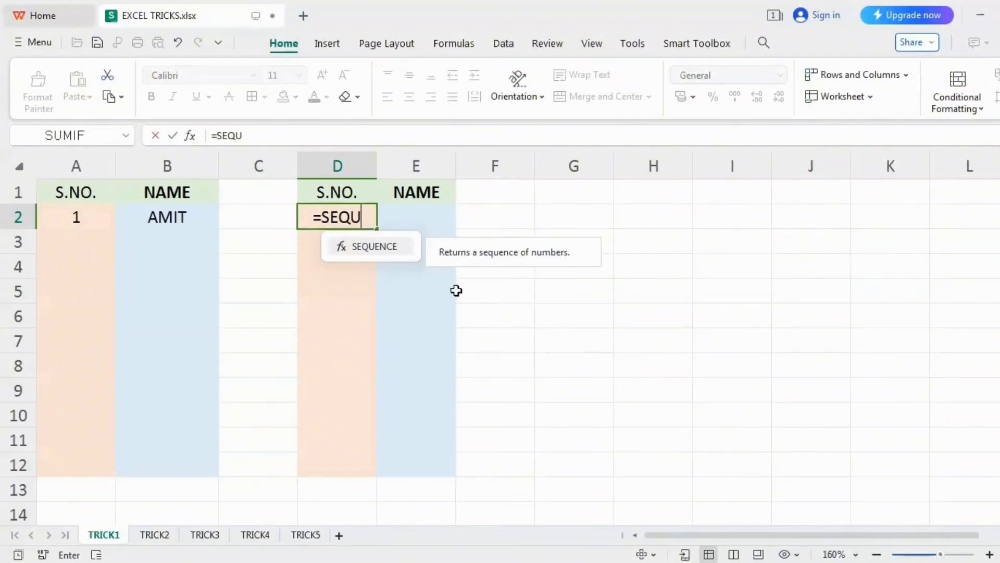
pyautogui.doubleClick(396, 253)
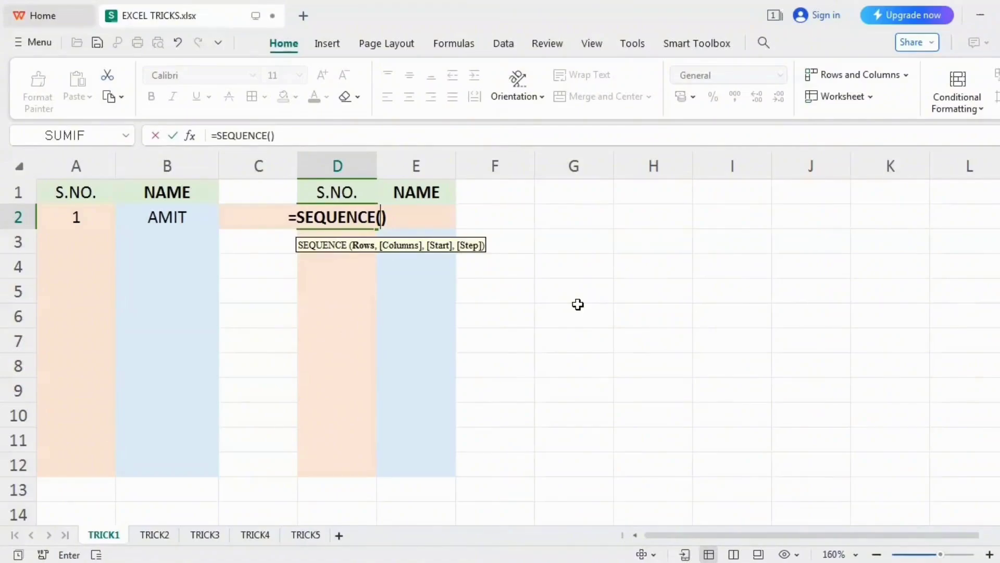
# Step: Nest a COUNTA function over the whole column E as the Rows argument of SEQUENCE
pyautogui.write('CO')
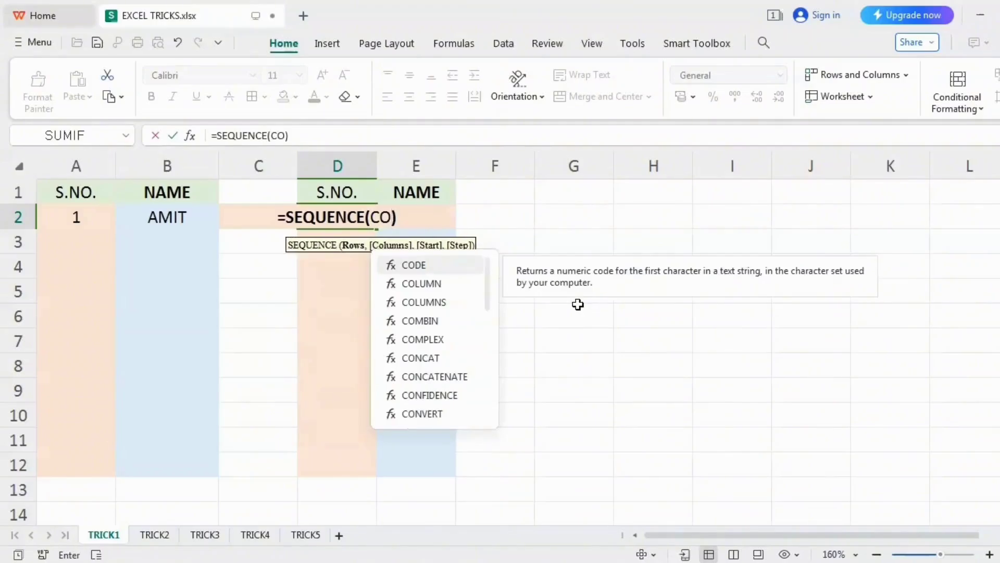
pyautogui.write('UNT')
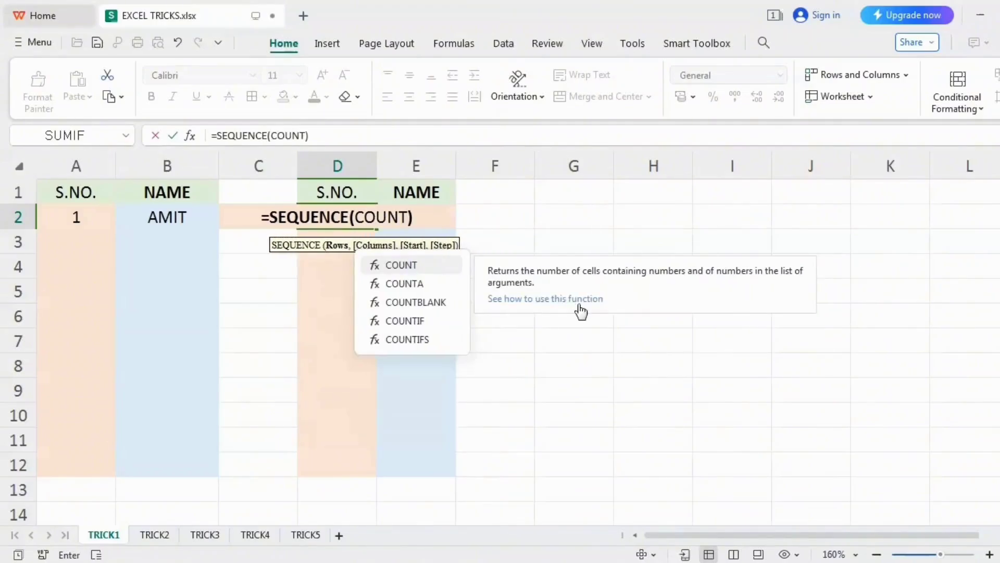
pyautogui.write('A')
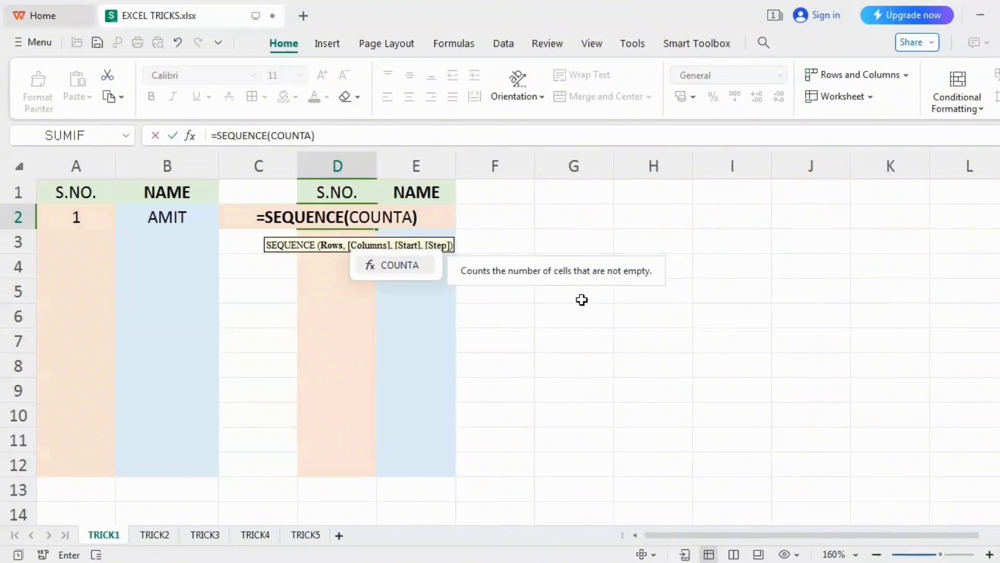
pyautogui.doubleClick(409, 265)
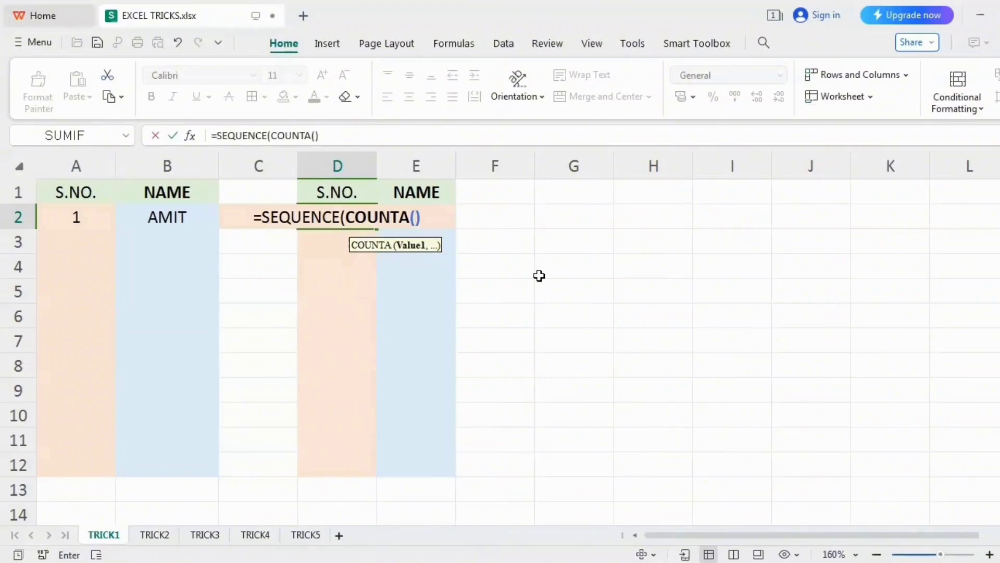
pyautogui.click(439, 161)
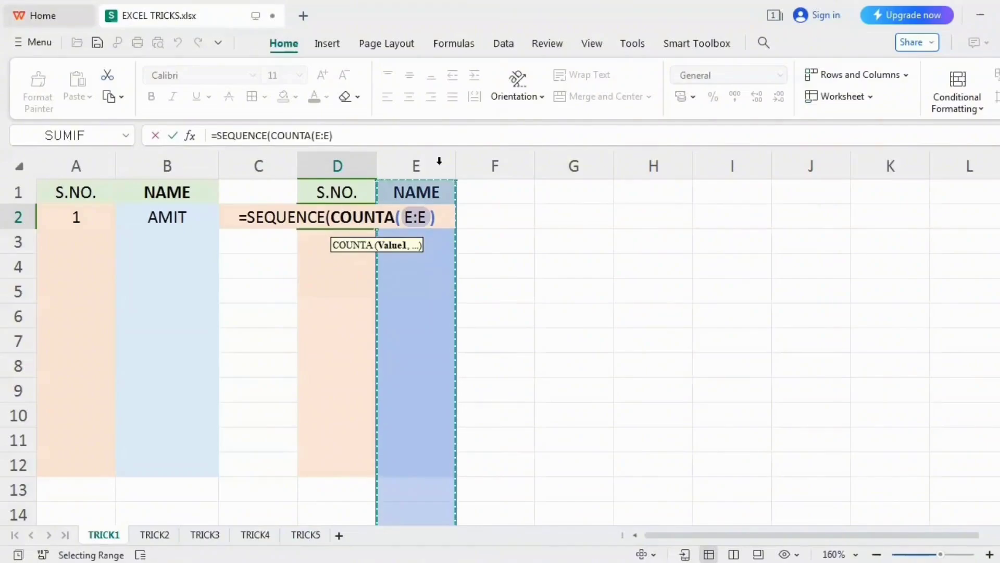
# Step: Limit the COUNTA range to E2:E12 and enter the formula =SEQUENCE(COUNTA(E2:E12))
pyautogui.click(414, 219)
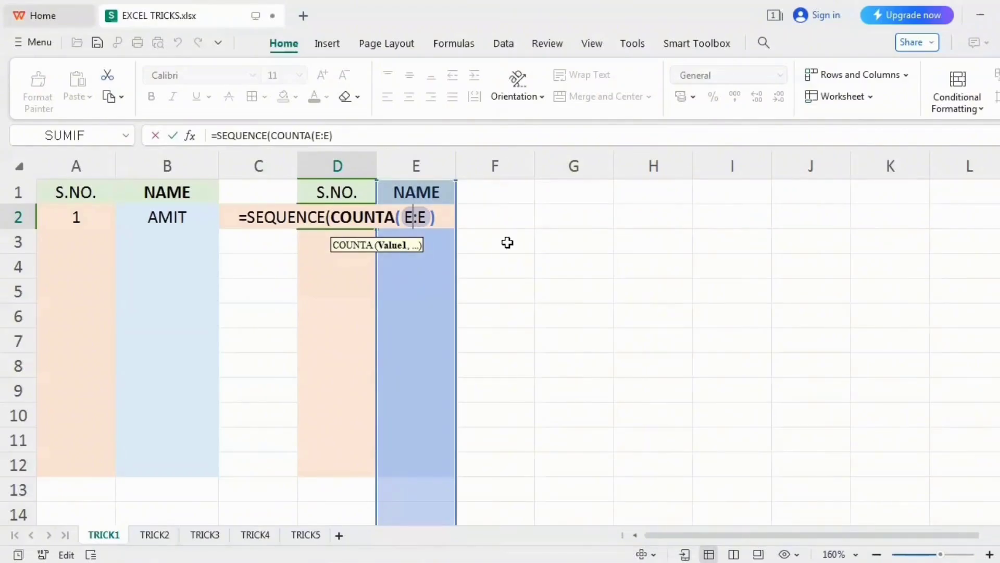
pyautogui.write('2')
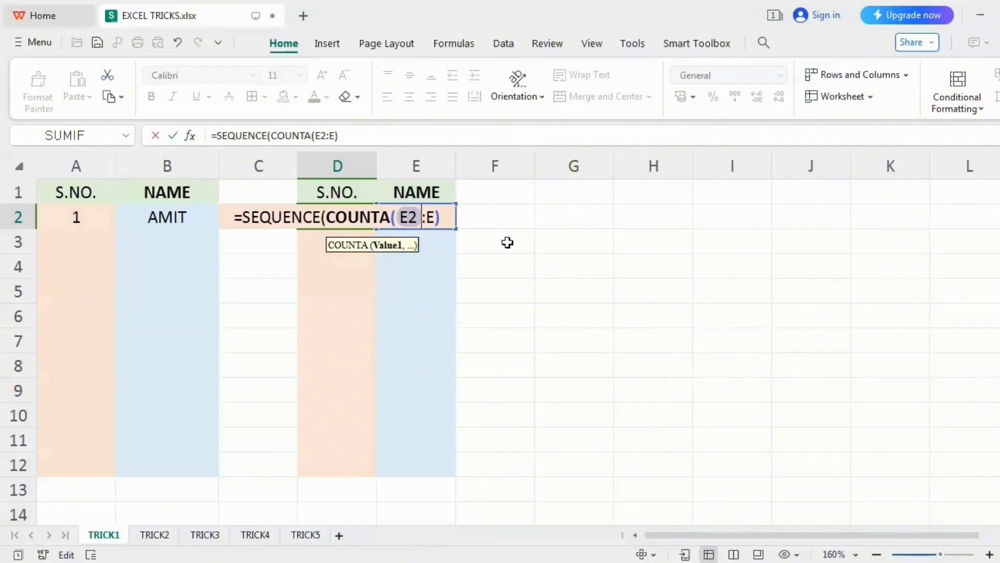
pyautogui.press('Right')
pyautogui.press('Right')
pyautogui.write('12')
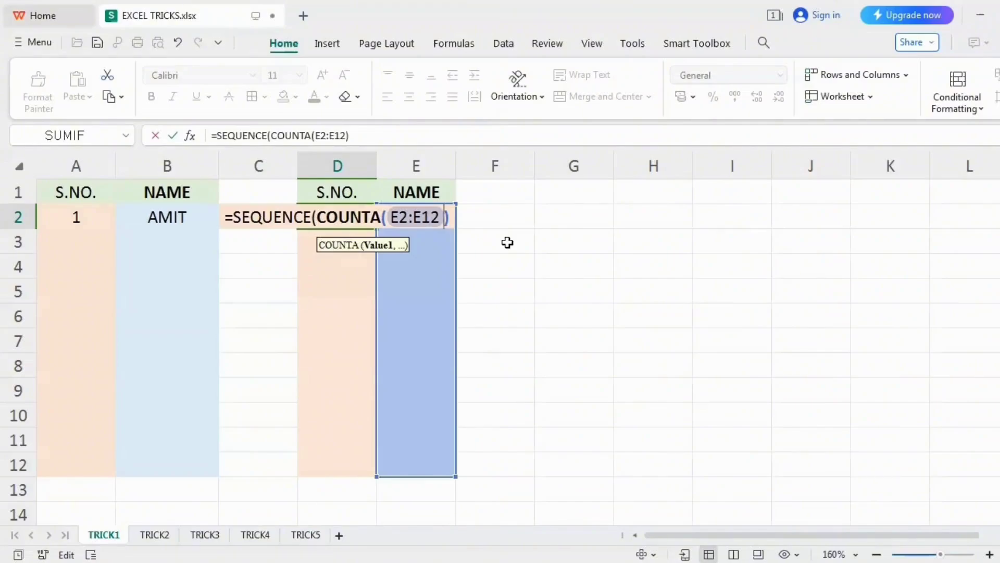
pyautogui.press('Return')
# Step: Enter three sample first names in the second NAME column, in cells E2 to E4
pyautogui.press('Up')
pyautogui.press('Right')
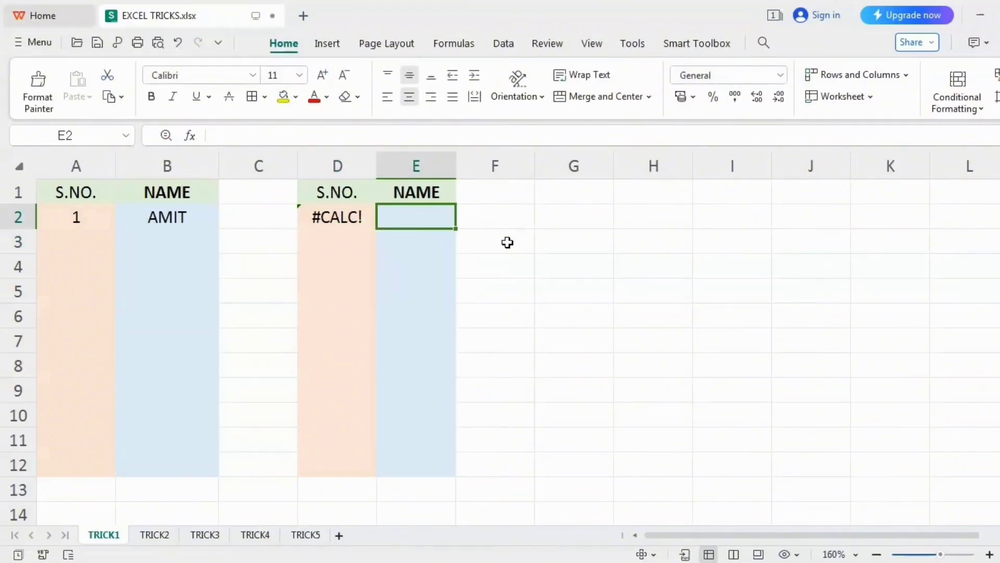
pyautogui.write('AMIT')
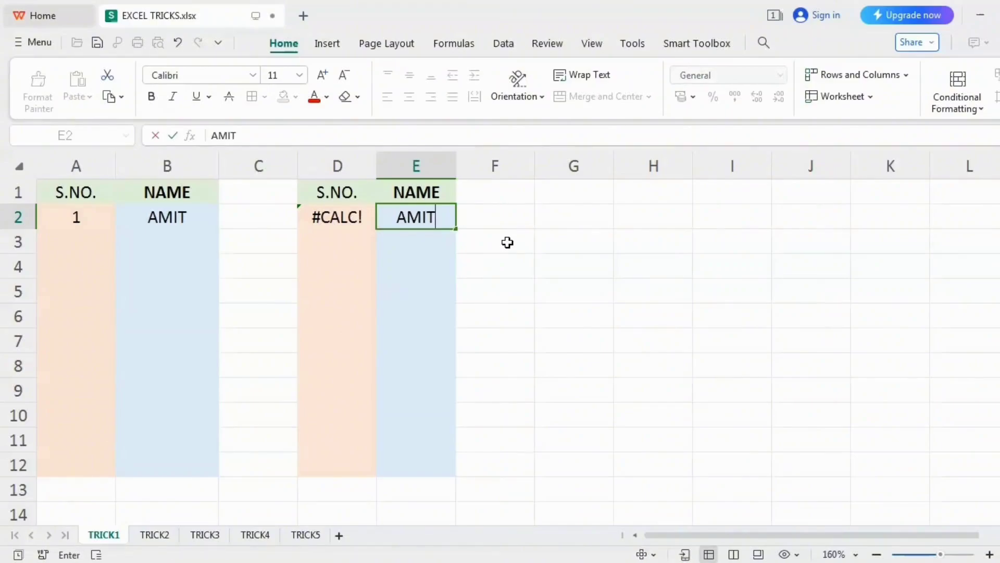
pyautogui.press('Return')
pyautogui.write('BANTI')
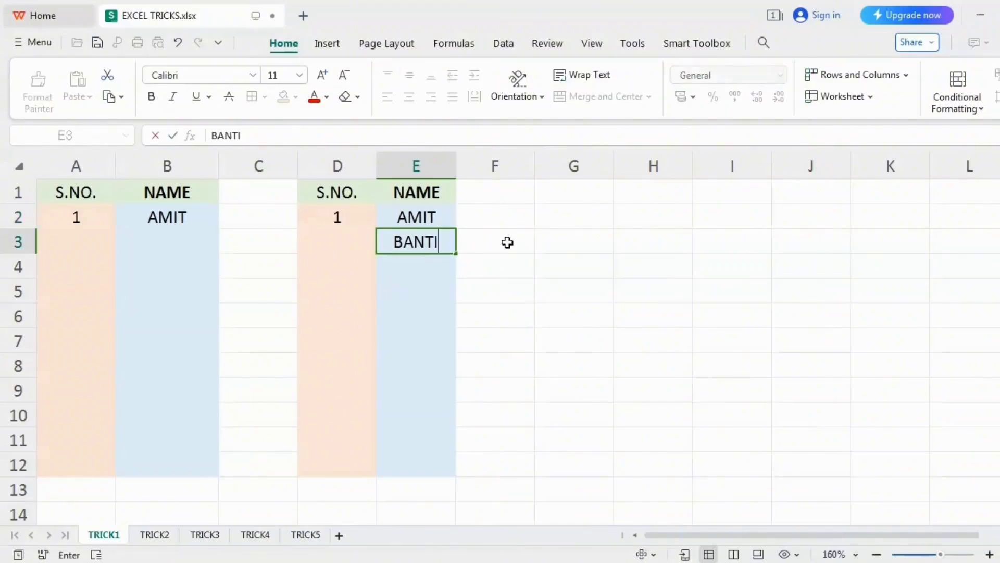
pyautogui.press('Return')
pyautogui.write('CHANDAN')
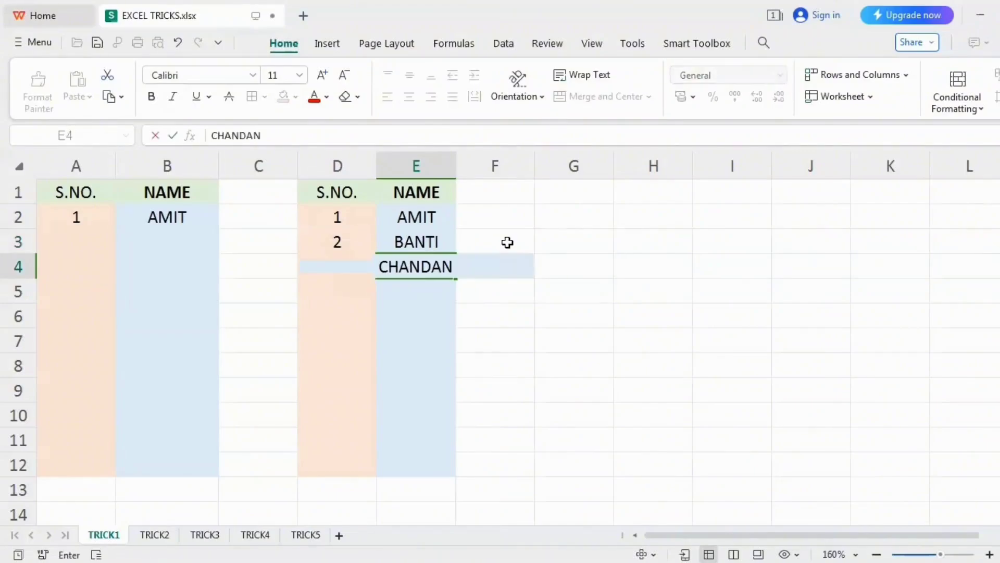
pyautogui.press('Return')
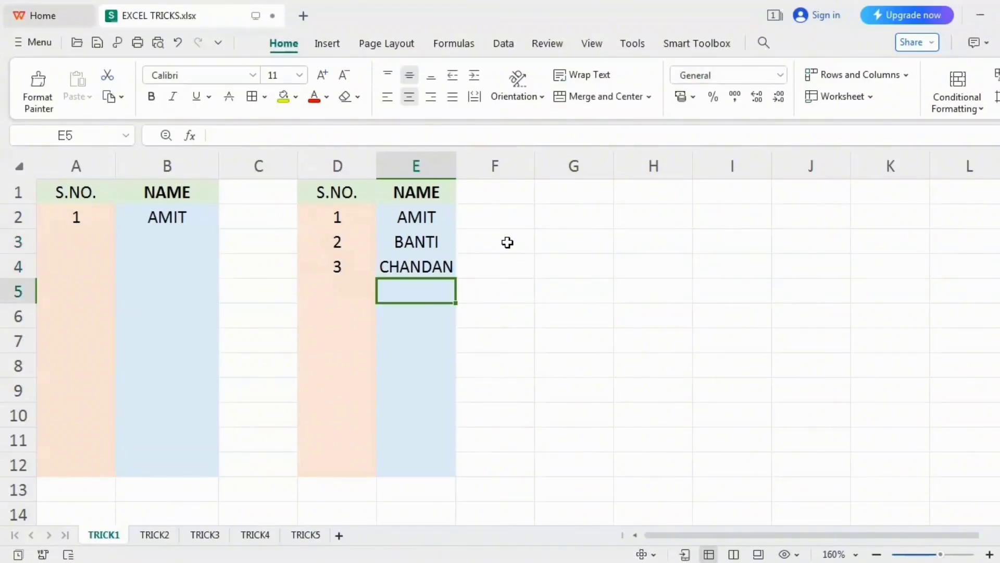
# Step: Enter three more sample first names in the second NAME column, in cells E5 to E7
pyautogui.write('DEEPAK')
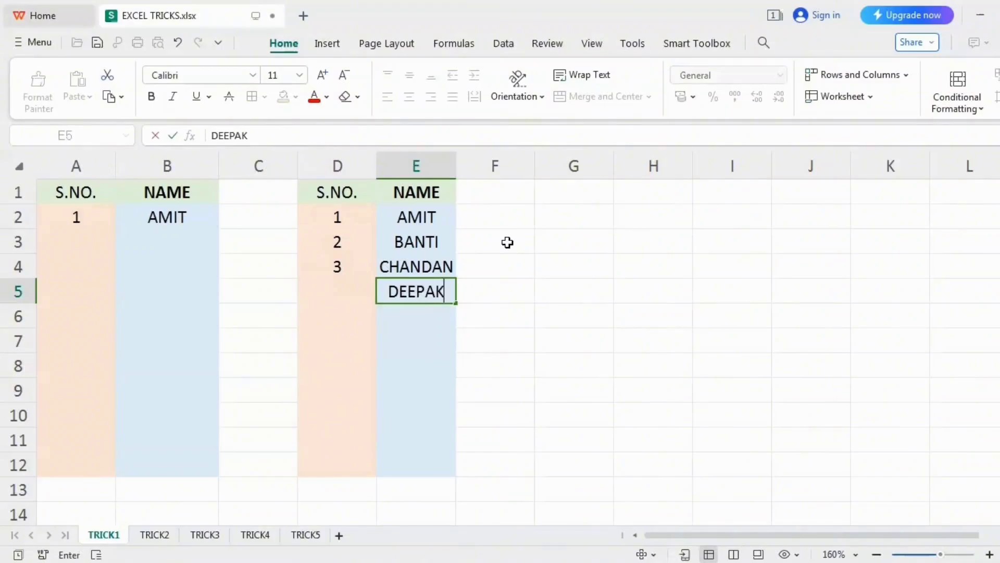
pyautogui.press('Return')
pyautogui.write('D')
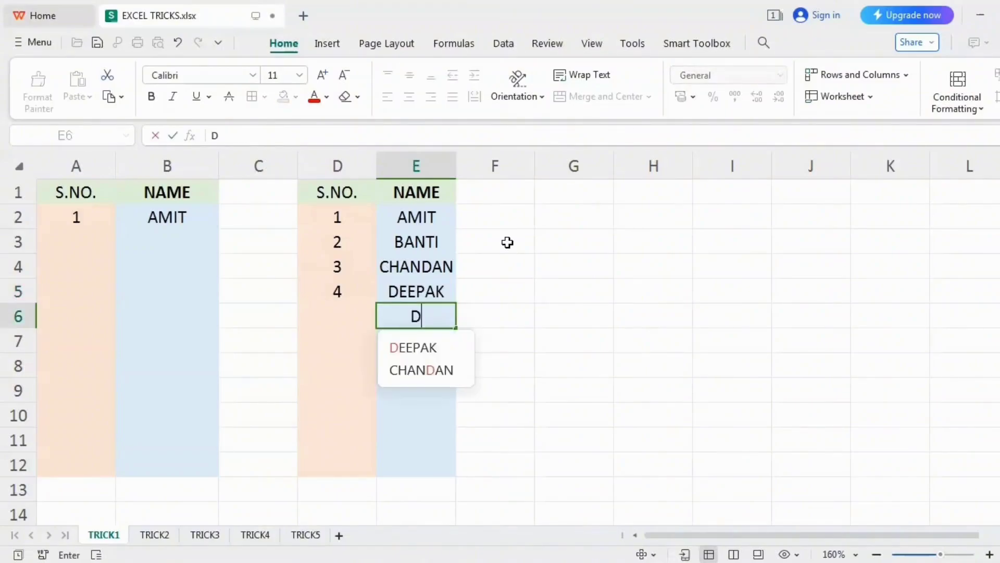
pyautogui.write('EENESH')
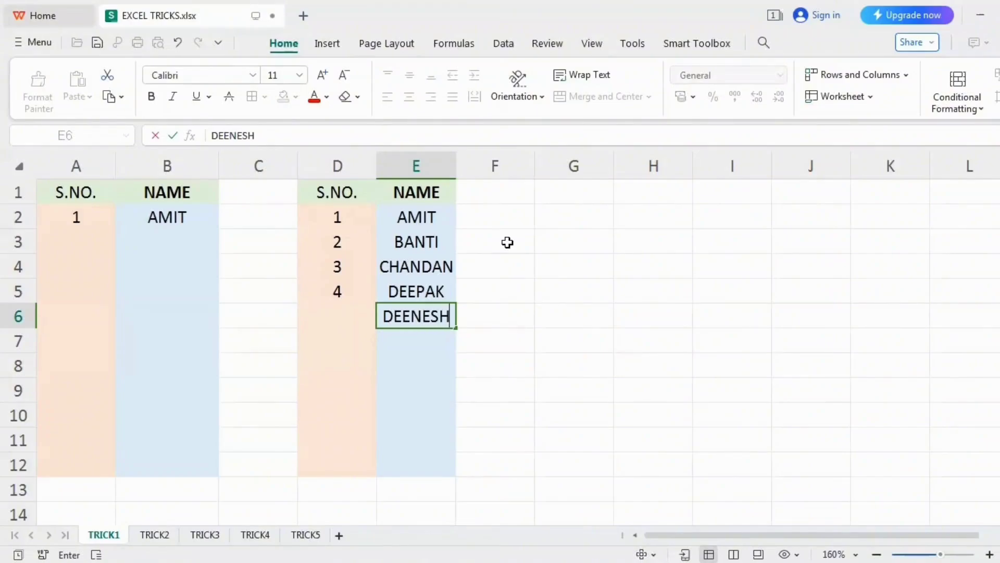
pyautogui.press('Return')
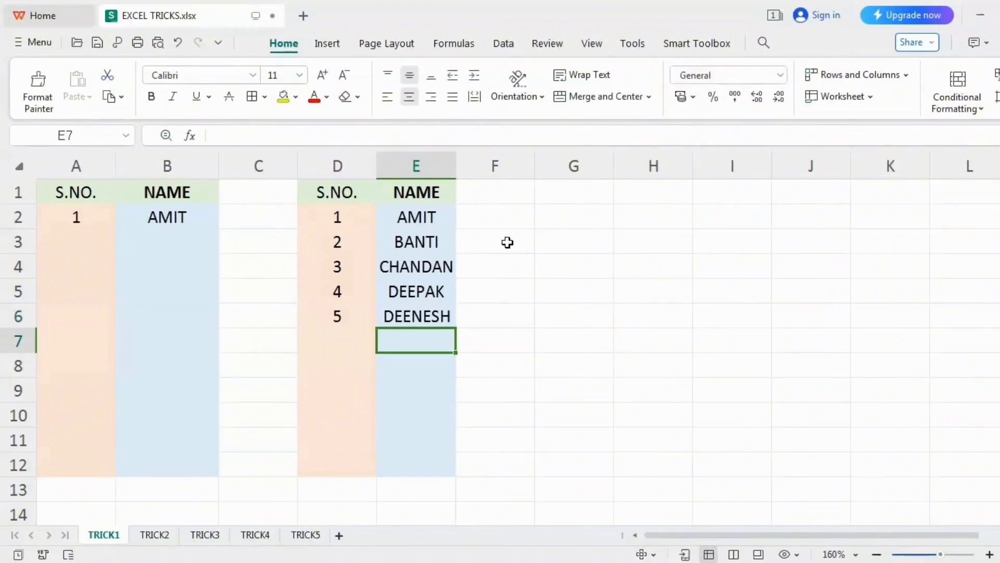
pyautogui.write('JACOB')
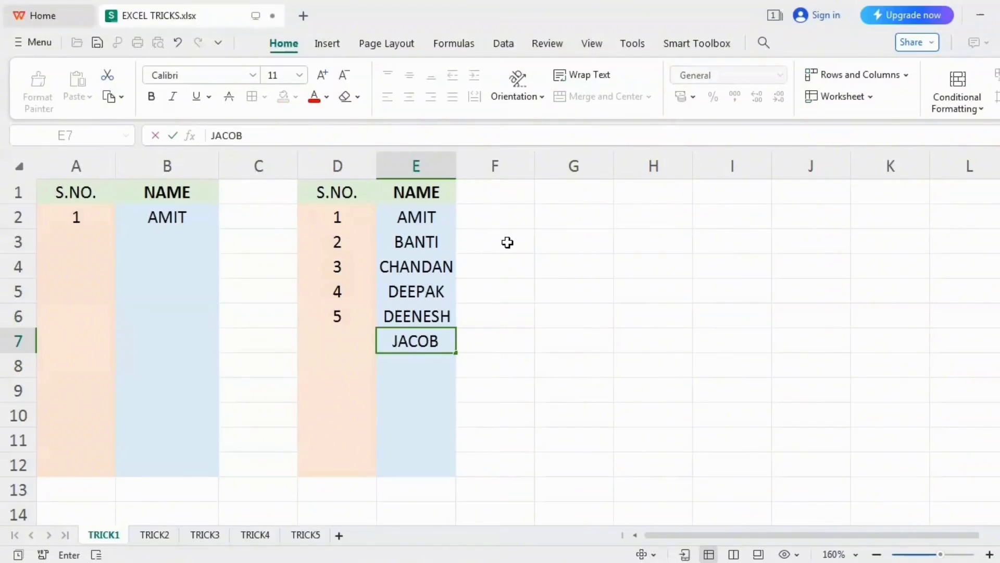
pyautogui.press('Return')
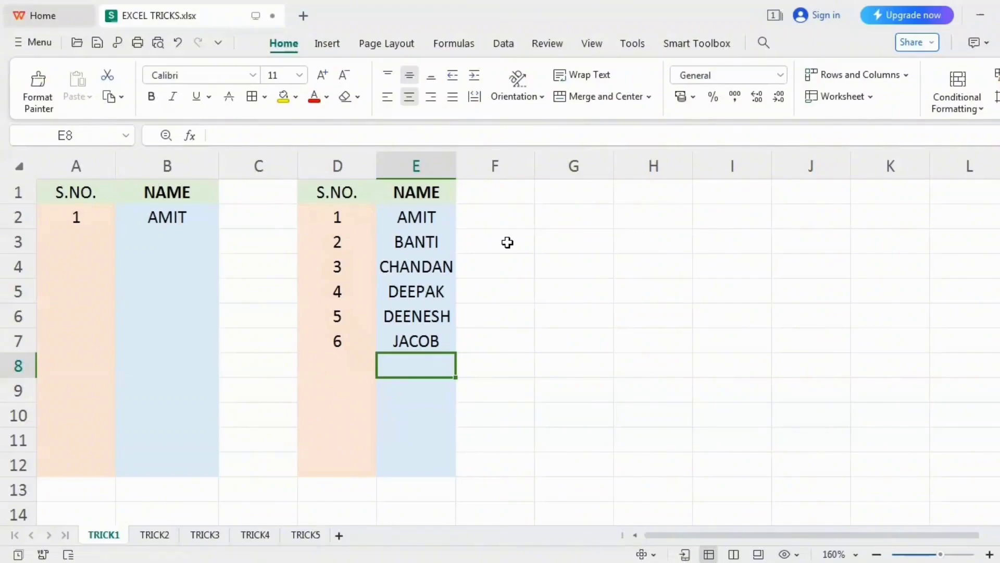
# Step: Clear the sample names one by one from cell E7 up to E3, keeping only the entry in E2
pyautogui.press('Up')
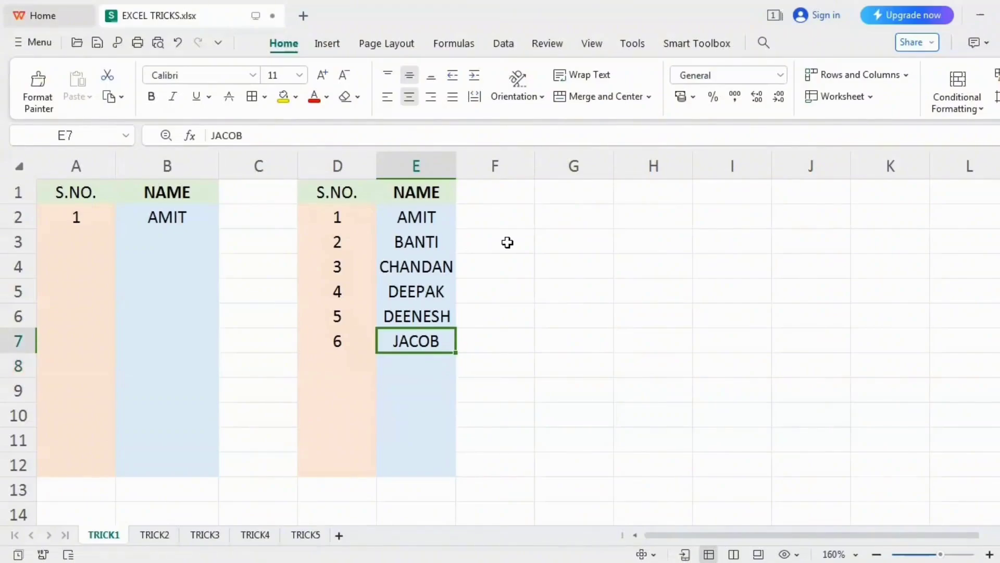
pyautogui.press('Delete')
pyautogui.press('Up')
pyautogui.press('Delete')
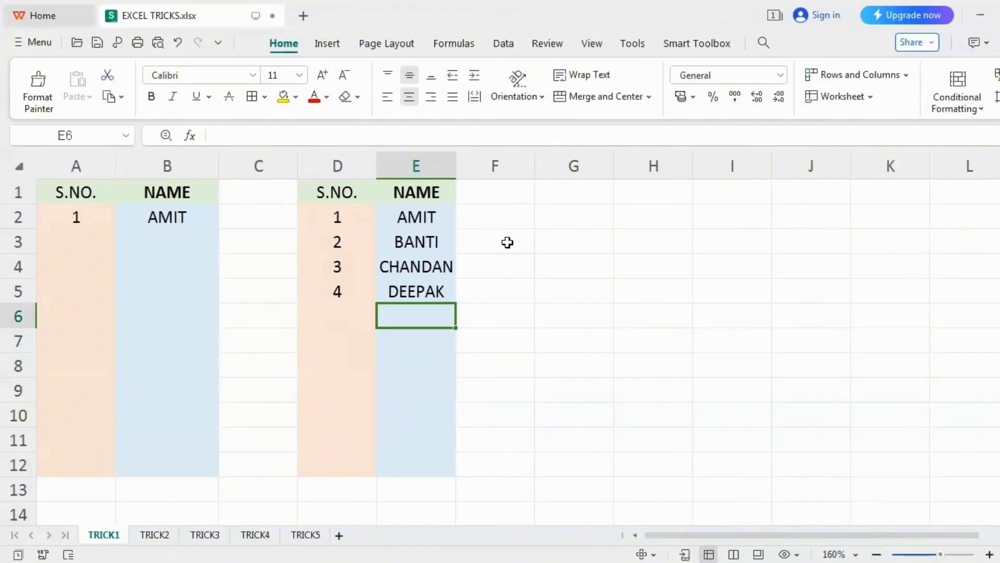
pyautogui.press('Up')
pyautogui.press('Delete')
pyautogui.press('Up')
pyautogui.press('Delete')
pyautogui.press('Up')
pyautogui.press('Delete')
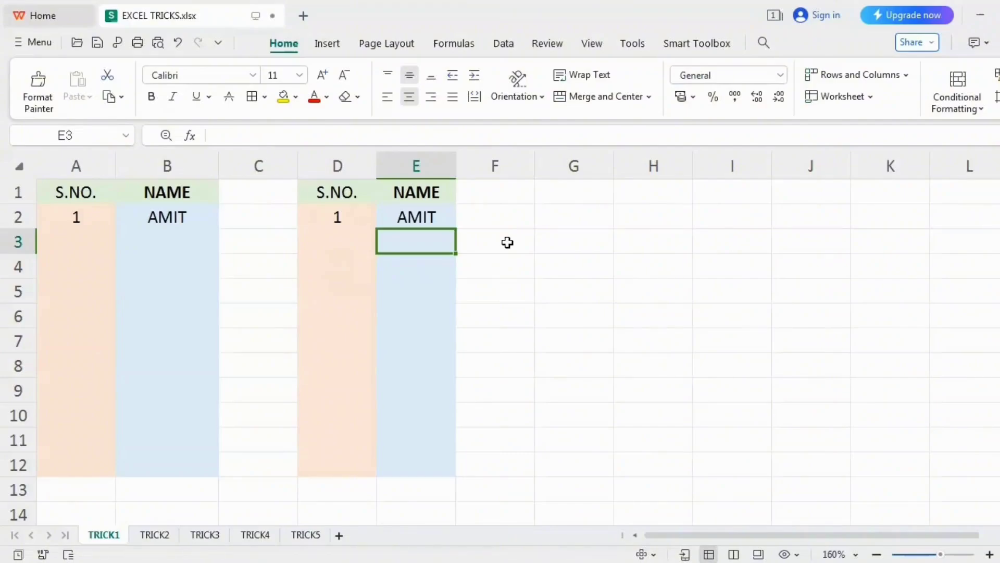
pyautogui.press('Left')
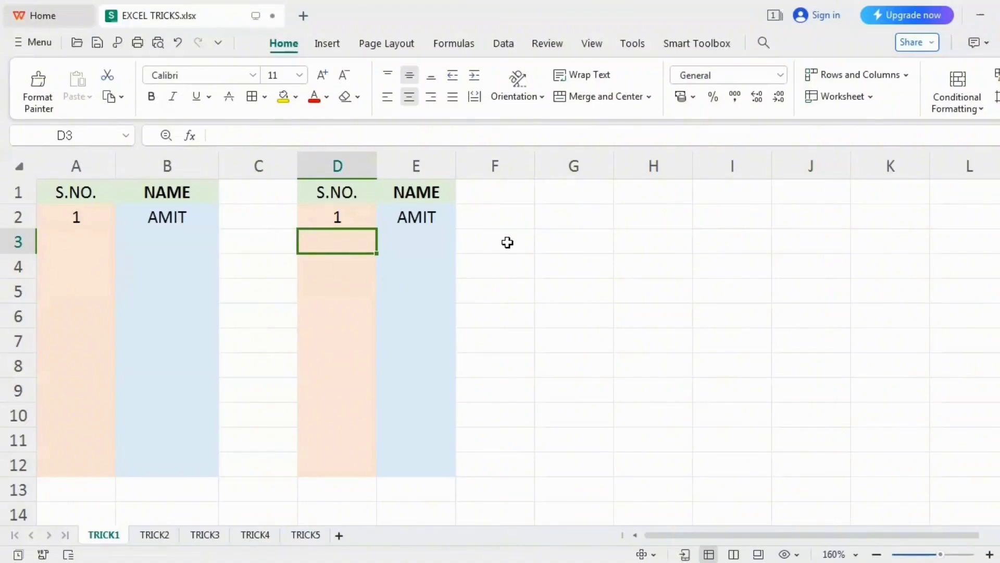
pyautogui.press('Up')
pyautogui.press('Down')
# Step: Switch to the TRICK2 sheet and examine the first monthly table's headers, its TOTAL row and its TOTAL column
pyautogui.press('alt')
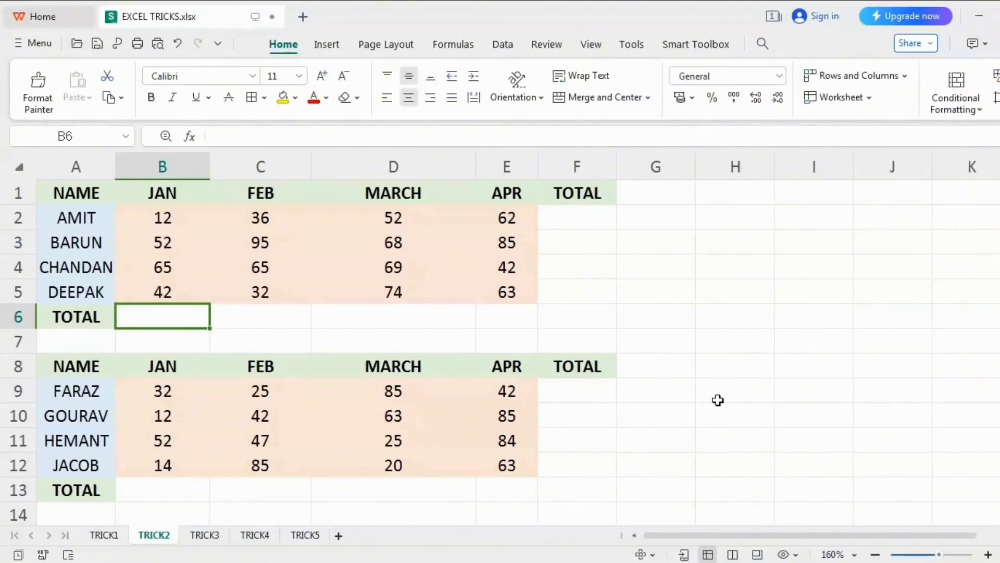
pyautogui.press('Left')
pyautogui.press('Up')
pyautogui.press('Up')
pyautogui.press('Up')
pyautogui.press('Up')
pyautogui.press('Up')
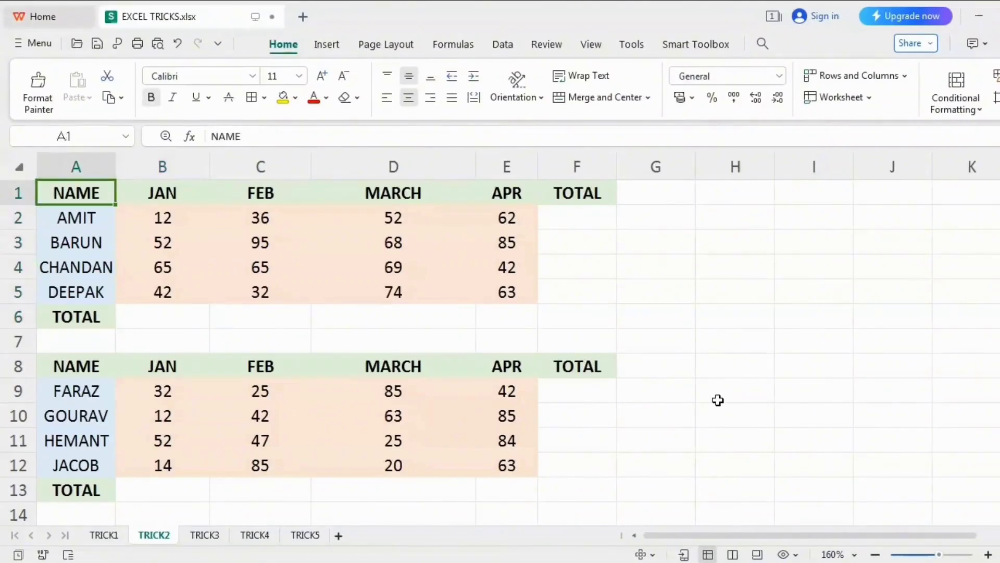
pyautogui.press('Right')
pyautogui.press('Down')
pyautogui.press('Down')
pyautogui.press('Down')
pyautogui.press('Down')
pyautogui.press('Down')
pyautogui.press('Right')
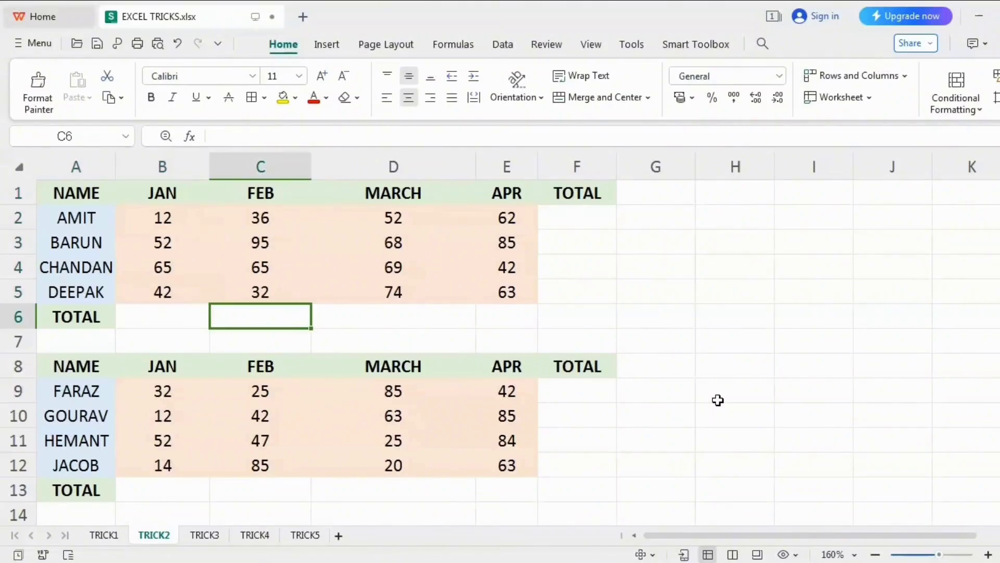
pyautogui.press('Right')
pyautogui.press('Right')
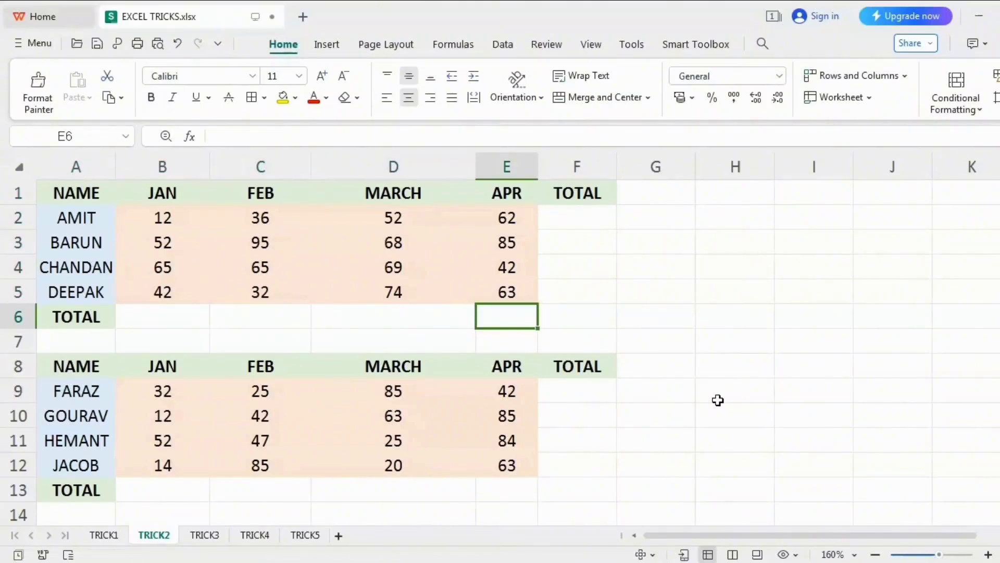
pyautogui.press('Left')
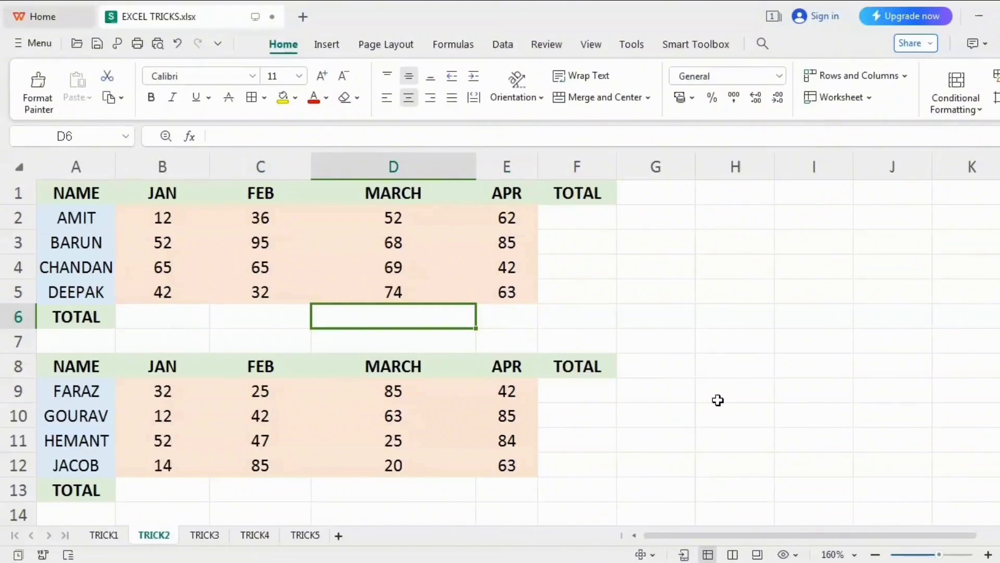
pyautogui.press('Right')
pyautogui.press('Right')
pyautogui.press('Up')
pyautogui.press('Up')
pyautogui.press('Up')
pyautogui.press('Up')
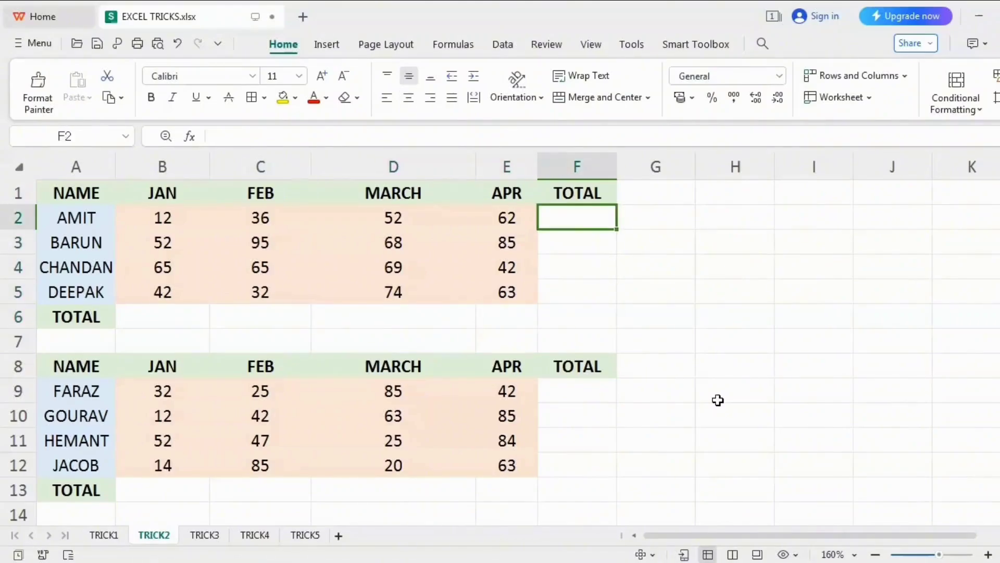
pyautogui.press('Down')
pyautogui.press('Down')
pyautogui.press('Down')
pyautogui.press('Down')
pyautogui.press('Left')
pyautogui.press('Left')
pyautogui.press('Left')
pyautogui.press('Left')
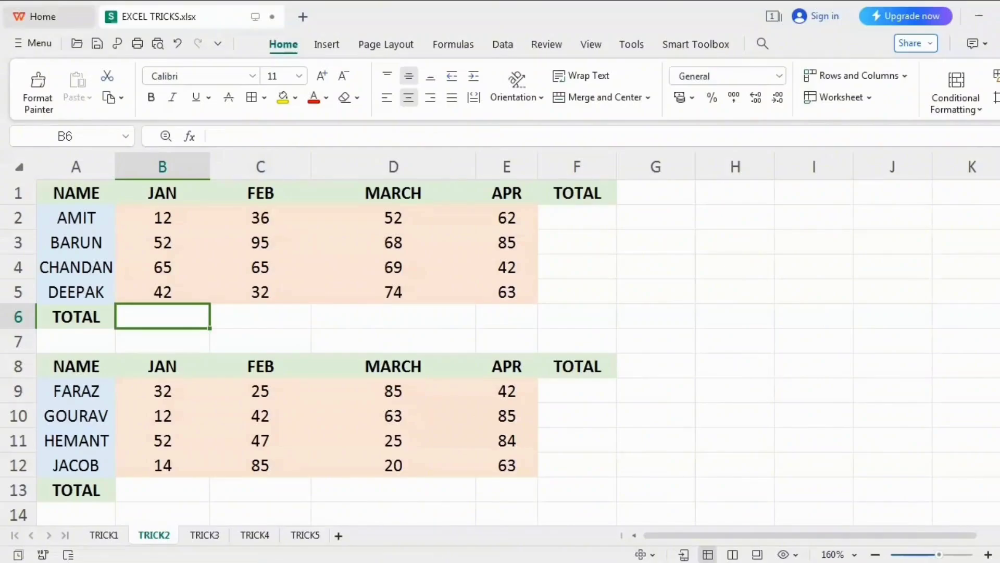
# Step: Total the JAN figures B2:B5 in cell B6 with AutoSum
pyautogui.scroll(-5, 938, 88)
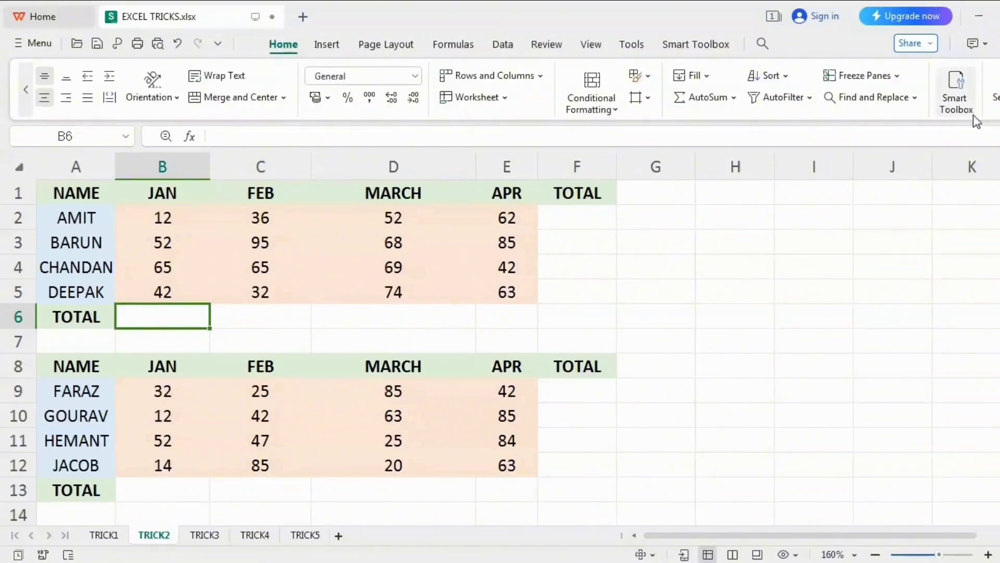
pyautogui.click(709, 98)
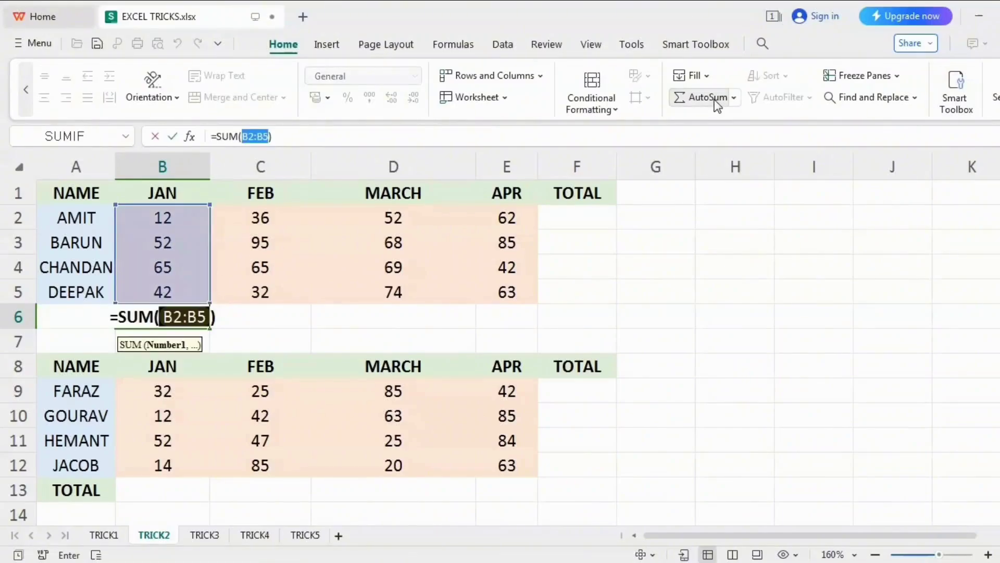
pyautogui.press('Return')
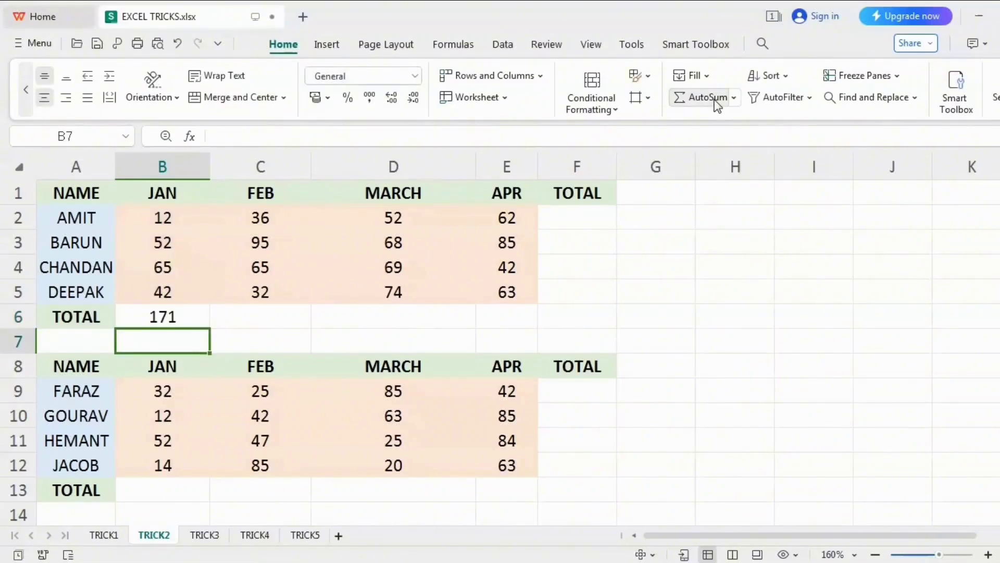
# Step: Total the FEB figures C2:C5 in cell C6 with AutoSum
pyautogui.press('Right')
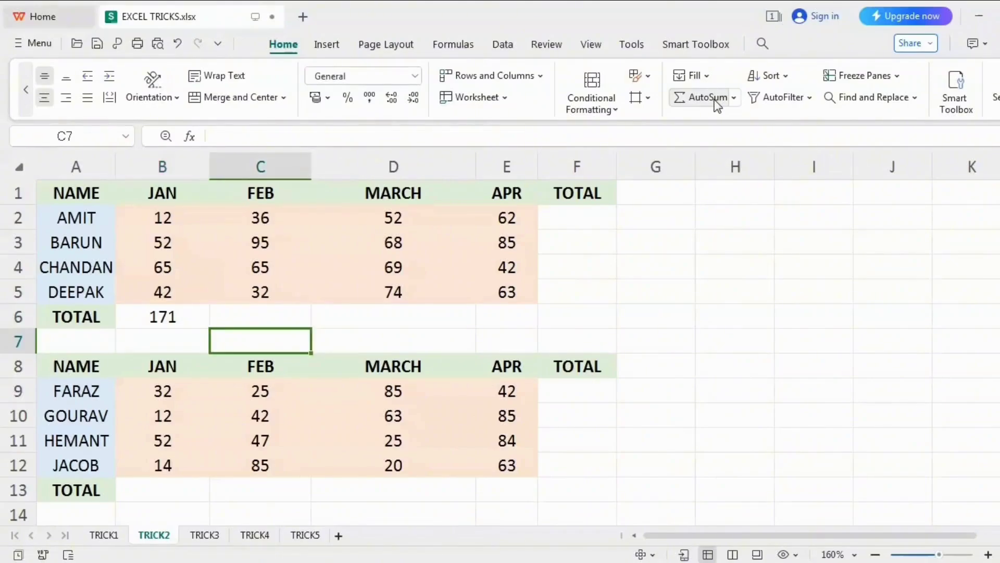
pyautogui.press('Up')
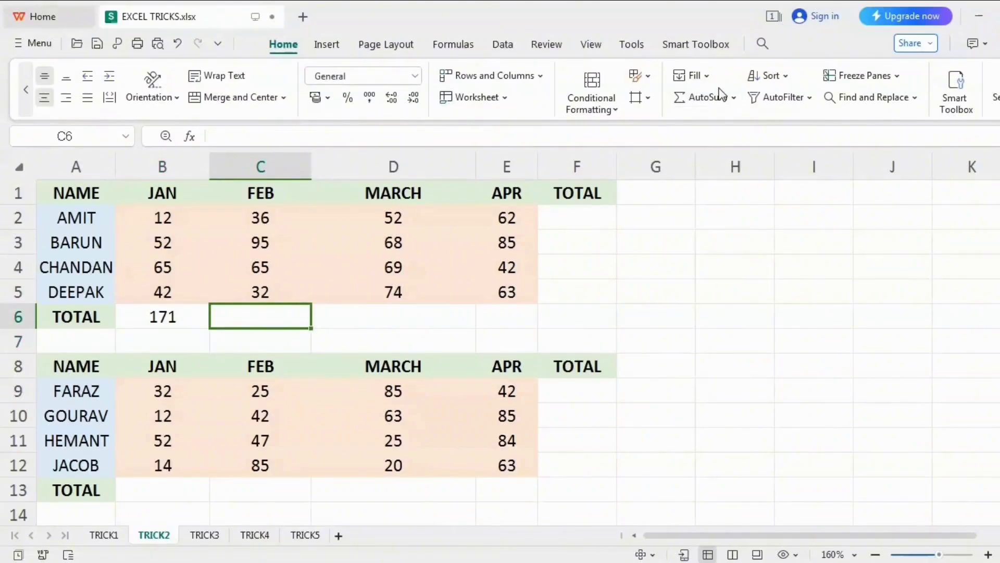
pyautogui.click(714, 97)
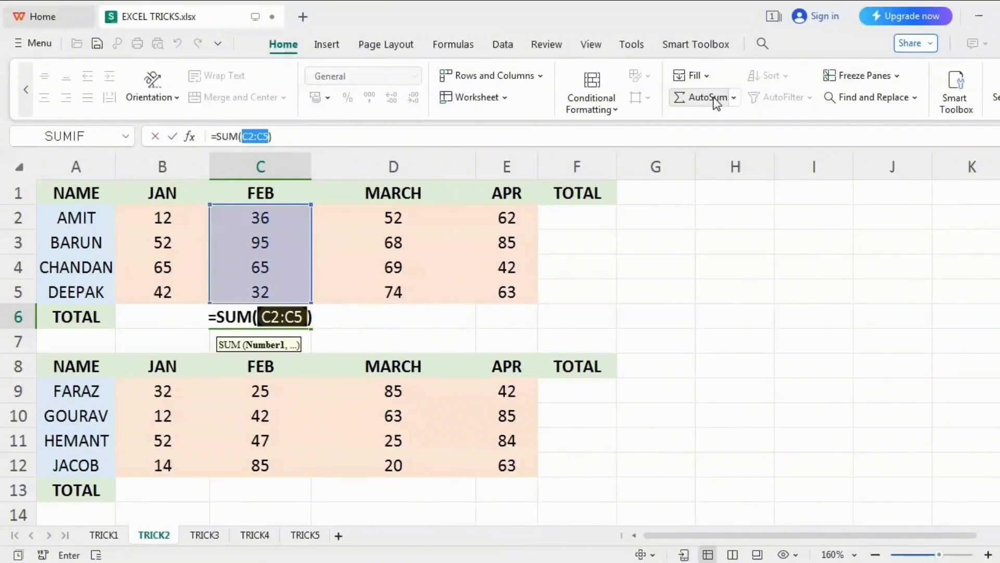
pyautogui.press('Return')
# Step: Copy the FEB total formula from C6 into the MARCH and APR total cells D6:E6
pyautogui.press('Up')
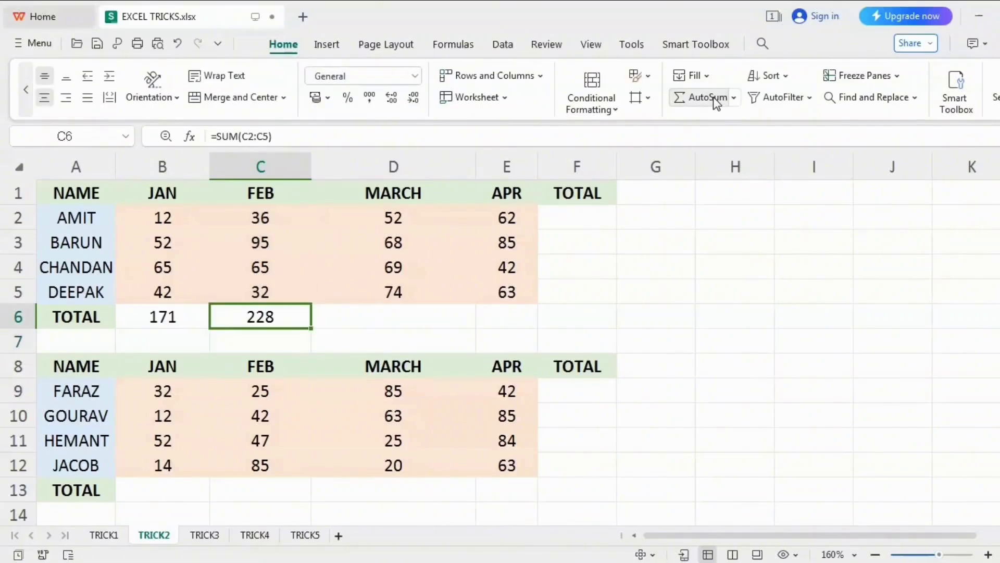
pyautogui.hotkey('ctrl', 'c')
pyautogui.press('Right')
pyautogui.hotkey('shift', 'Right')
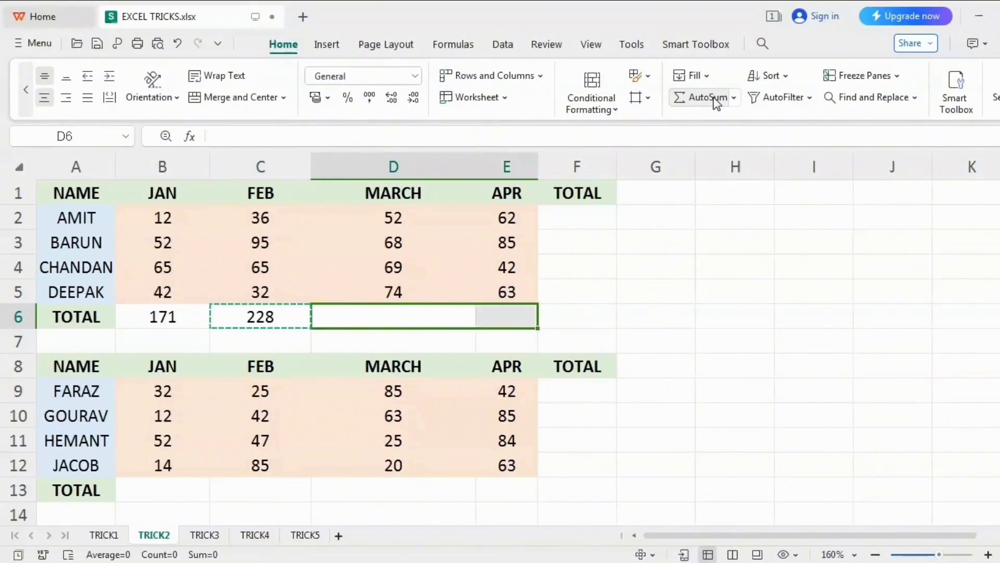
pyautogui.hotkey('ctrl', 'v')
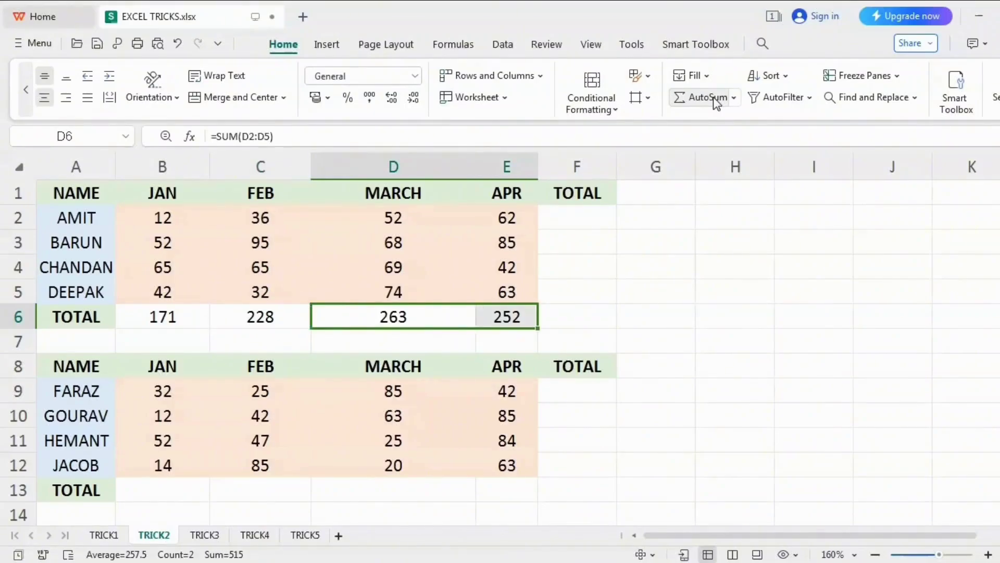
# Step: Total the first person's monthly figures in cell F2 of the TOTAL column with AutoSum
pyautogui.press('Right')
pyautogui.press('Right')
pyautogui.press('Up')
pyautogui.press('Up')
pyautogui.press('Up')
pyautogui.press('Up')
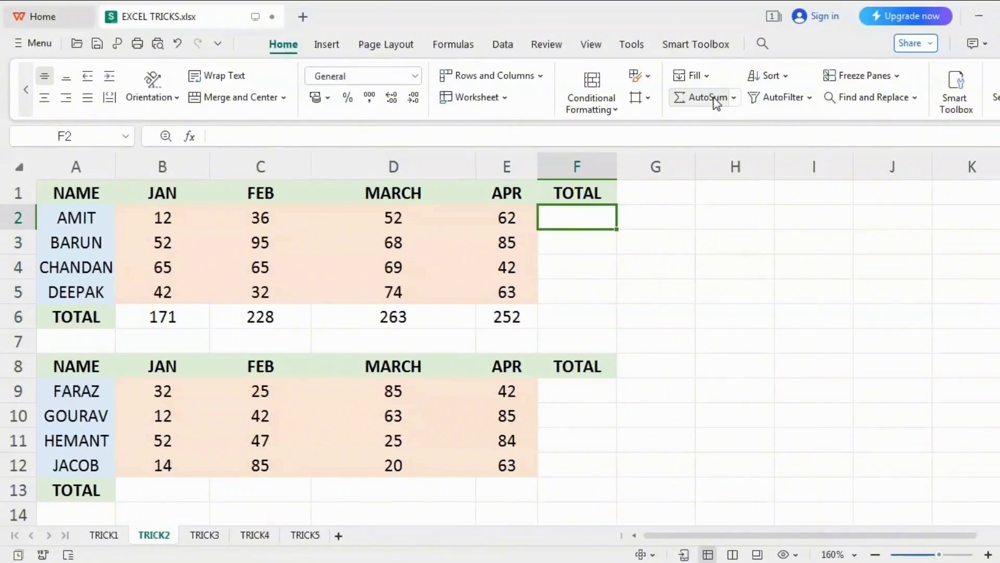
pyautogui.click(713, 97)
pyautogui.press('Return')
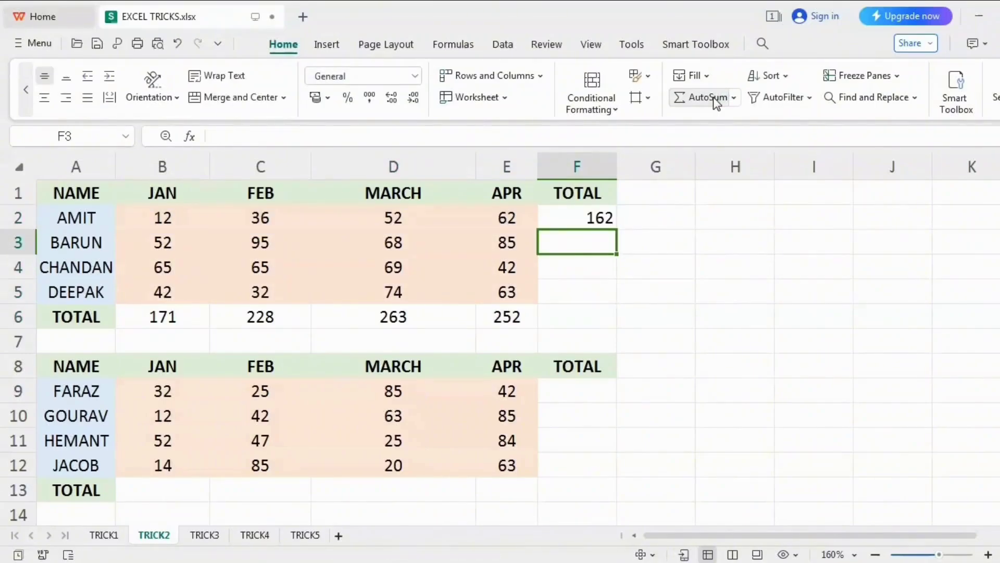
# Step: Copy the row total formula from F2 into F3:F5 for the remaining people in the first table
pyautogui.press('Up')
pyautogui.hotkey('ctrl', 'c')
pyautogui.press('Down')
pyautogui.hotkey('shift', 'Down')
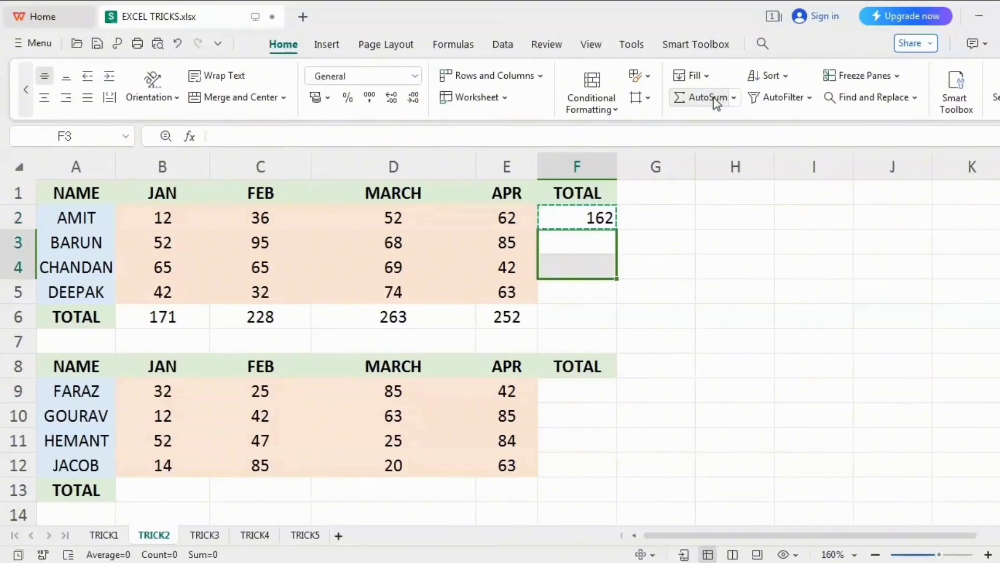
pyautogui.hotkey('shift', 'Down')
pyautogui.hotkey('ctrl', 'v')
# Step: Extend the paste range to F5 and fill it with the copied row total formula
pyautogui.press('Down')
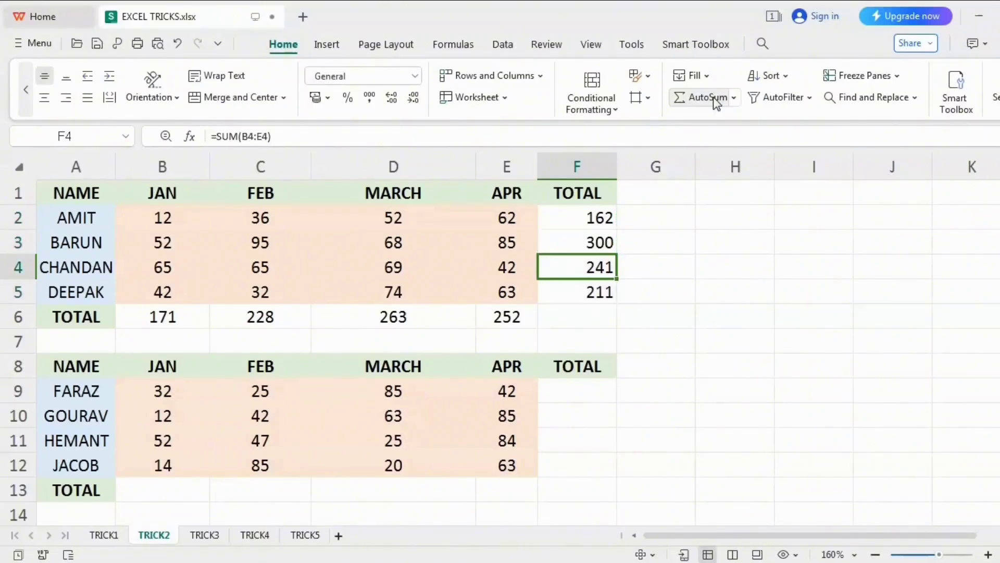
pyautogui.press('Down')
pyautogui.press('Down')
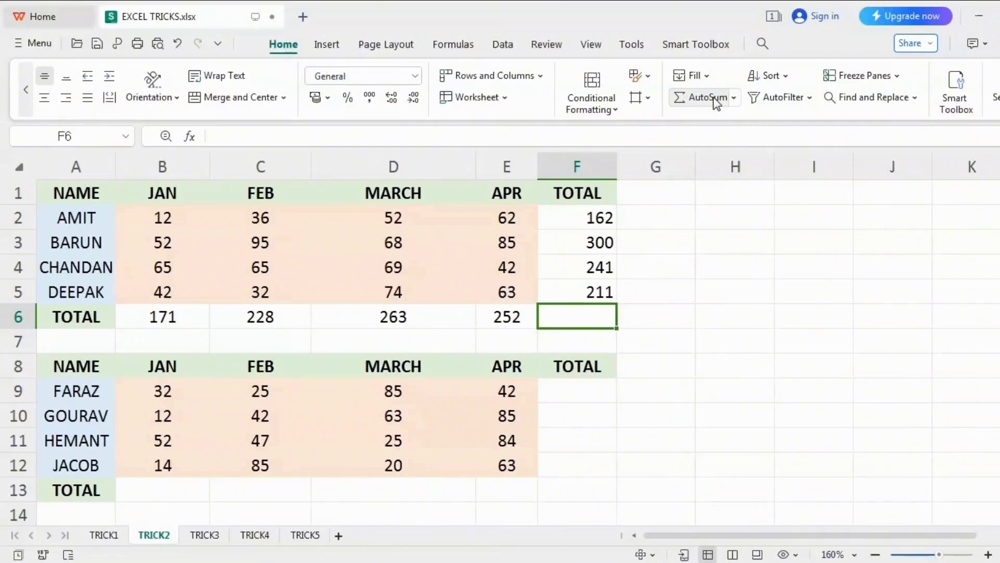
# Step: Select B9:F13 in the second table and total all its rows and columns at once with AutoSum
pyautogui.press('Down')
pyautogui.press('Down')
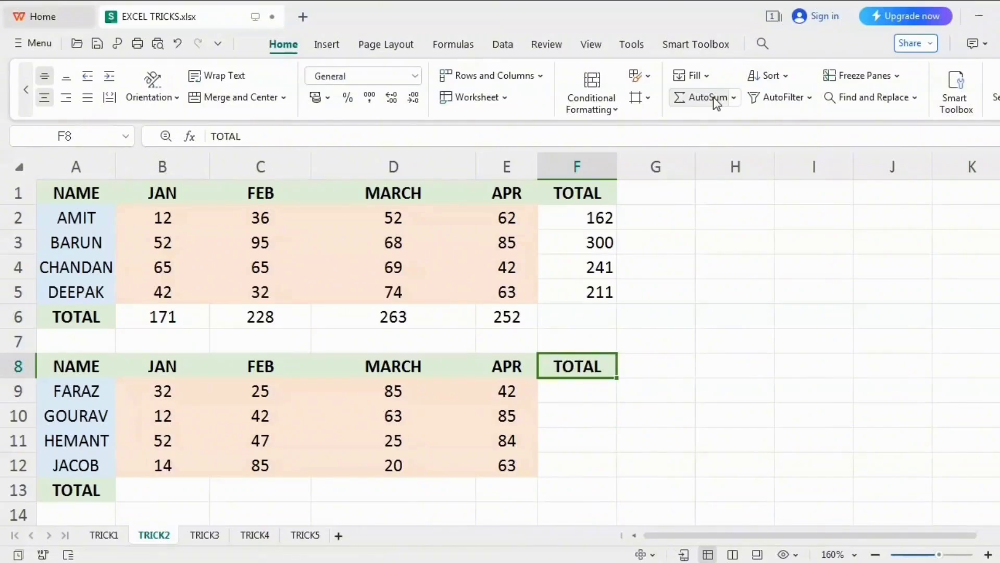
pyautogui.press('Left')
pyautogui.press('Down')
pyautogui.press('Left')
pyautogui.press('Left')
pyautogui.press('Left')
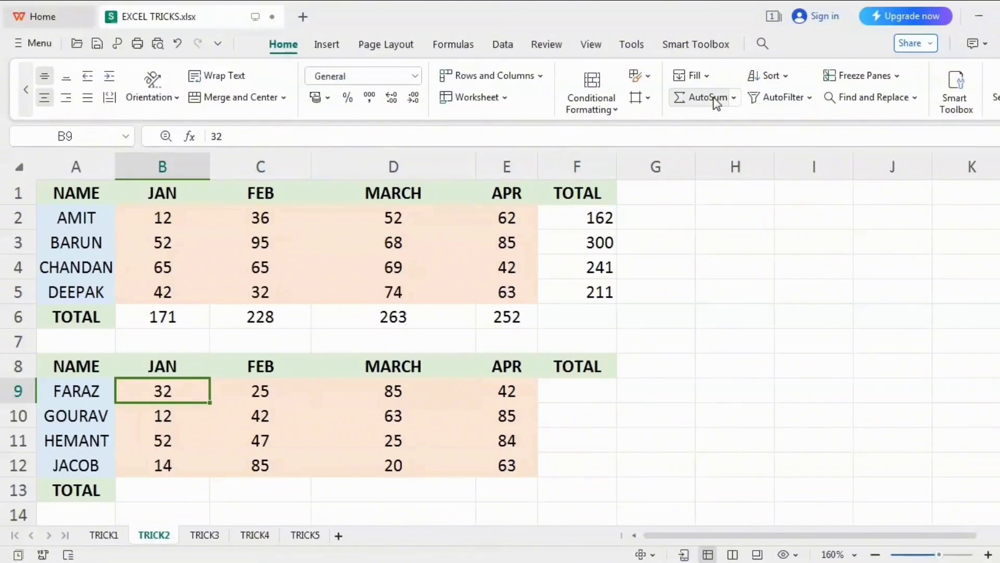
pyautogui.hotkey('shift', 'Right')
pyautogui.hotkey('shift', 'Right')
pyautogui.hotkey('shift', 'Right')
pyautogui.hotkey('shift', 'Right')
pyautogui.hotkey('shift', 'Down')
pyautogui.hotkey('shift', 'Down')
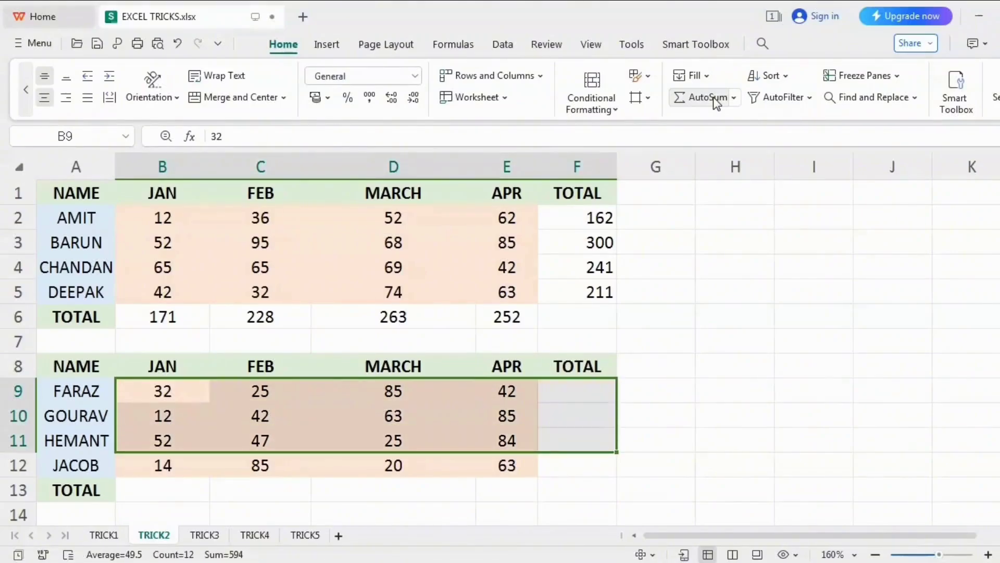
pyautogui.hotkey('shift', 'Down')
pyautogui.hotkey('shift', 'Down')
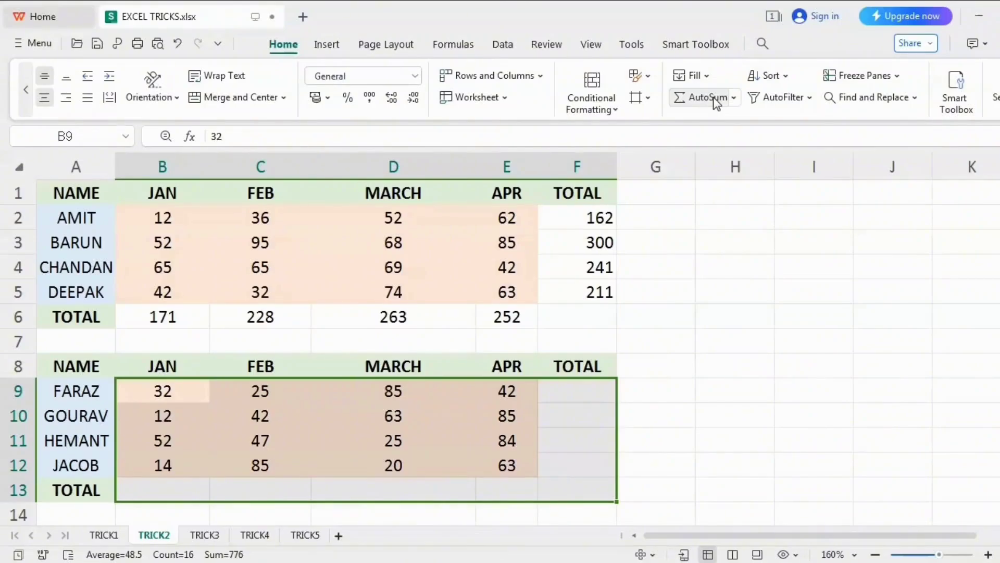
pyautogui.click(714, 96)
# Step: Check the row total formulas in the second table's TOTAL column, starting at F9 and working down
pyautogui.press('Right')
pyautogui.press('Right')
pyautogui.press('Right')
pyautogui.press('Right')
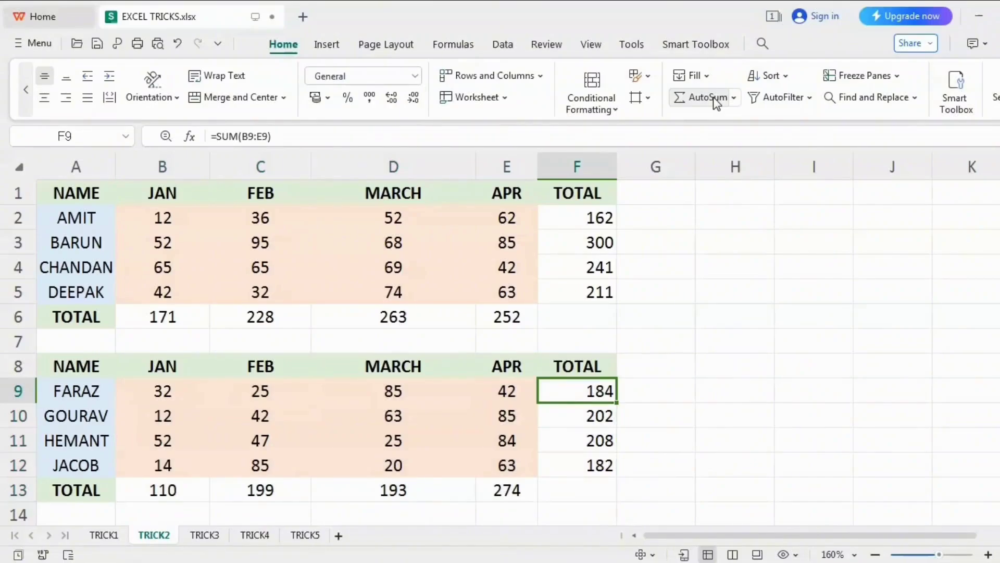
pyautogui.press('F2')
pyautogui.press('Escape')
pyautogui.press('Down')
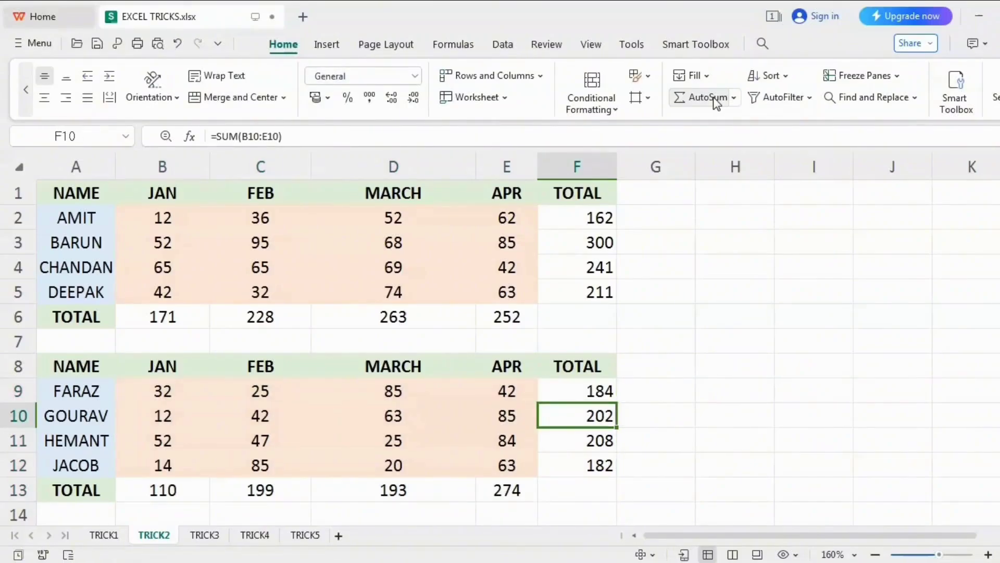
pyautogui.press('F2')
pyautogui.press('Escape')
pyautogui.press('Down')
pyautogui.press('F2')
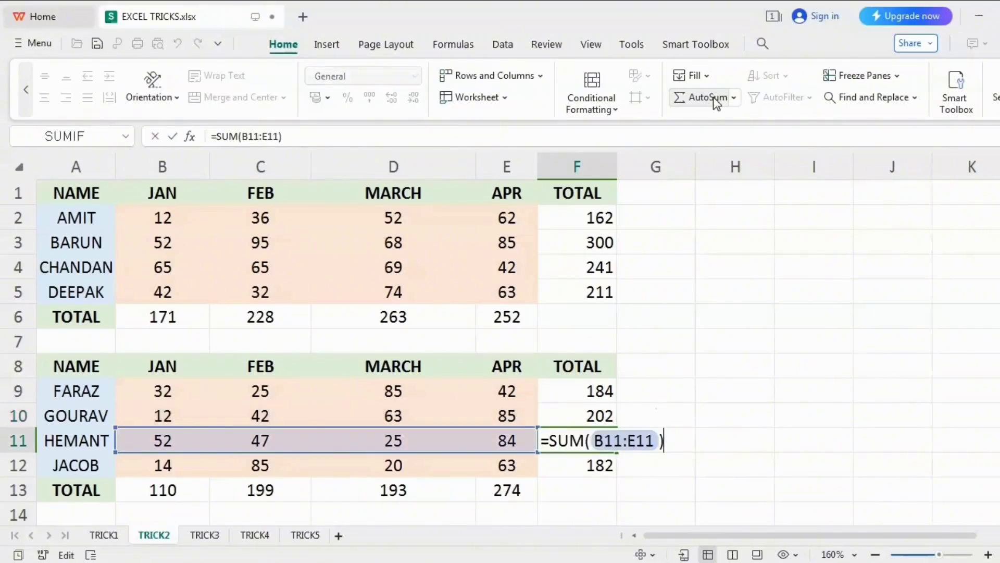
pyautogui.press('Escape')
pyautogui.press('Down')
pyautogui.press('Down')
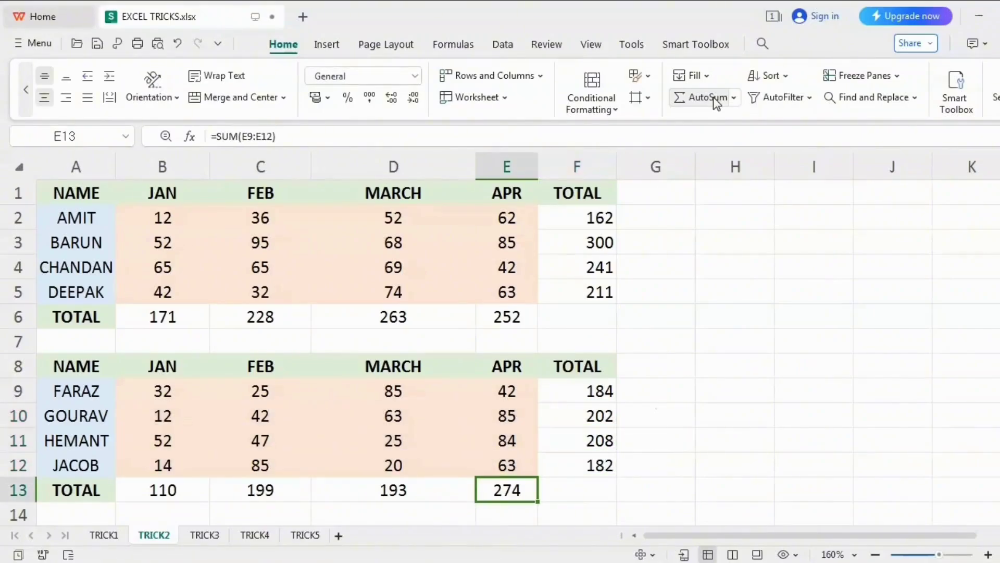
# Step: Check the monthly total formulas in row 13 of the second table, from E13 back to B13
pyautogui.click(713, 97)
pyautogui.press('Escape')
pyautogui.press('Left')
pyautogui.click(714, 97)
pyautogui.press('Escape')
pyautogui.press('Left')
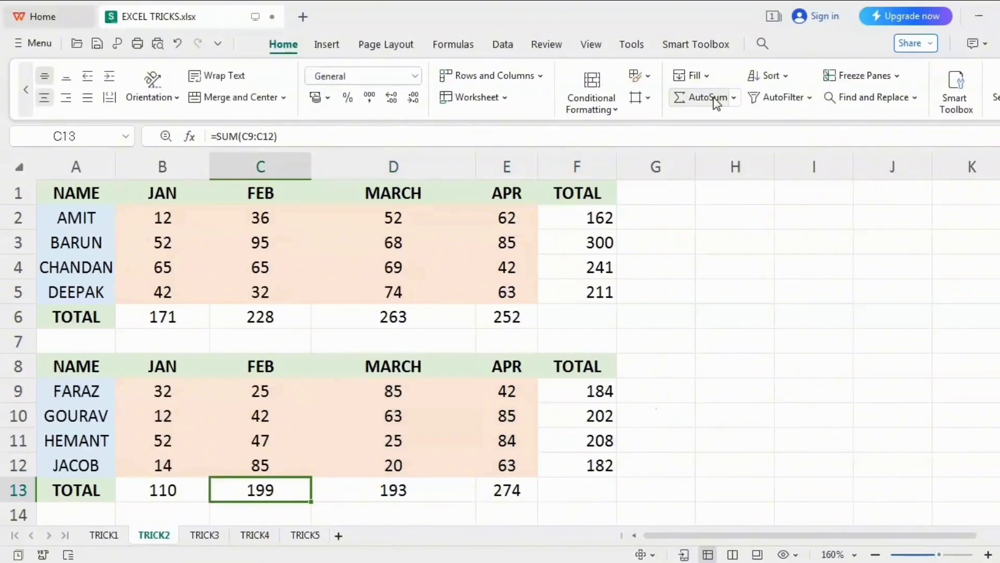
pyautogui.click(714, 97)
pyautogui.press('Escape')
pyautogui.press('Left')
pyautogui.click(714, 97)
pyautogui.click(713, 97)
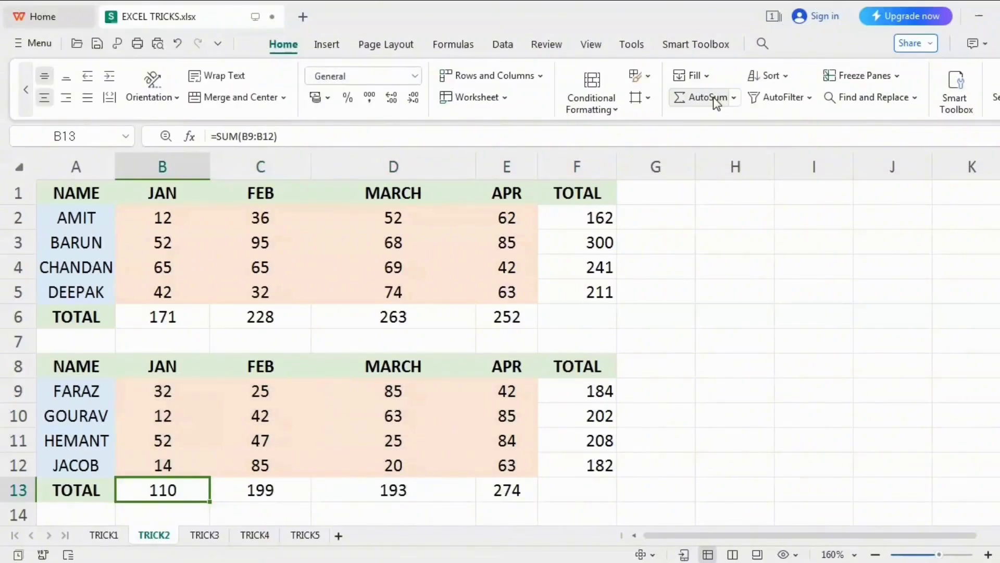
pyautogui.press('Right')
pyautogui.press('Right')
pyautogui.press('Right')
pyautogui.press('Right')
pyautogui.press('Right')
pyautogui.press('Right')
pyautogui.press('Right')
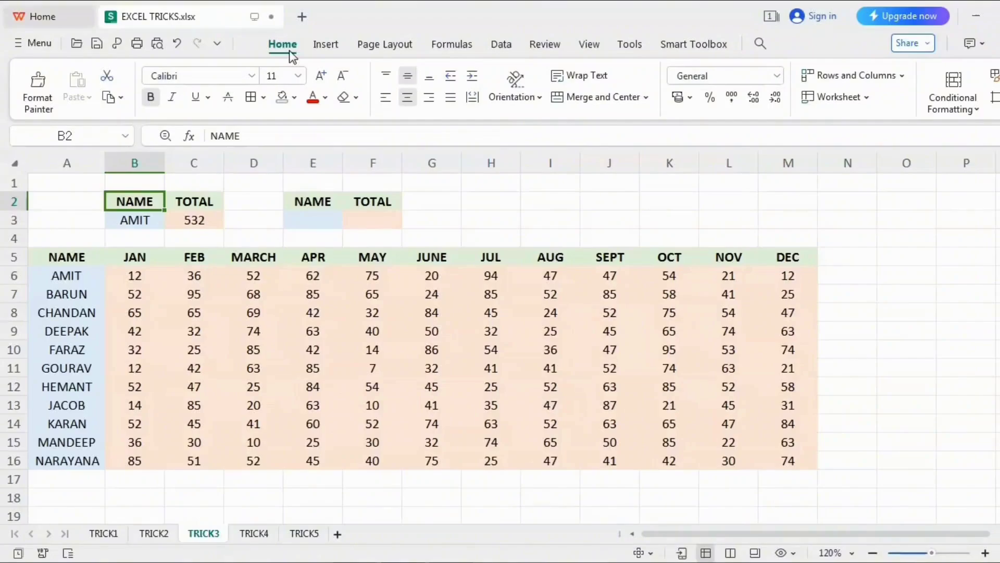
# Step: Review the monthly table on the TRICK3 sheet, going through its column headers from JAN to DEC and back
pyautogui.press('Down')
pyautogui.press('Down')
pyautogui.press('Down')
pyautogui.press('Down')
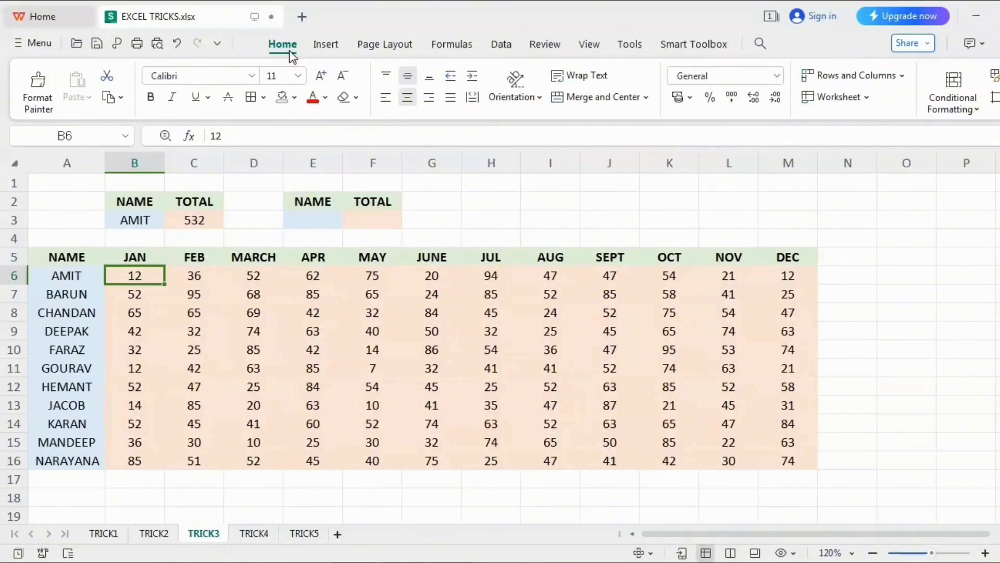
pyautogui.press('Up')
pyautogui.press('Right')
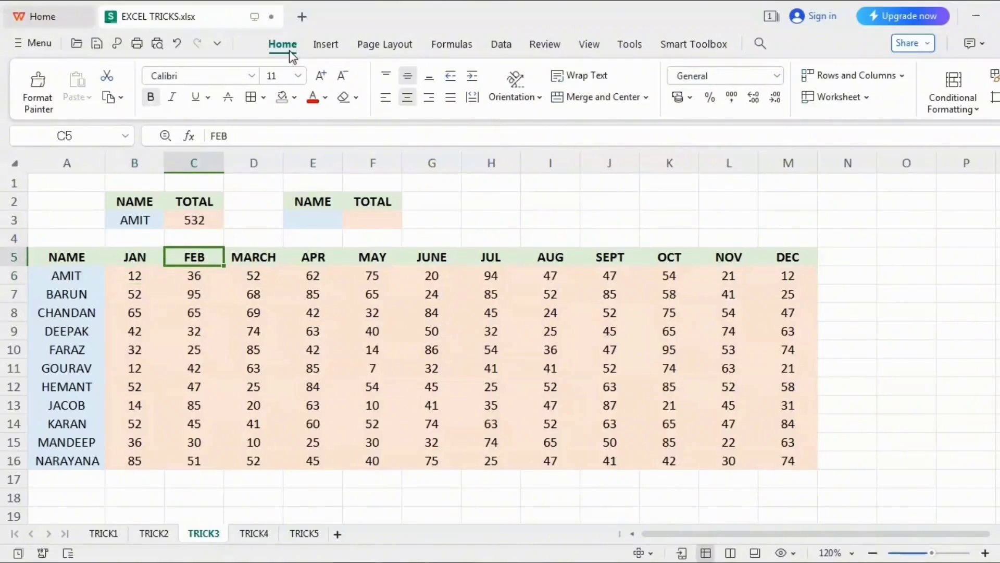
pyautogui.press('Right')
pyautogui.press('Right')
pyautogui.press('Right')
pyautogui.press('Right')
pyautogui.press('Right')
pyautogui.press('Right')
pyautogui.press('Right')
pyautogui.press('Right')
pyautogui.press('Right')
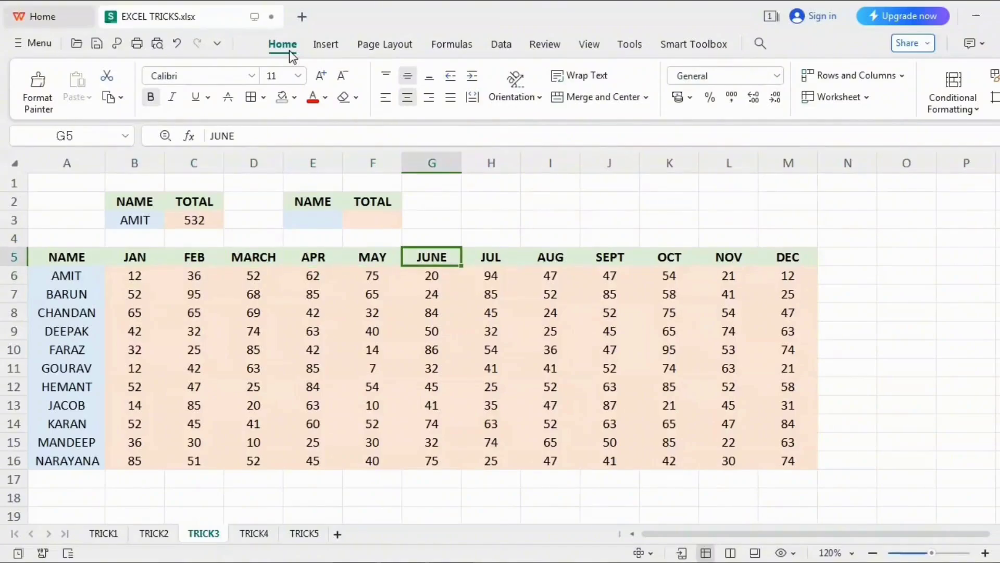
pyautogui.press('Right')
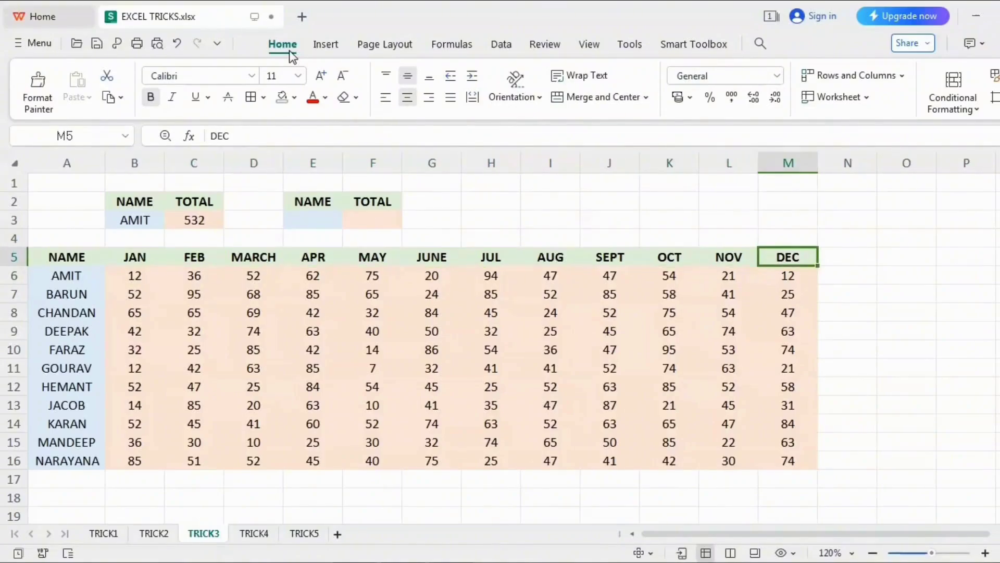
pyautogui.press('Left')
pyautogui.press('Left')
pyautogui.press('Left')
pyautogui.press('Left')
pyautogui.press('Left')
pyautogui.press('Left')
pyautogui.press('Left')
pyautogui.press('Left')
pyautogui.press('Left')
pyautogui.press('Left')
pyautogui.press('Left')
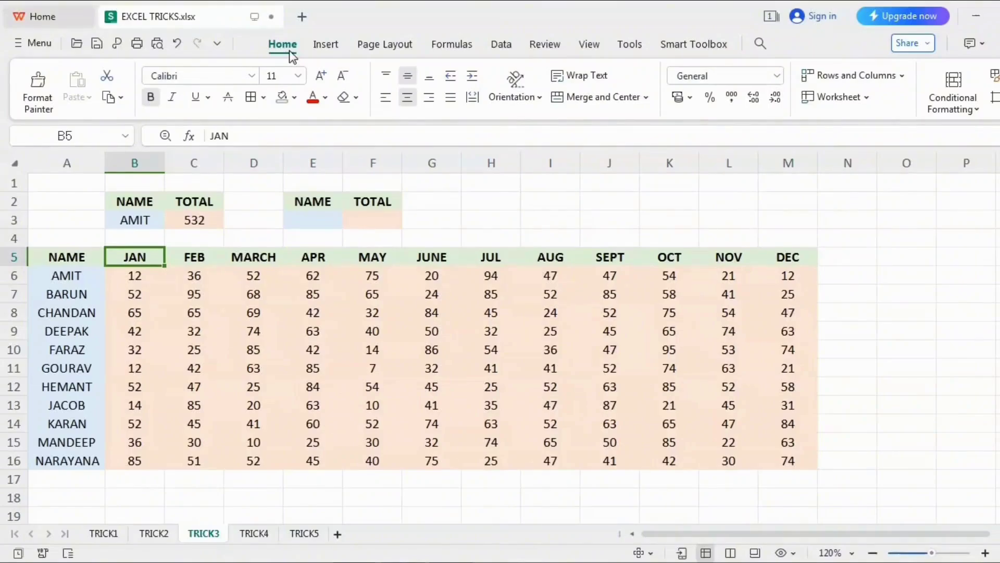
# Step: Try the second to fifth names in B3's list to check each person's total in C3, then reselect the first name
pyautogui.press('Up')
pyautogui.press('Up')
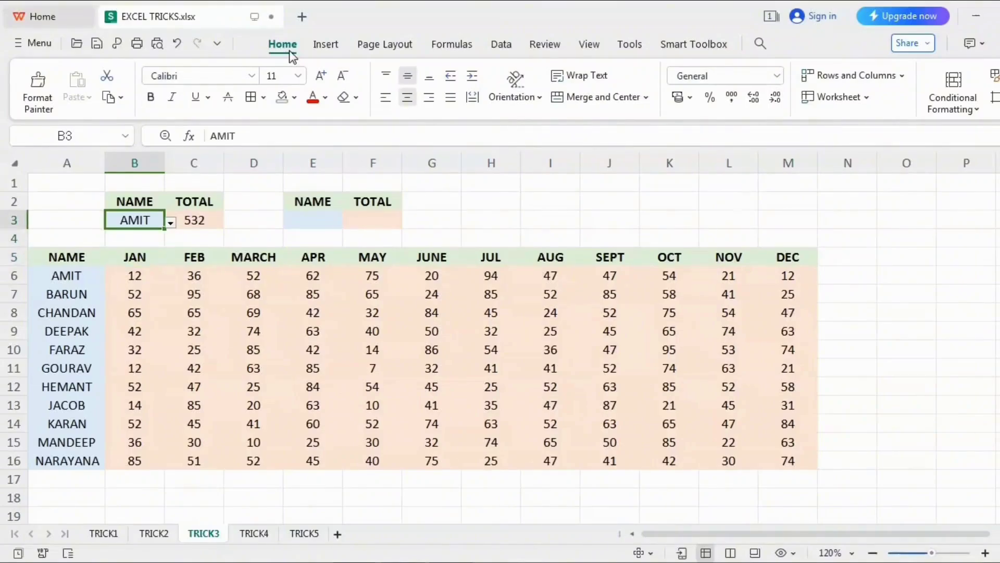
pyautogui.click(172, 225)
pyautogui.click(158, 270)
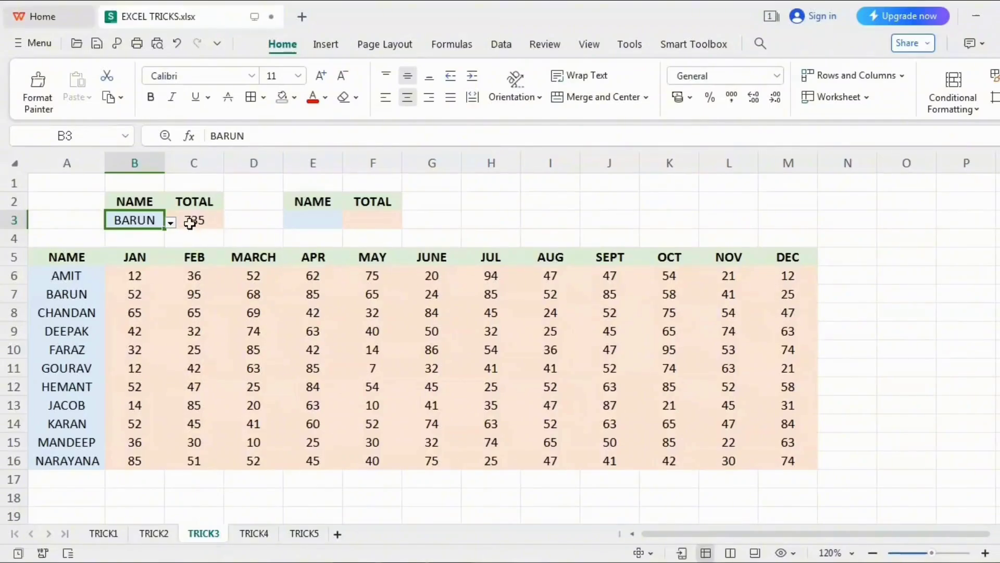
pyautogui.click(172, 224)
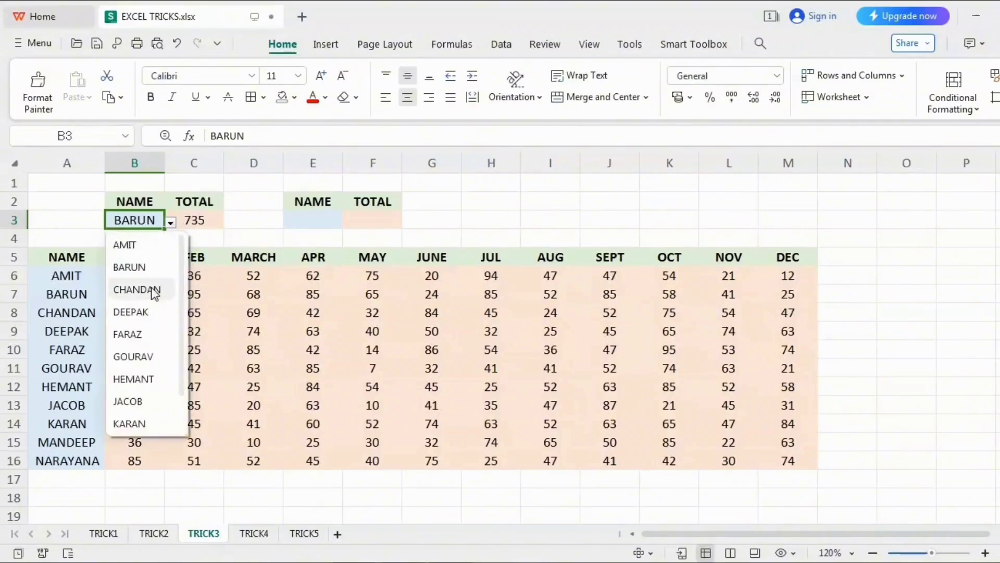
pyautogui.click(154, 290)
pyautogui.click(171, 223)
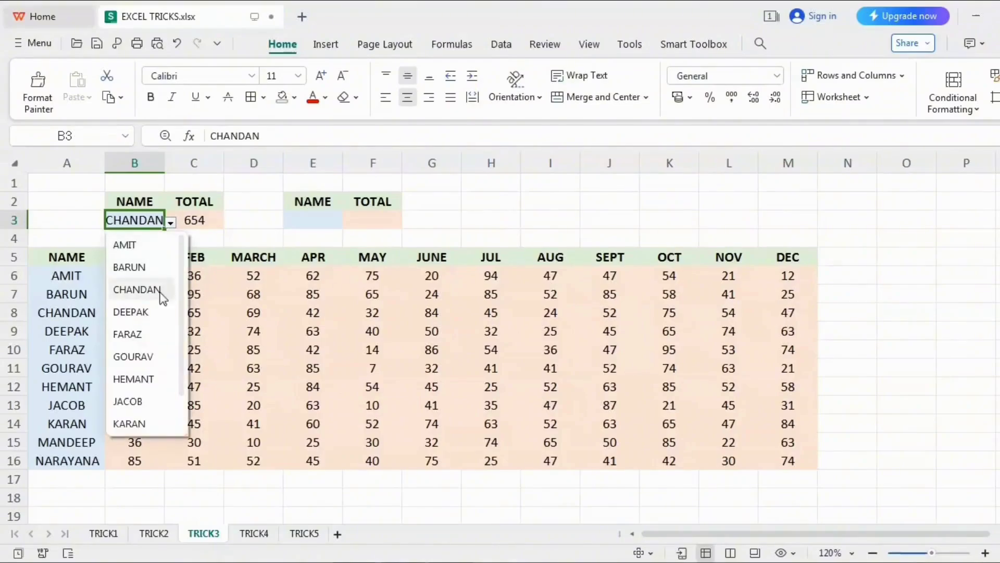
pyautogui.click(156, 313)
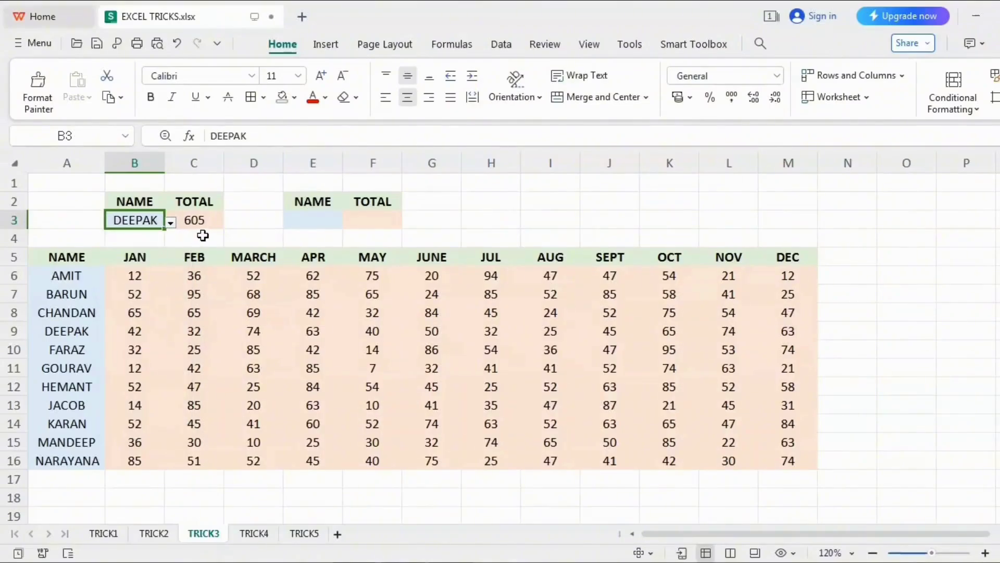
pyautogui.click(170, 222)
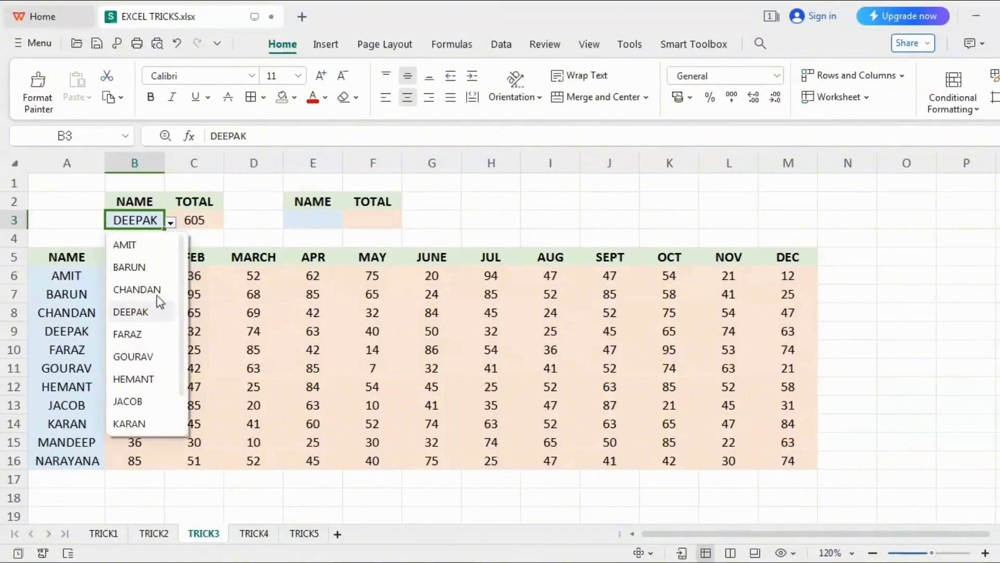
pyautogui.click(154, 333)
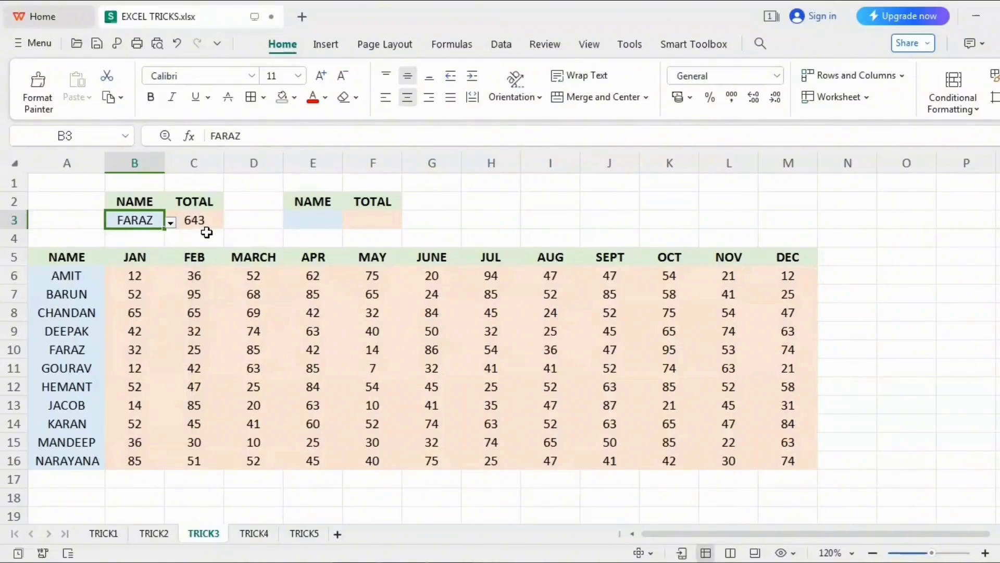
pyautogui.click(171, 222)
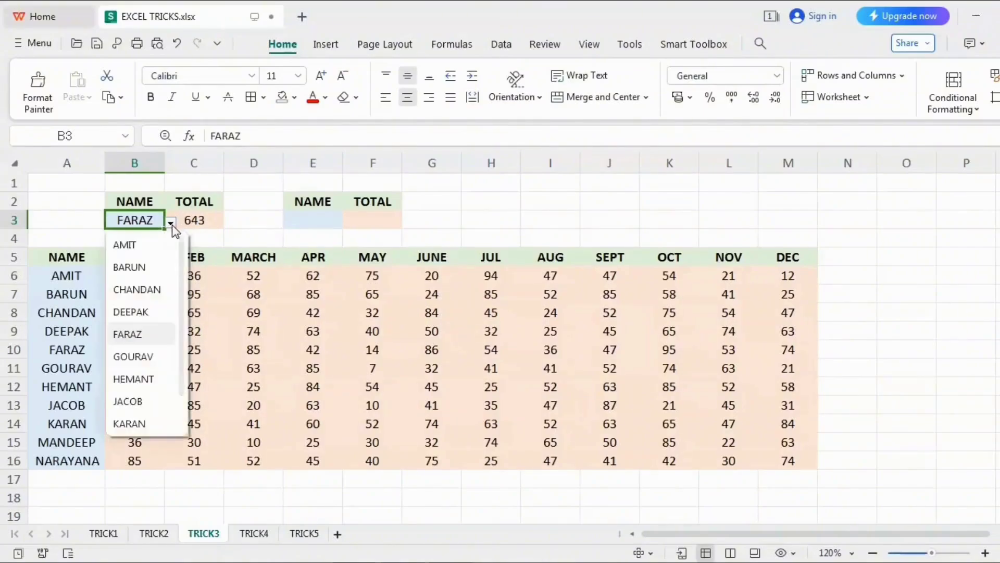
pyautogui.click(152, 246)
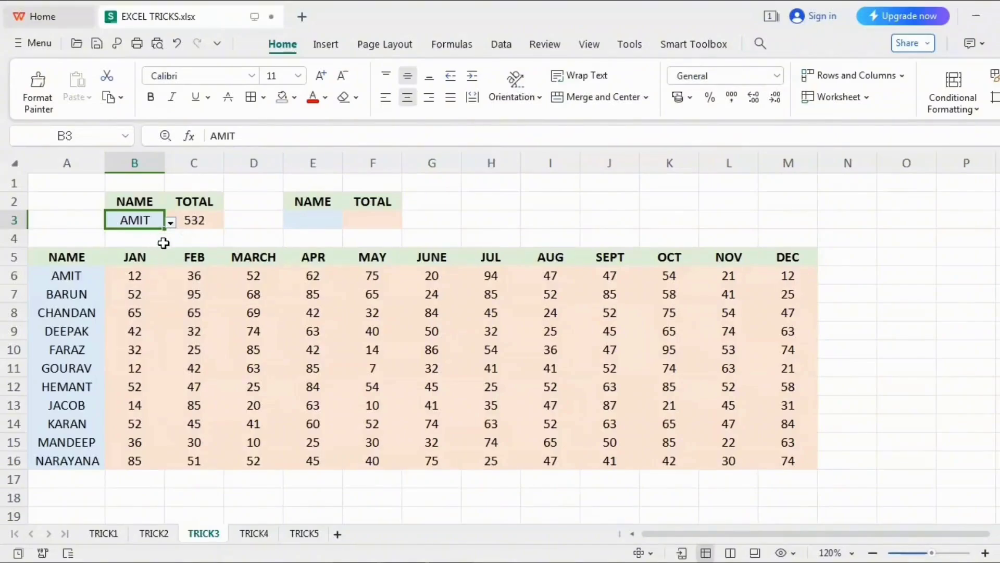
# Step: Start an XLOOKUP formula in F3 that uses E3 as the lookup value
pyautogui.click(256, 206)
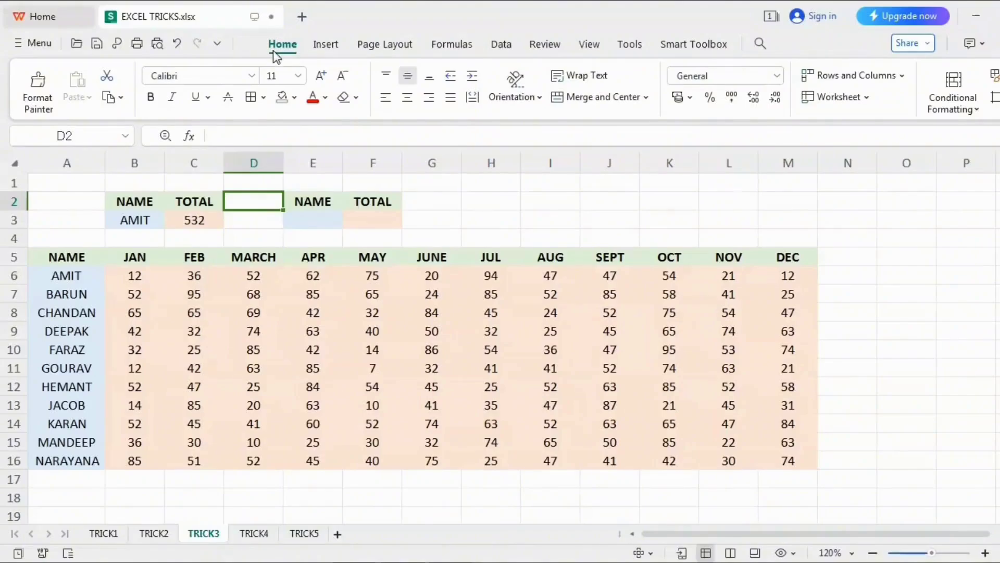
pyautogui.press('Right')
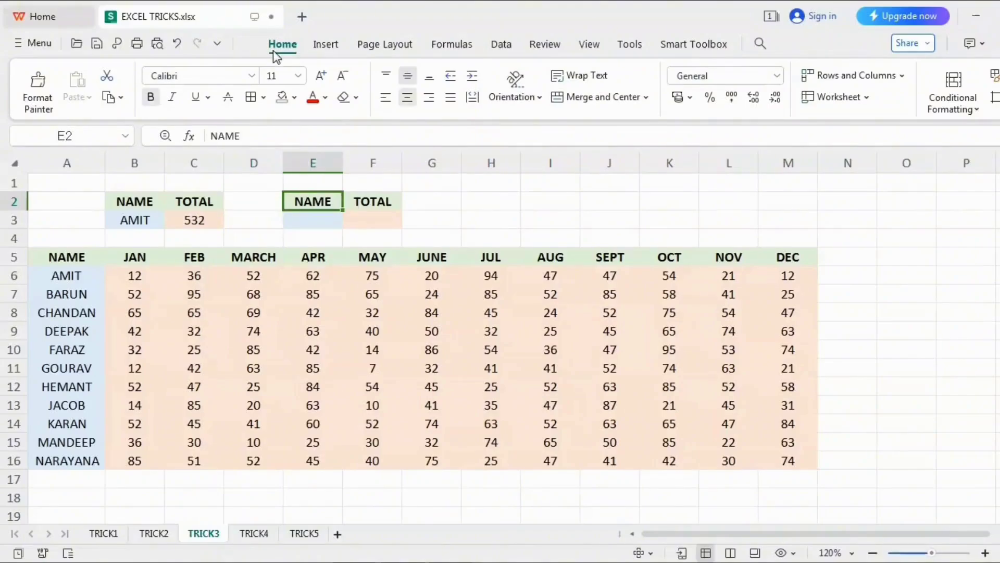
pyautogui.press('Right')
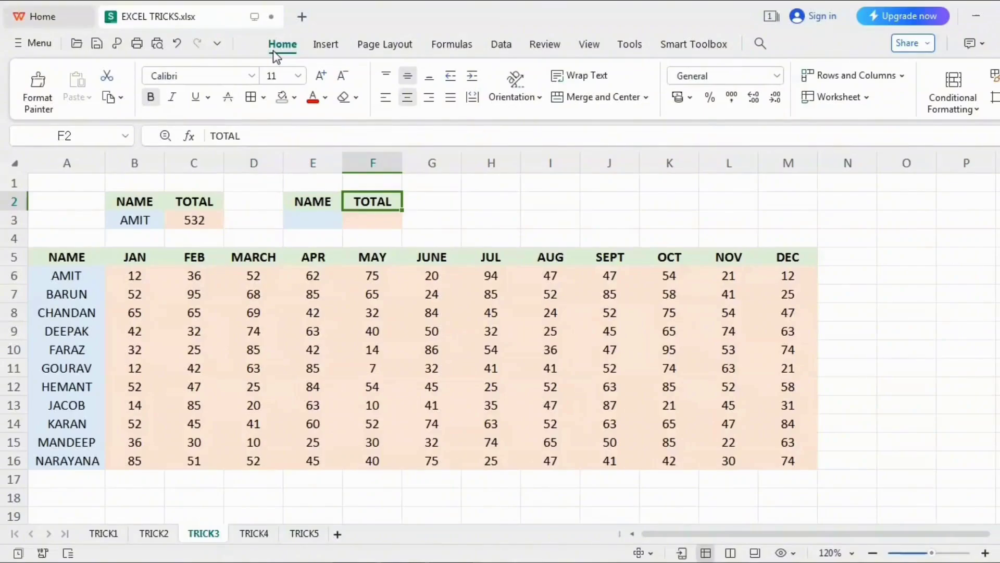
pyautogui.press('Down')
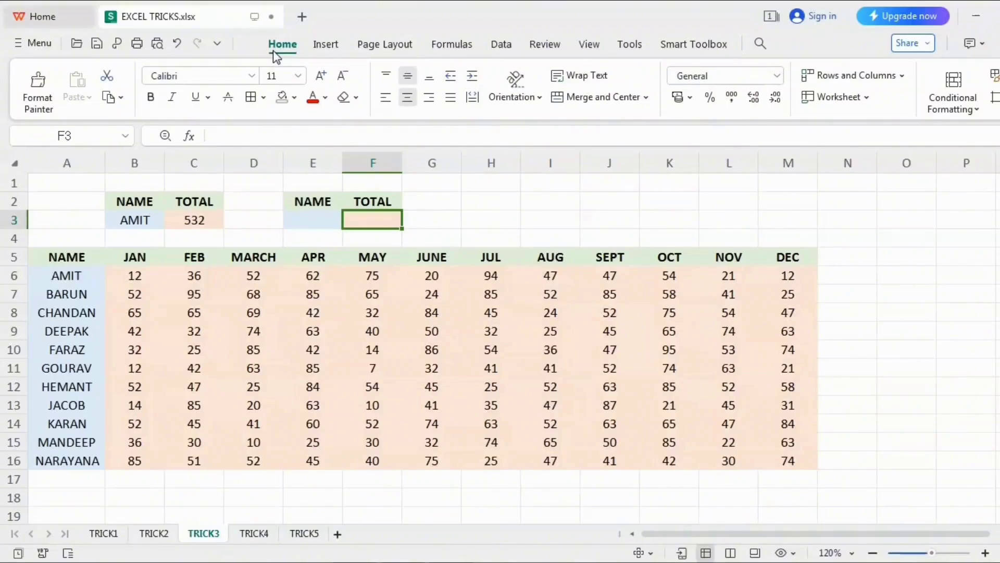
pyautogui.write('=')
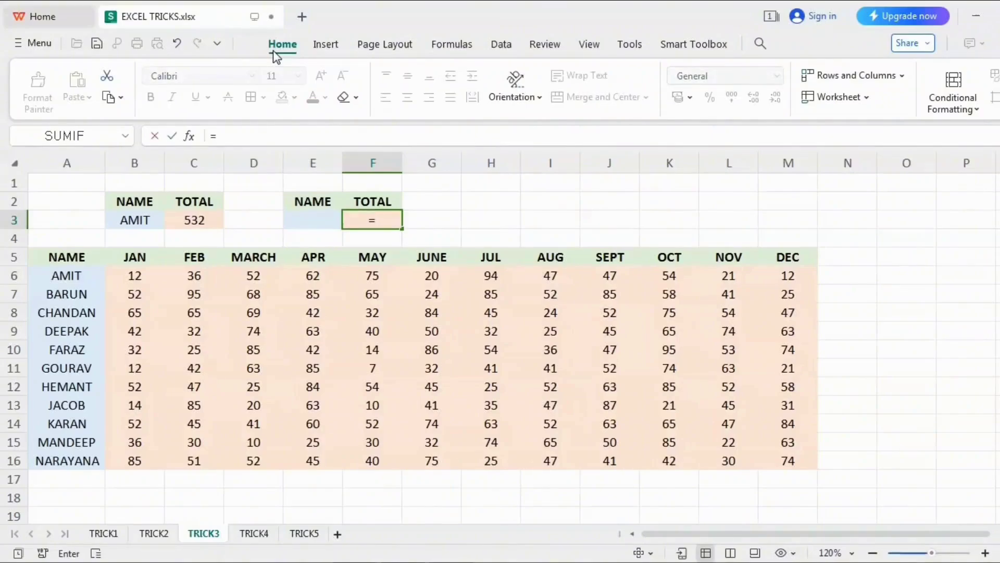
pyautogui.write('XLOOK')
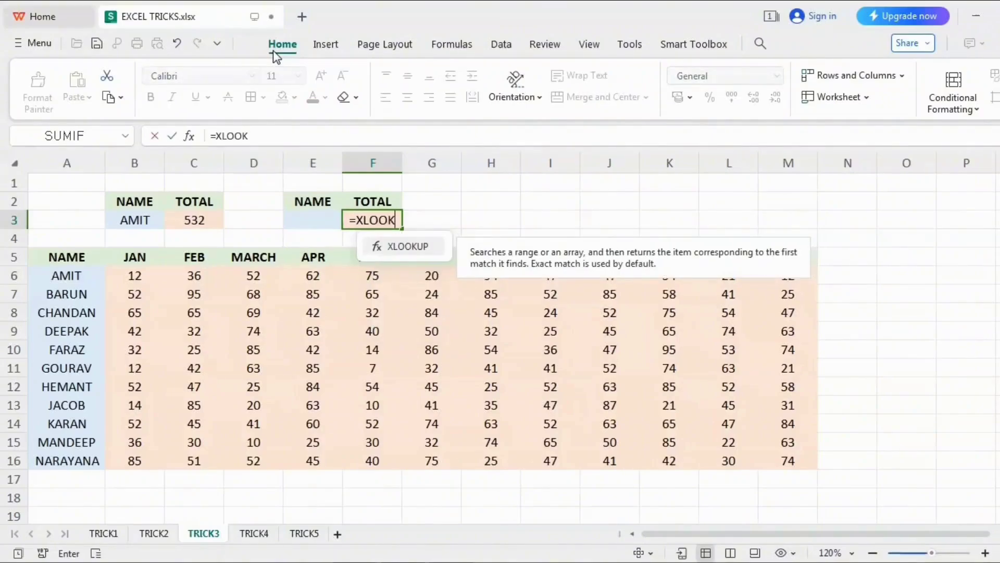
pyautogui.doubleClick(424, 249)
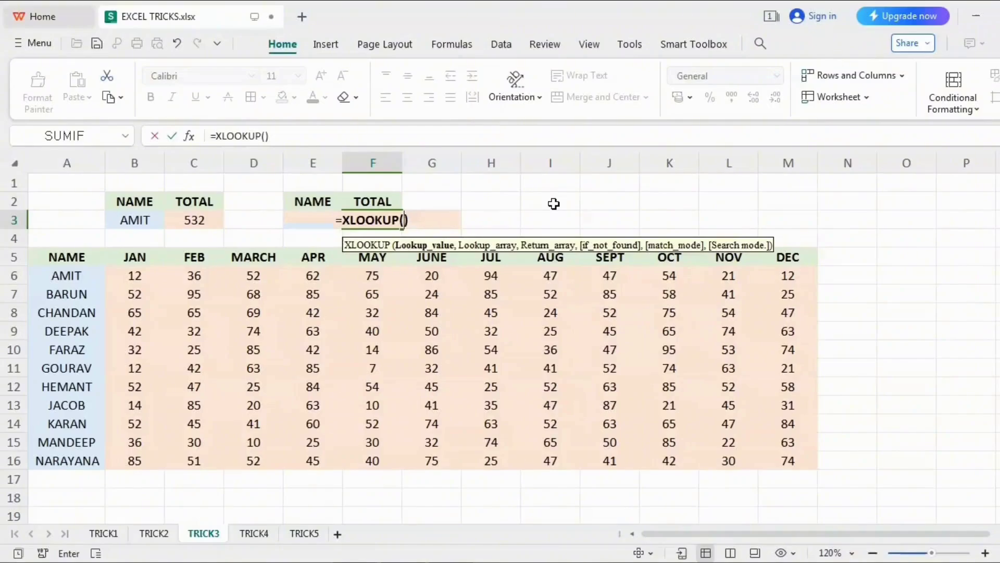
pyautogui.press('Left')
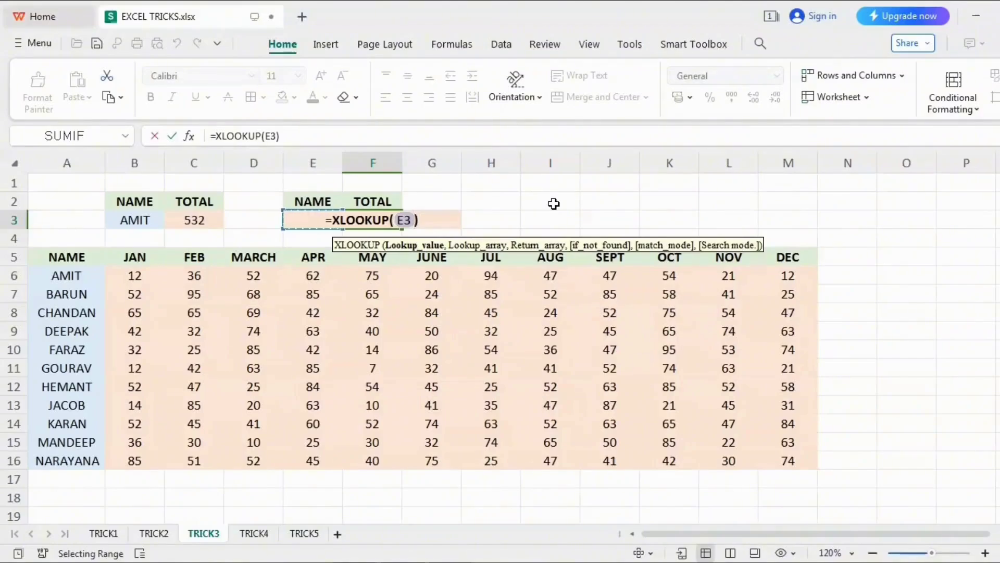
pyautogui.write(',')
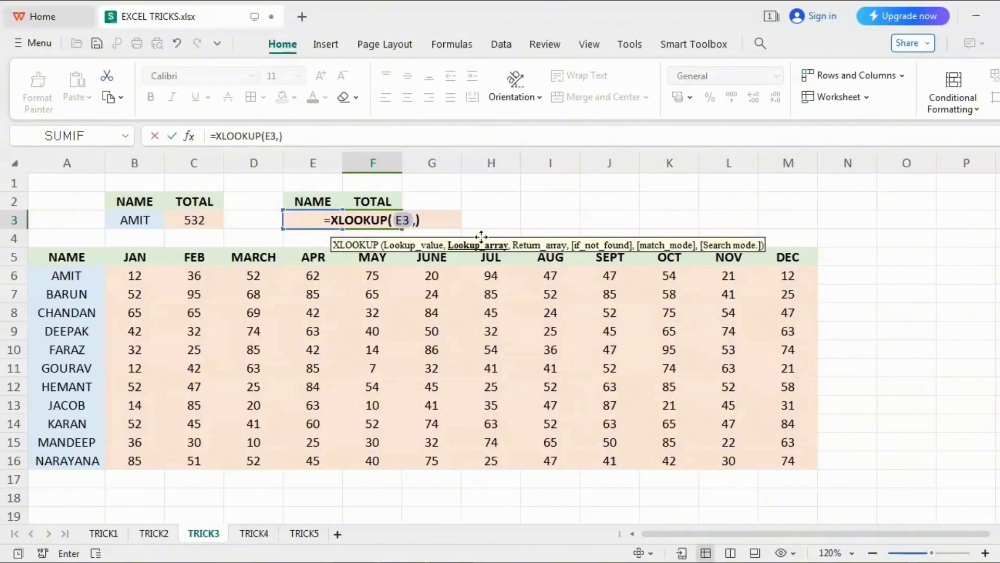
# Step: Set the lookup array to the NAME column range A6:A16
pyautogui.click(61, 274)
pyautogui.moveTo(61, 275); pyautogui.dragTo(55, 457)
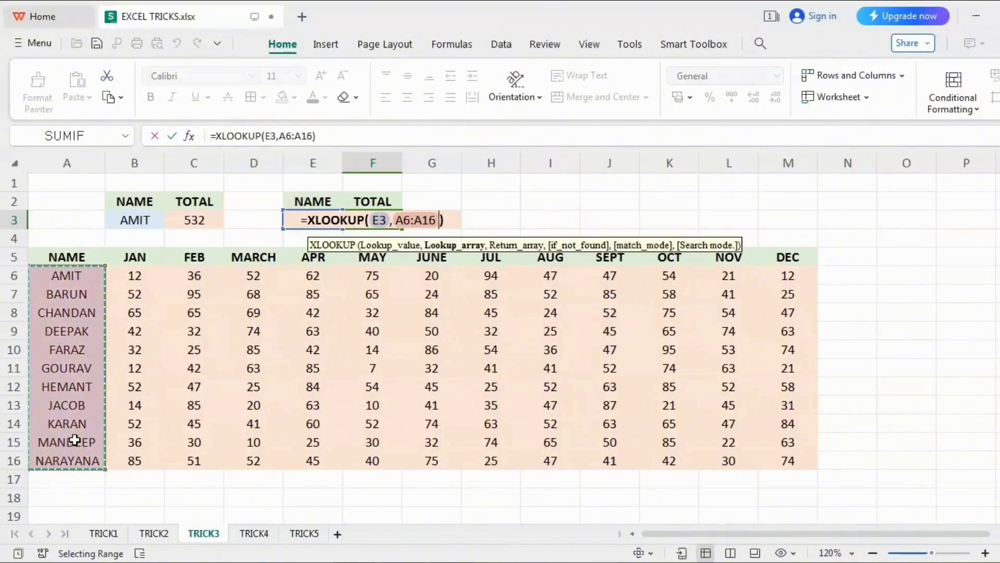
pyautogui.write(',')
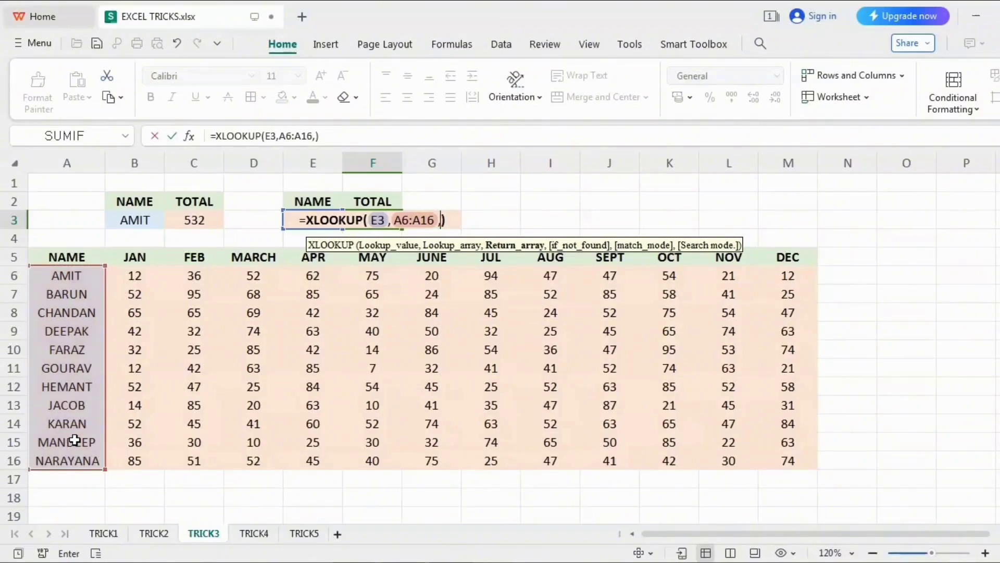
# Step: Build the return array by adding the JAN to JUNE columns, B6:B16+C6:C16+D6:D16+E6:E16+F6:F16+G6:G16
pyautogui.moveTo(139, 274); pyautogui.dragTo(137, 452)
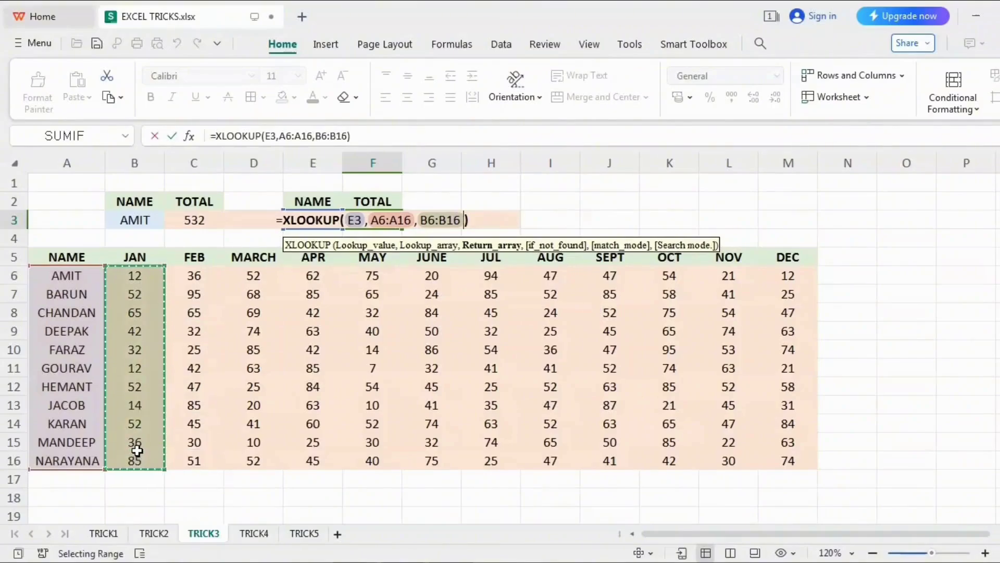
pyautogui.write('+')
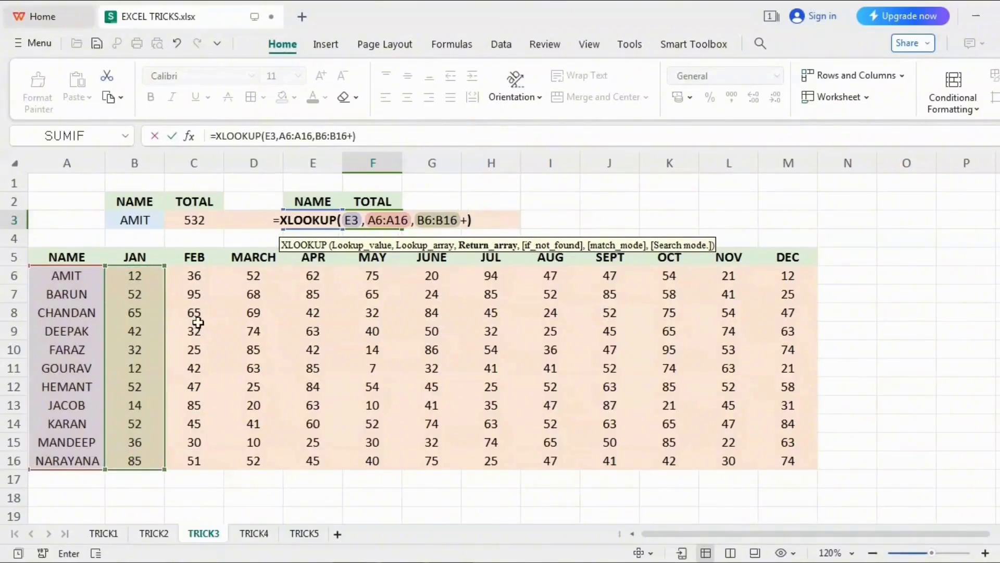
pyautogui.moveTo(201, 276); pyautogui.dragTo(197, 458)
pyautogui.write('+')
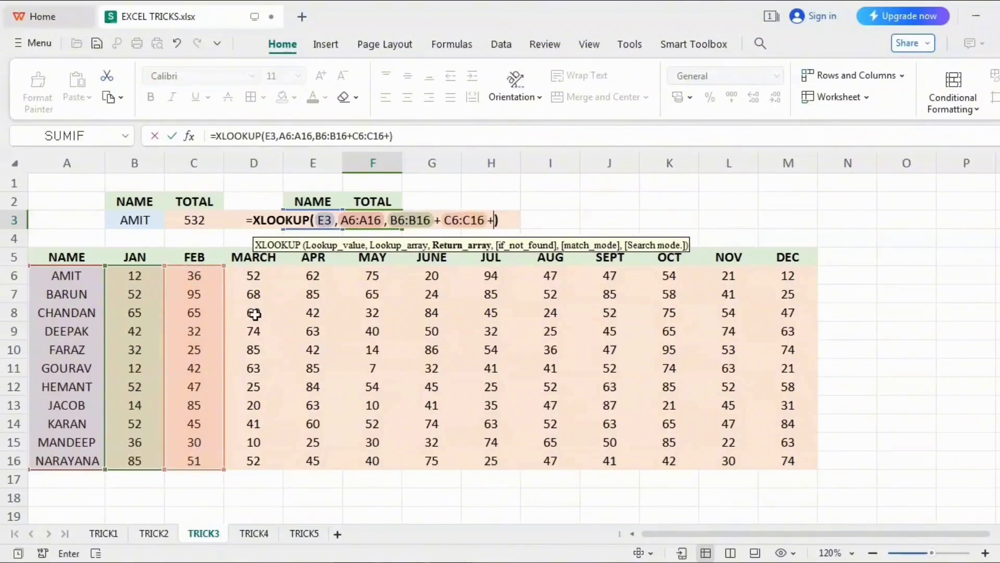
pyautogui.moveTo(254, 275); pyautogui.dragTo(255, 460)
pyautogui.write('+')
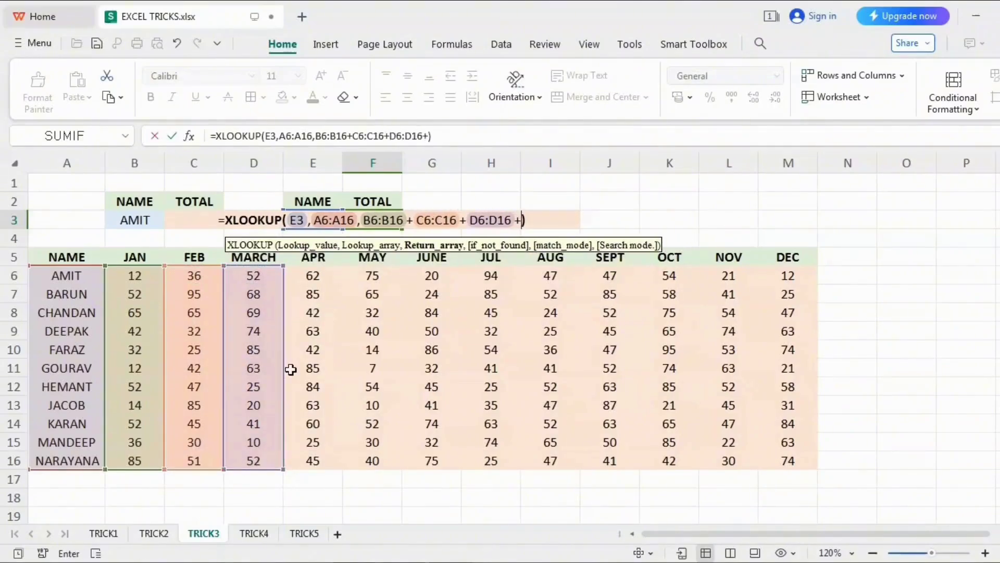
pyautogui.moveTo(312, 275); pyautogui.dragTo(318, 460)
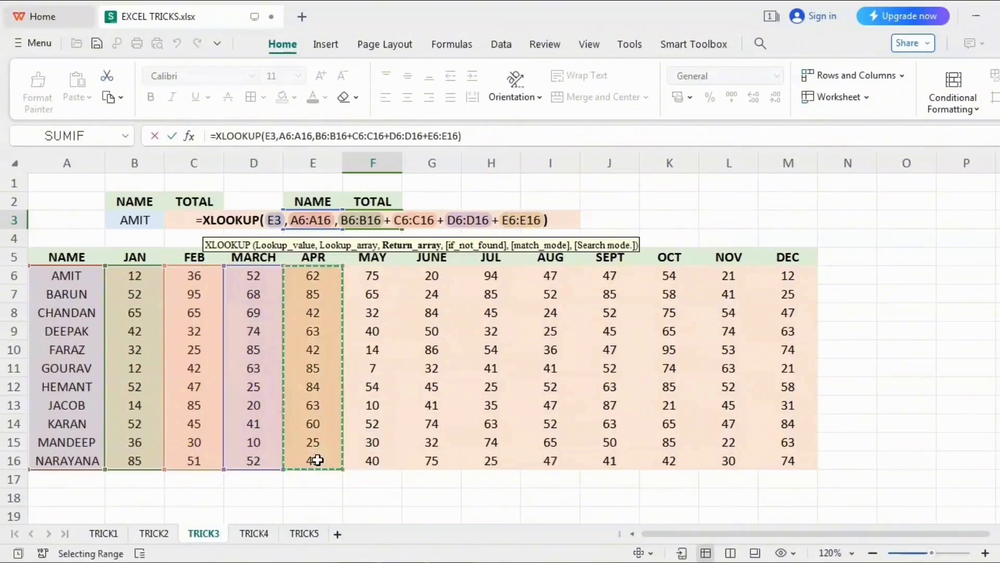
pyautogui.write('+')
pyautogui.moveTo(372, 276); pyautogui.dragTo(373, 461)
pyautogui.write('+')
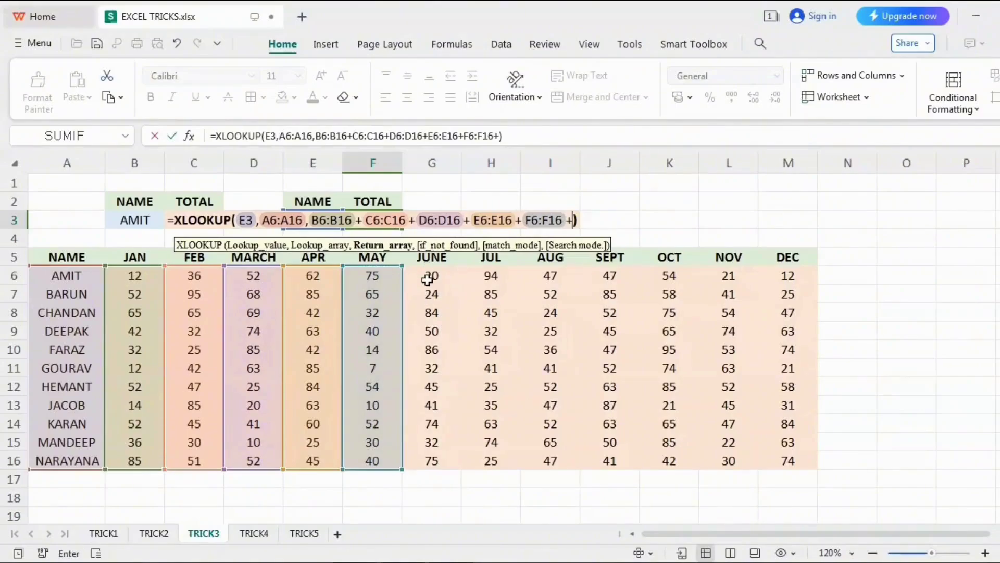
pyautogui.moveTo(427, 280); pyautogui.dragTo(430, 460)
pyautogui.write('+')
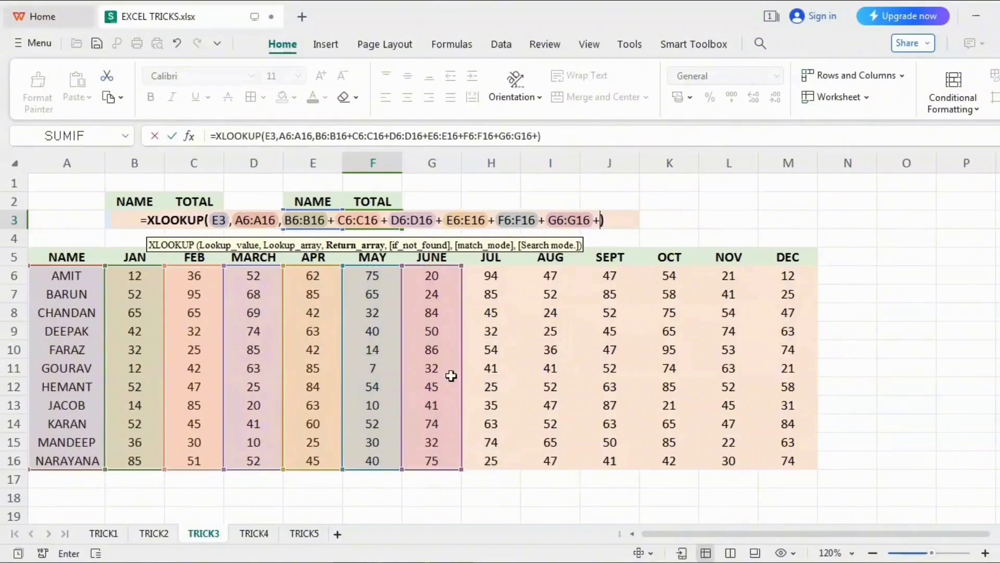
# Step: Extend the return array with the JUL to DEC columns, H6:H16+I6:I16+J6:J16+K6:K16+L6:L16+M6:M16, and complete the formula
pyautogui.moveTo(484, 279); pyautogui.dragTo(489, 461)
pyautogui.write('+')
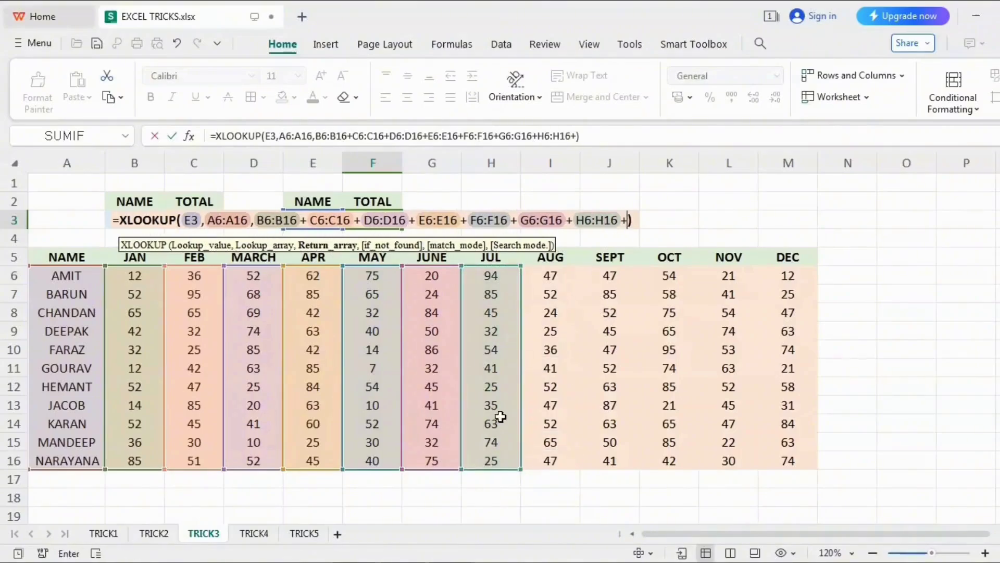
pyautogui.moveTo(549, 279); pyautogui.dragTo(544, 461)
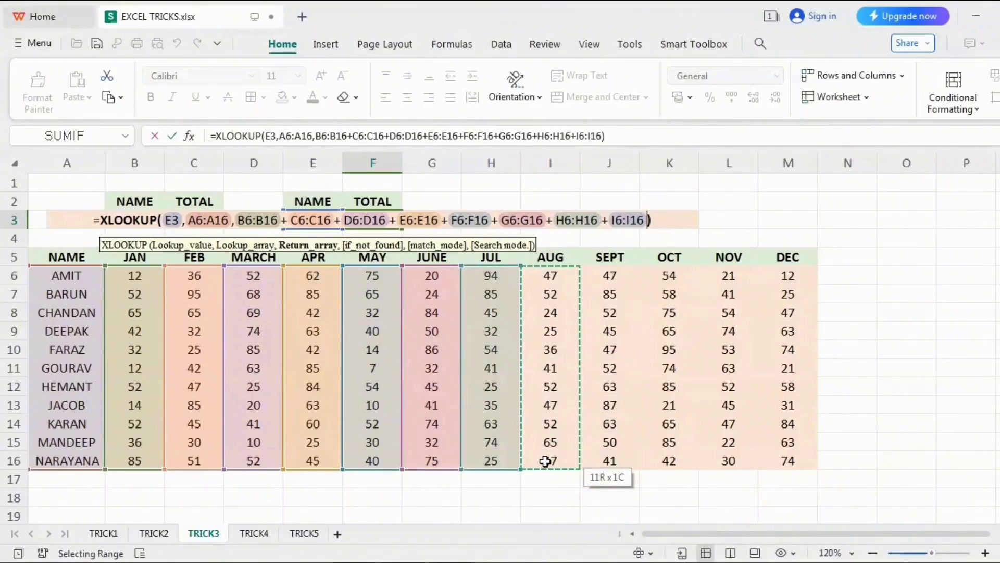
pyautogui.write('+')
pyautogui.moveTo(603, 278); pyautogui.dragTo(606, 470)
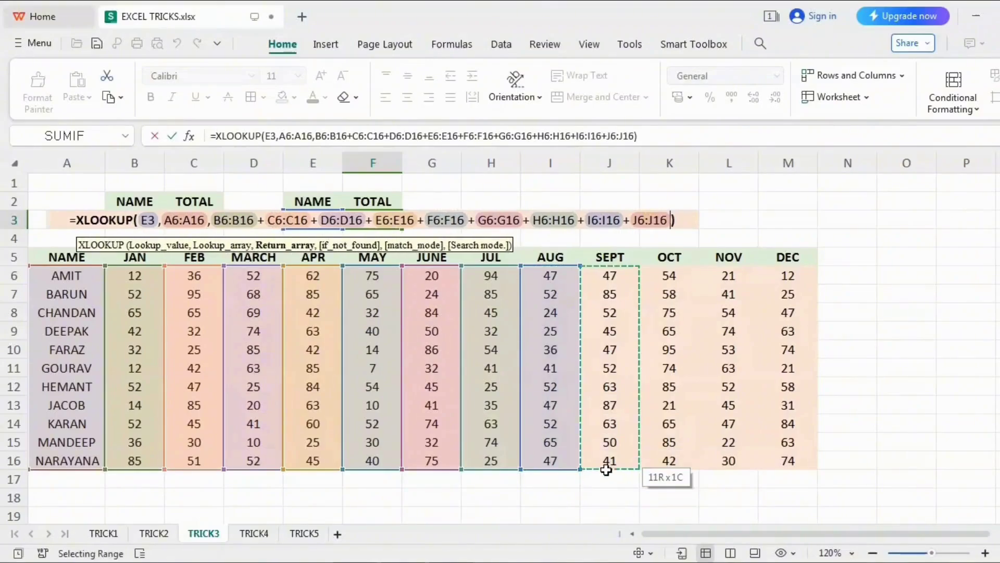
pyautogui.write('+')
pyautogui.moveTo(661, 272); pyautogui.dragTo(663, 460)
pyautogui.write('+')
pyautogui.moveTo(726, 279); pyautogui.dragTo(730, 457)
pyautogui.write('+')
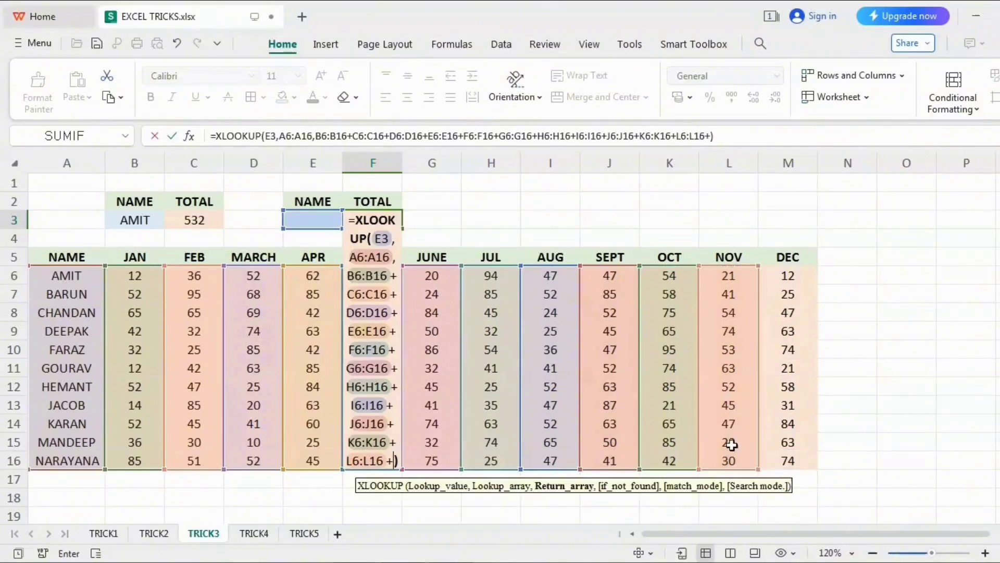
pyautogui.moveTo(785, 276); pyautogui.dragTo(784, 457)
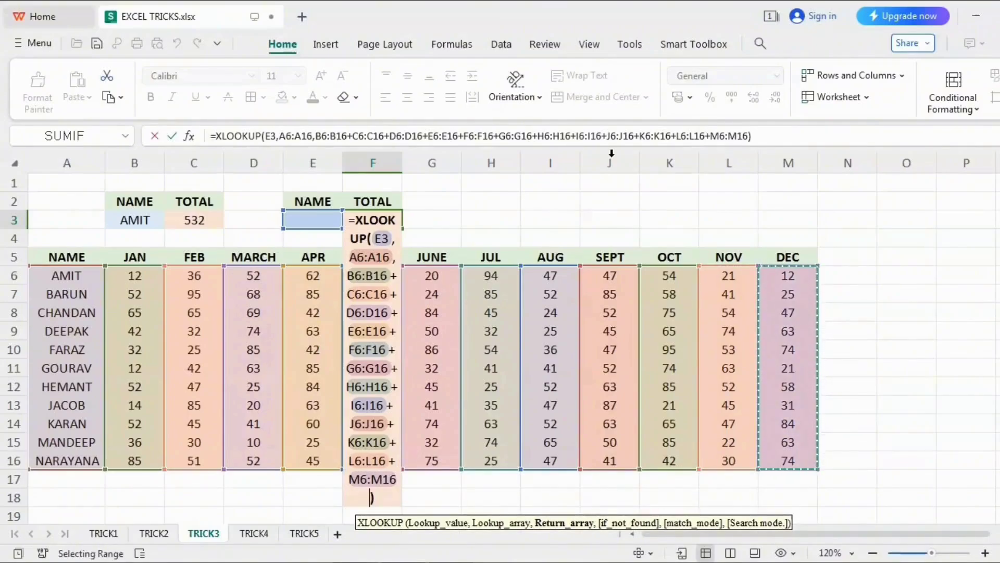
pyautogui.press('Return')
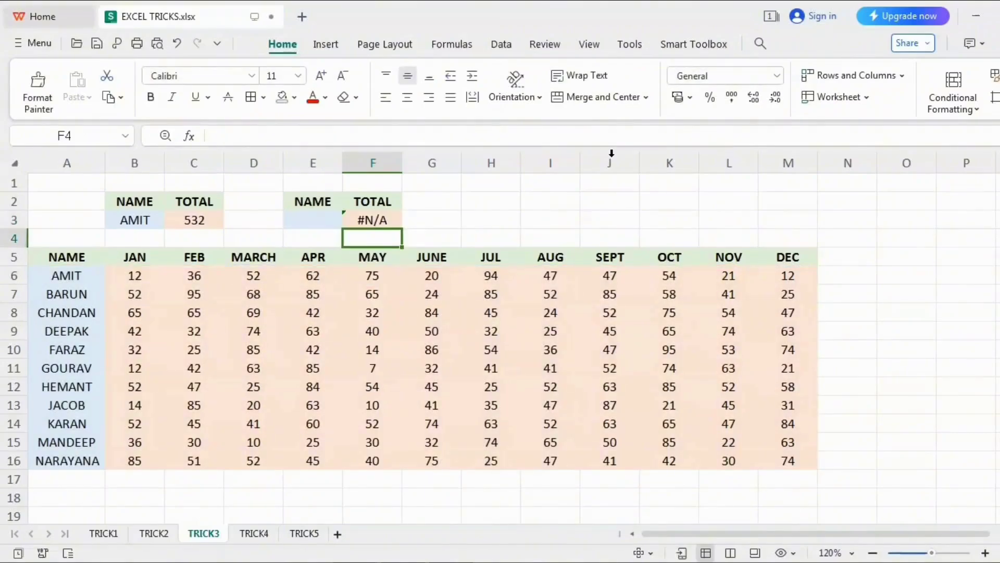
# Step: Test F3's lookup by entering the table's first name in E3, followed by the second name in its place
pyautogui.press('Up')
pyautogui.press('Left')
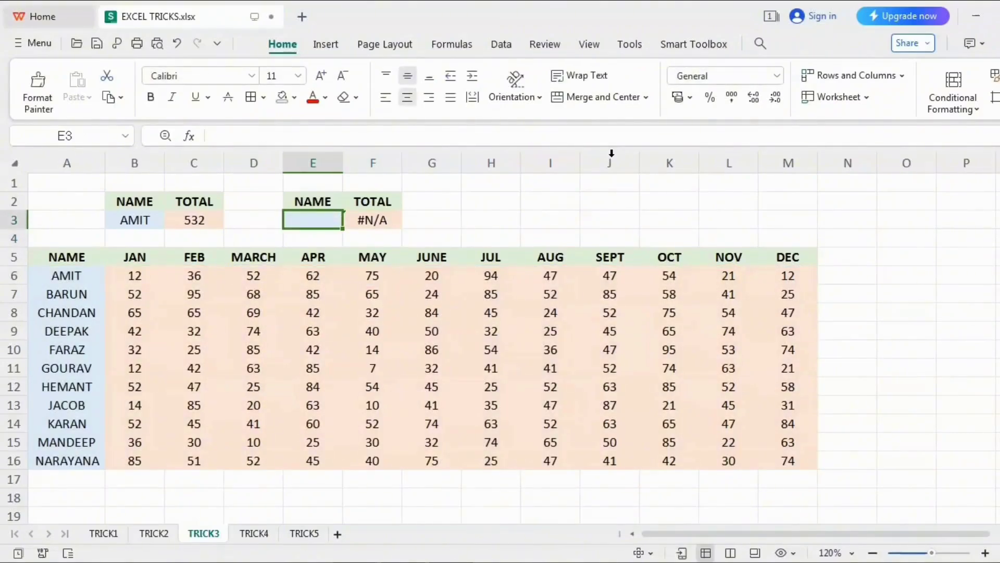
pyautogui.write('AMIT')
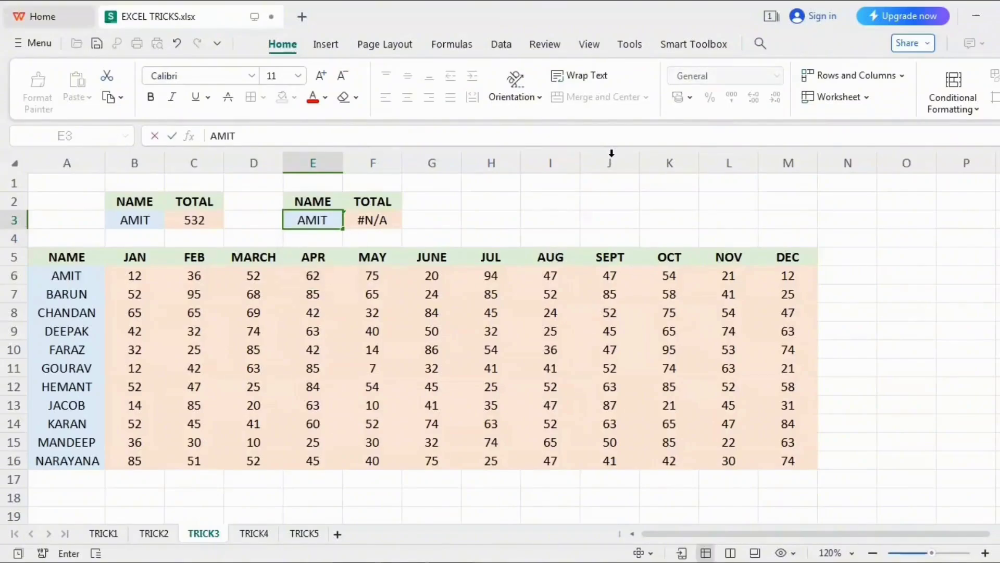
pyautogui.press('Return')
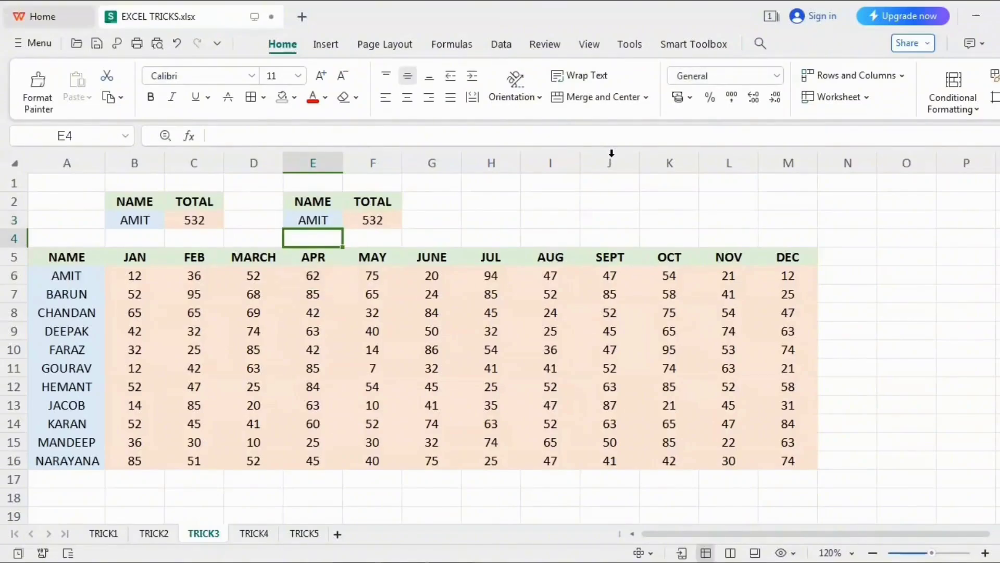
pyautogui.press('Up')
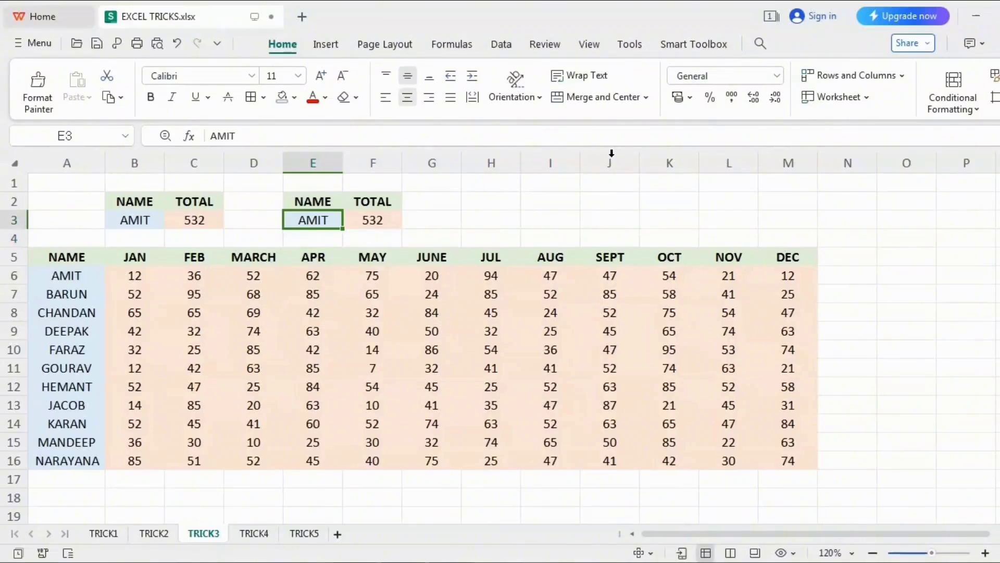
pyautogui.write('BARUN')
pyautogui.press('Return')
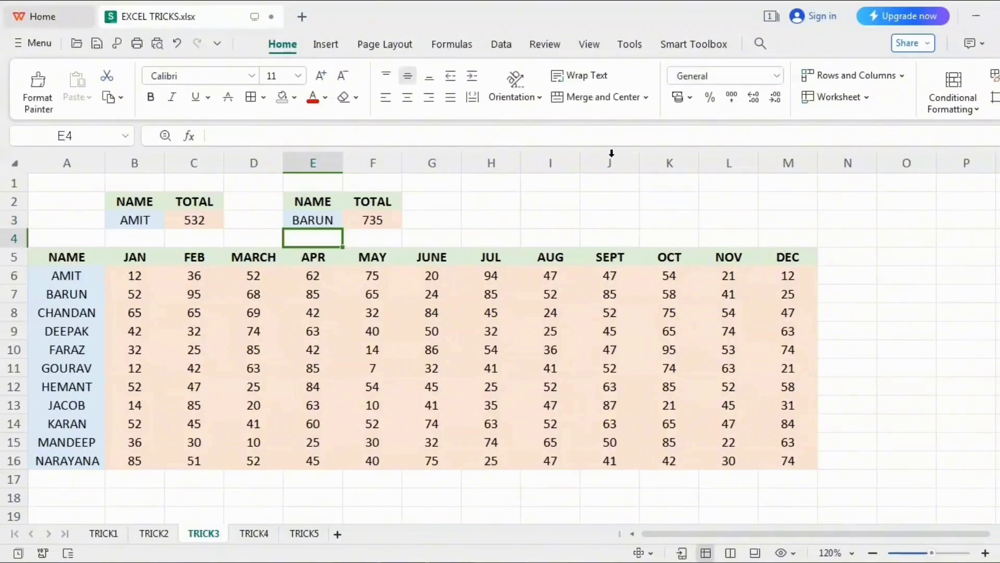
pyautogui.press('Up')
pyautogui.press('Right')
pyautogui.press('Left')
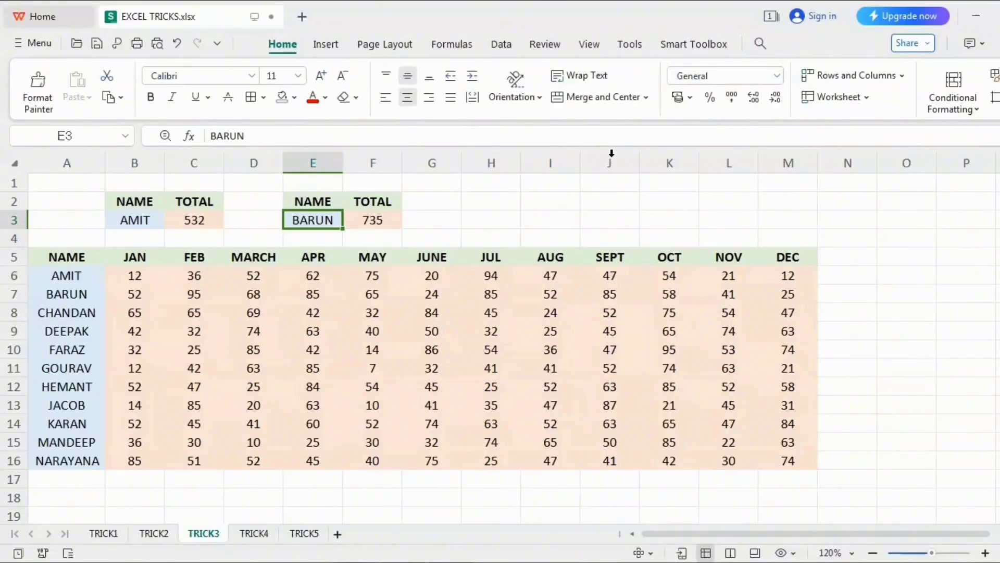
# Step: Choose the third name and finally the second name from B3's list to compare the total with F3
pyautogui.press('Down')
pyautogui.press('Up')
pyautogui.press('Left')
pyautogui.press('Left')
pyautogui.press('Left')
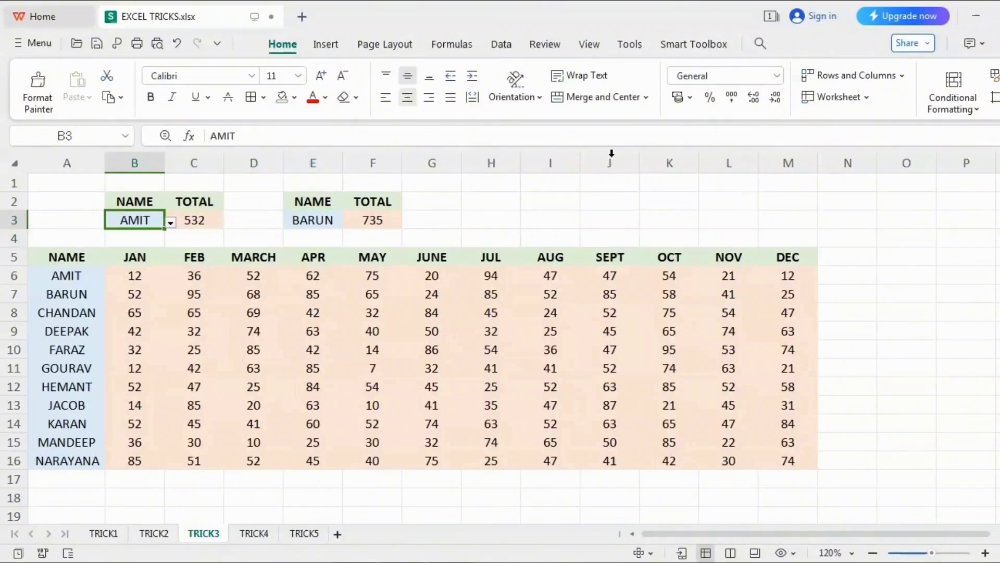
pyautogui.click(171, 224)
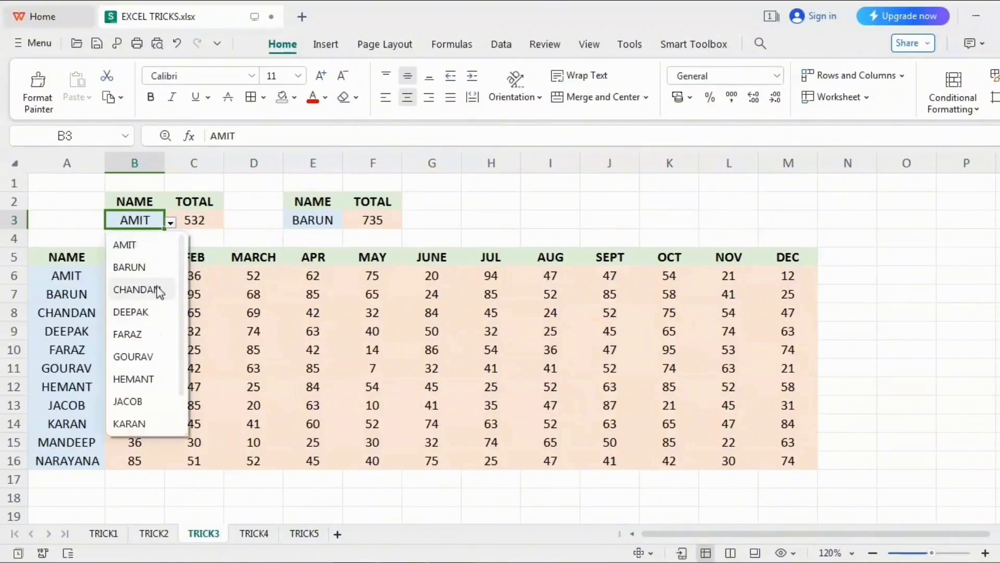
pyautogui.click(157, 289)
pyautogui.click(170, 223)
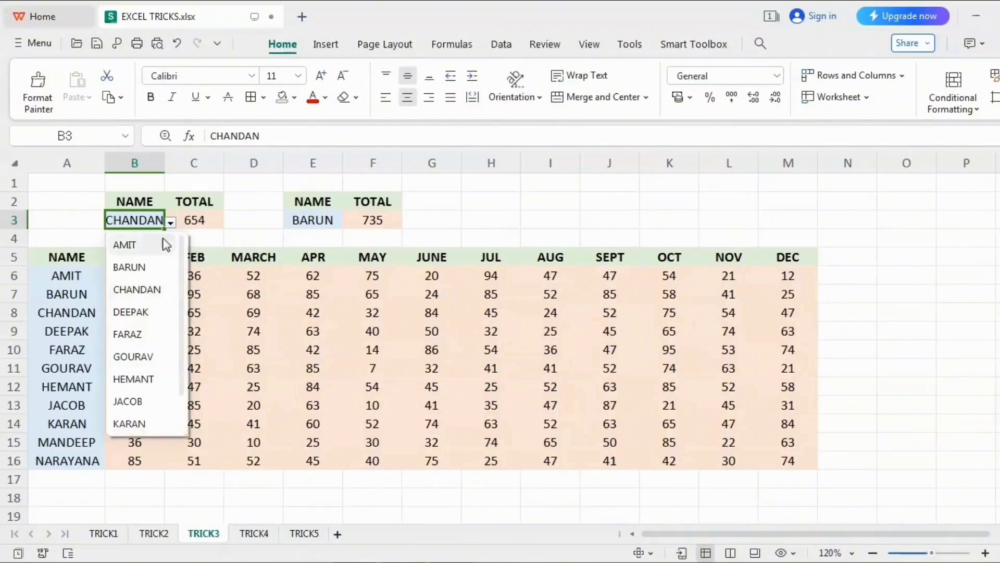
pyautogui.click(158, 270)
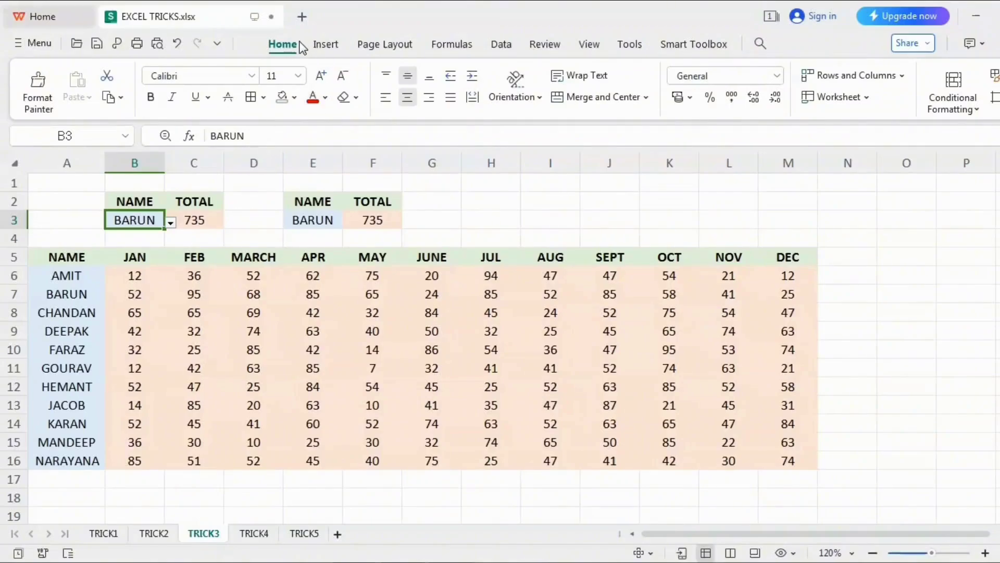
# Step: Open data validation for name cell E3 and restrict its allowed values to a List
pyautogui.press('Right')
pyautogui.press('Right')
pyautogui.press('Right')
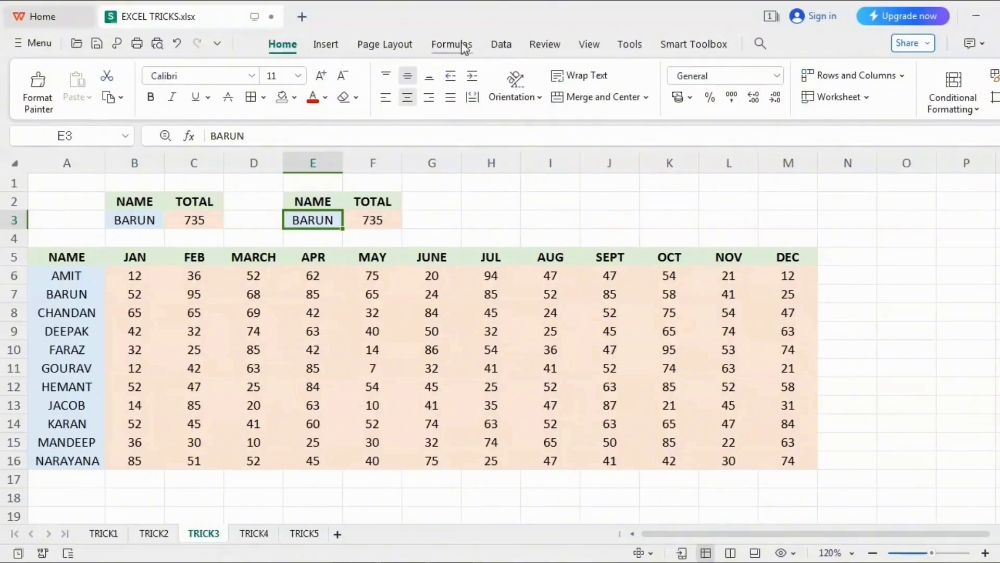
pyautogui.click(501, 44)
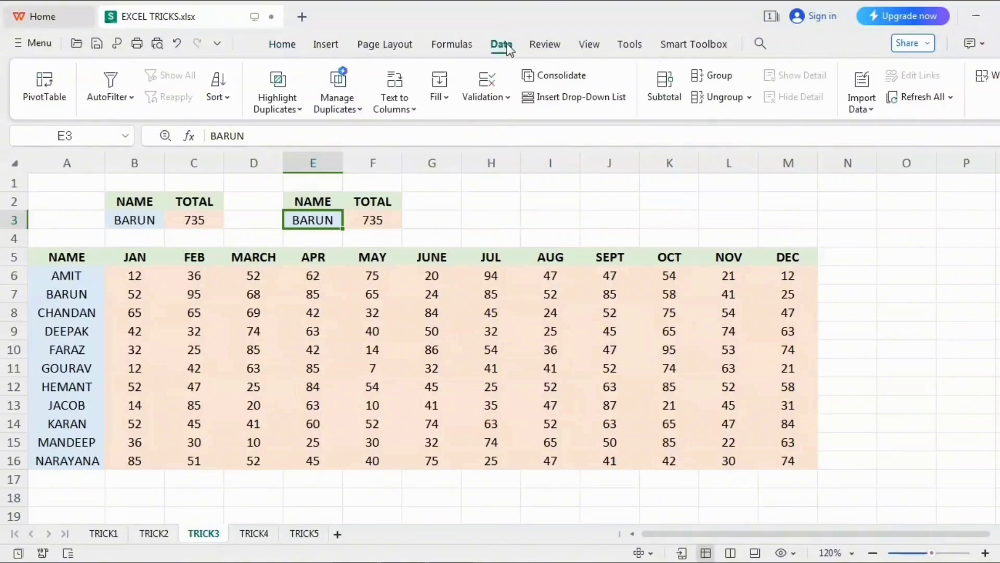
pyautogui.click(496, 97)
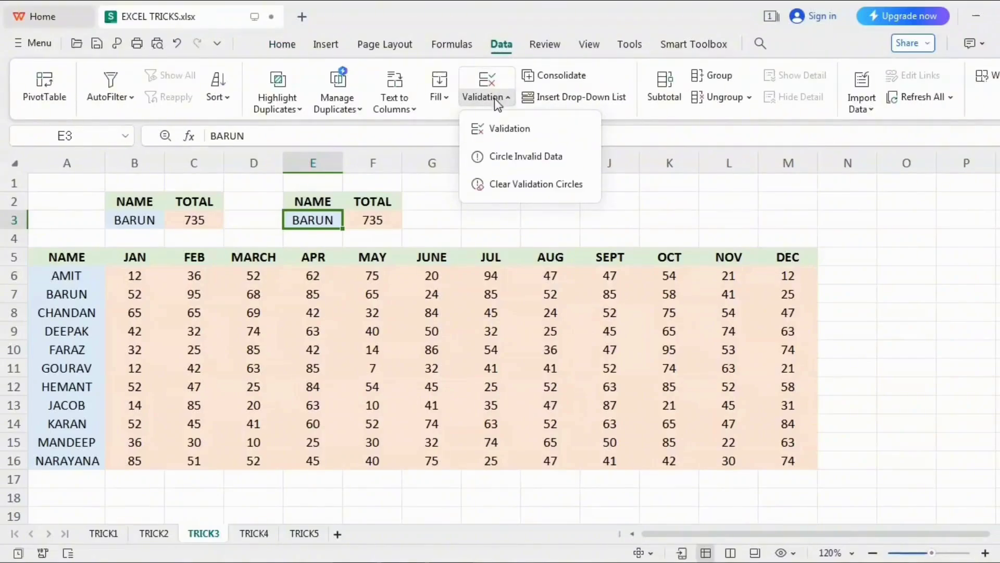
pyautogui.click(496, 130)
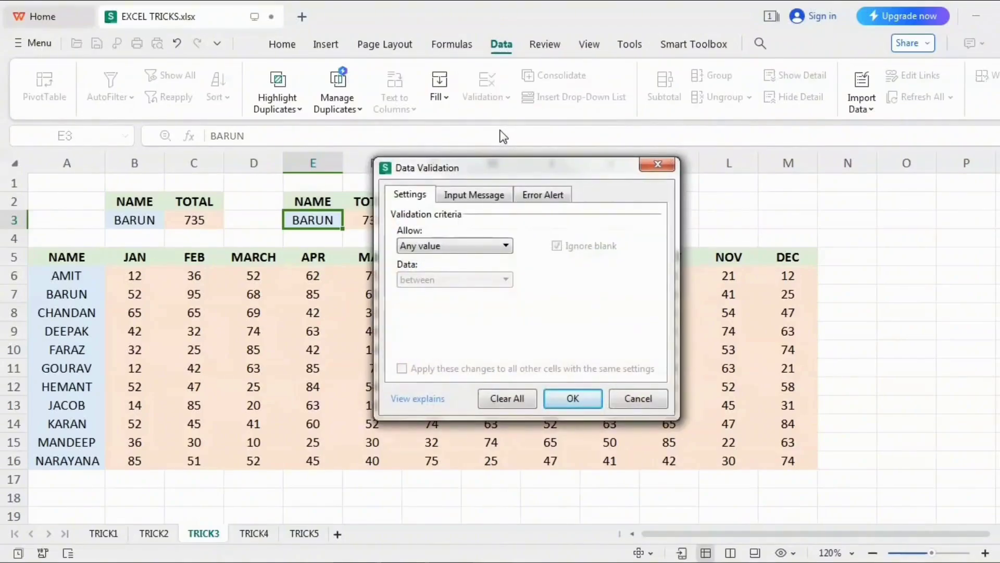
pyautogui.click(503, 246)
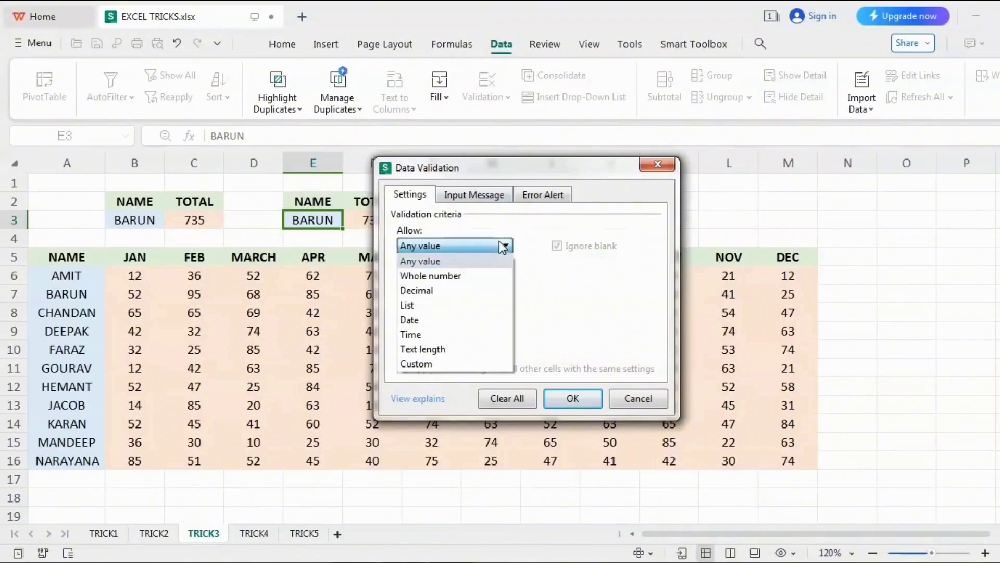
pyautogui.click(485, 308)
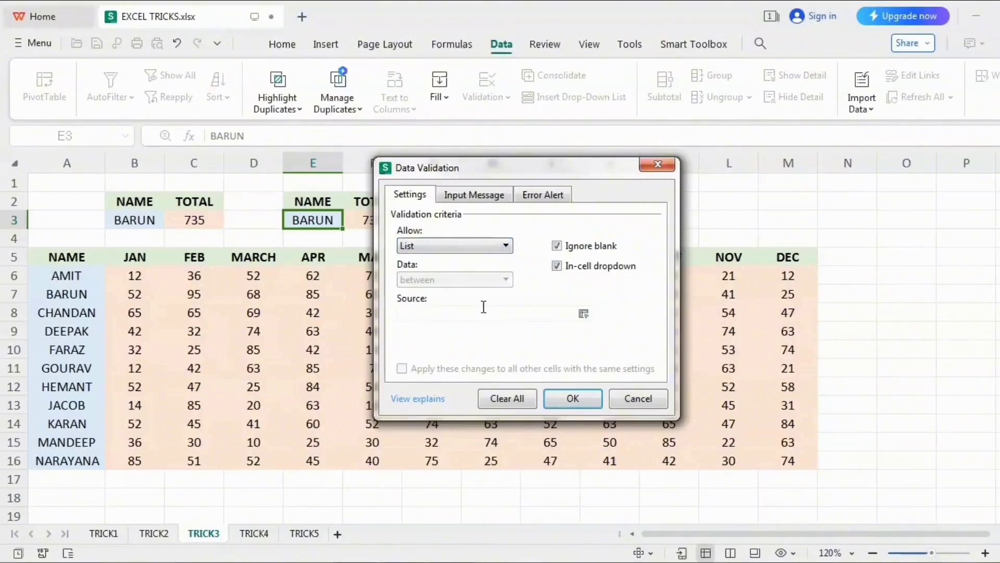
# Step: Set the validation list's source to the table's names, =$A$6:$A$16, and apply it to E3
pyautogui.click(584, 314)
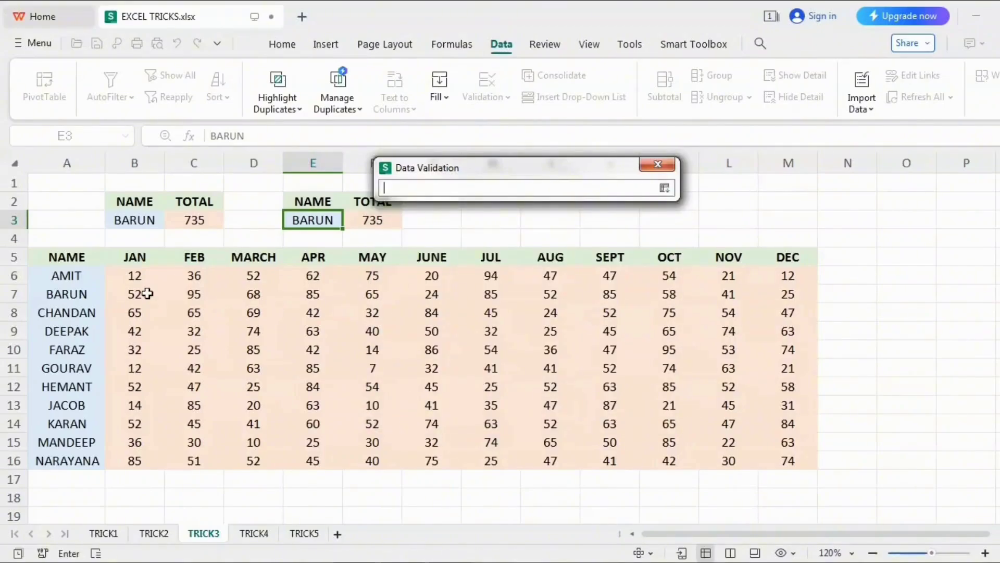
pyautogui.moveTo(75, 276); pyautogui.dragTo(65, 453)
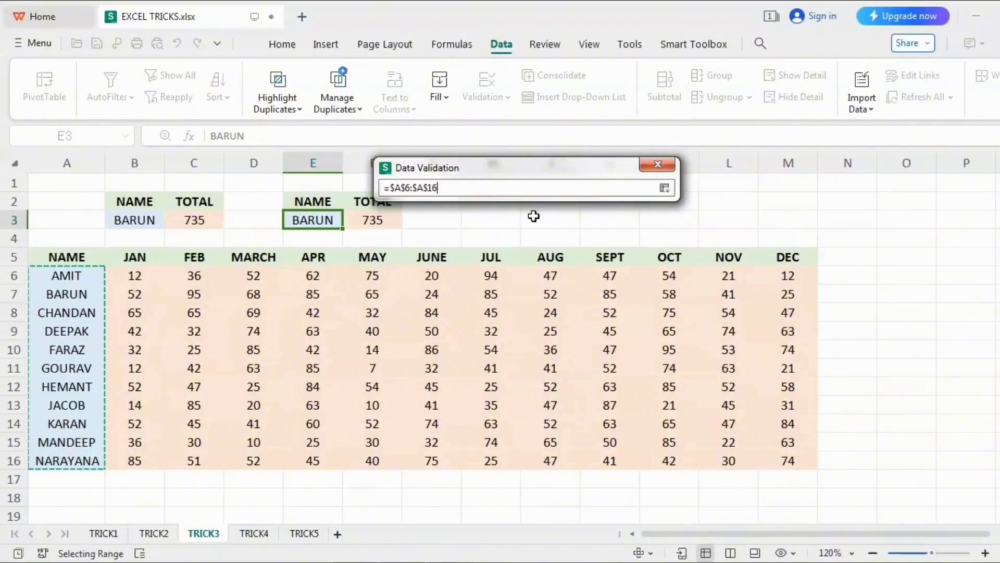
pyautogui.click(665, 188)
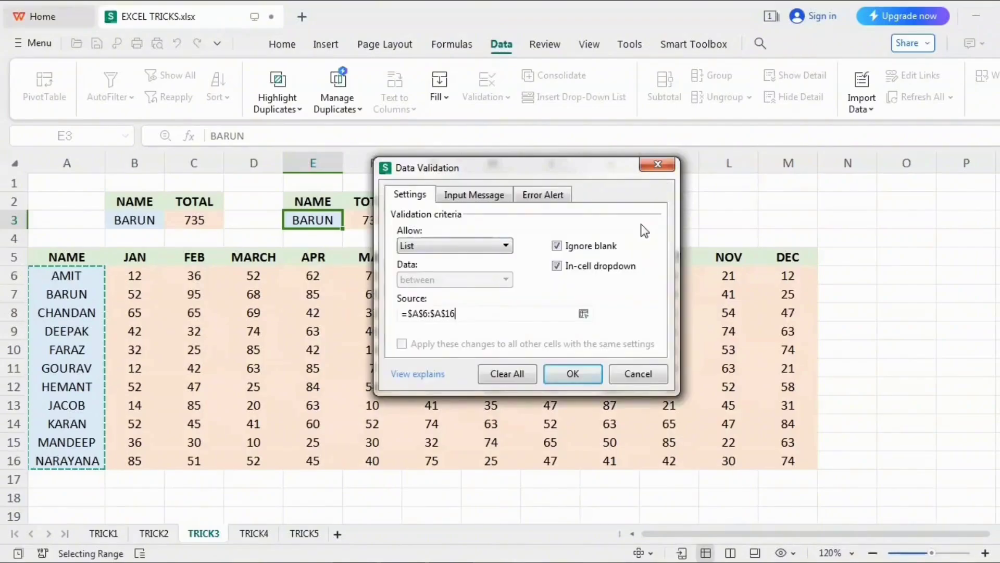
pyautogui.click(564, 376)
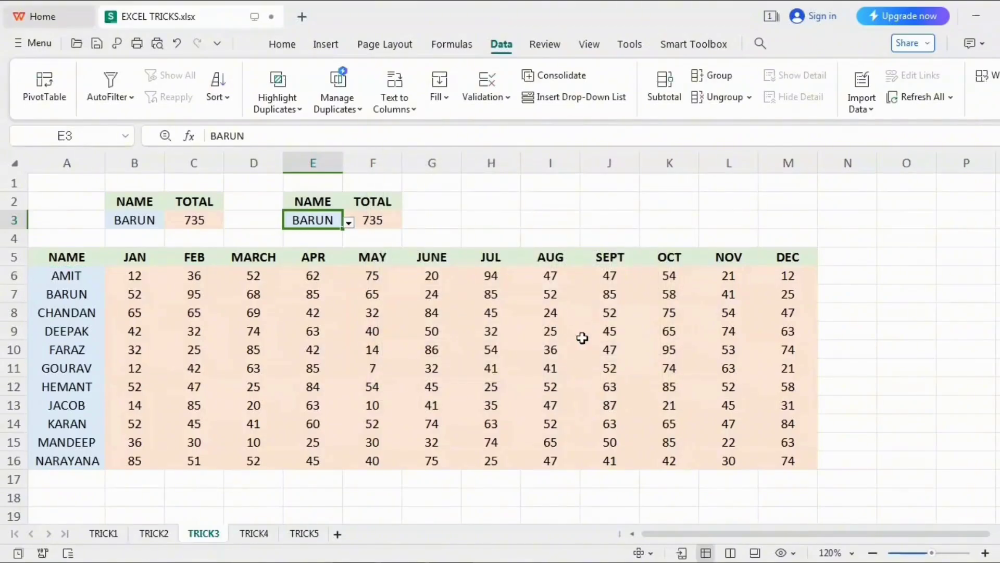
# Step: Choose the last name from E3's drop-down list and inspect the XLOOKUP formula in F3
pyautogui.click(349, 223)
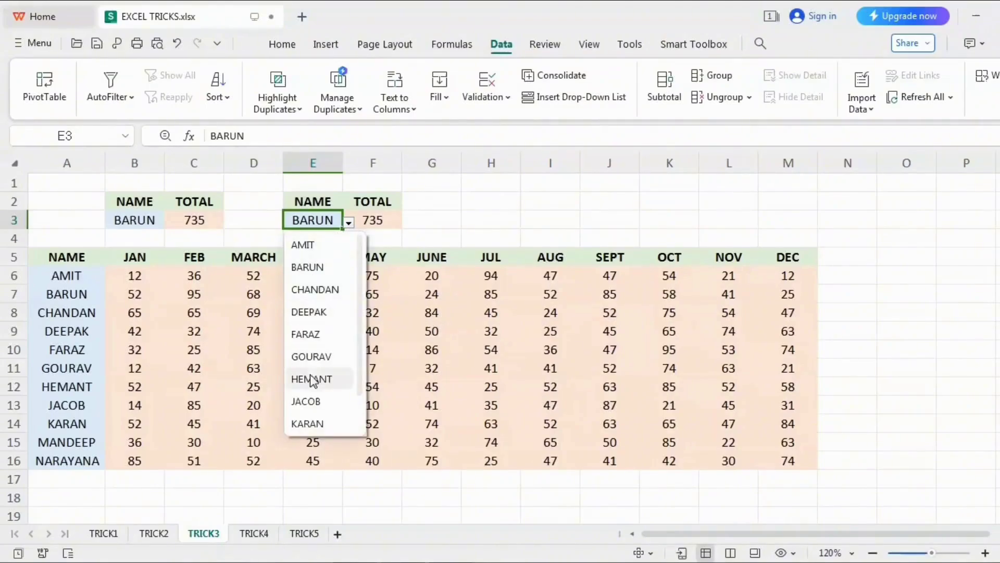
pyautogui.scroll(-1, 328, 359)
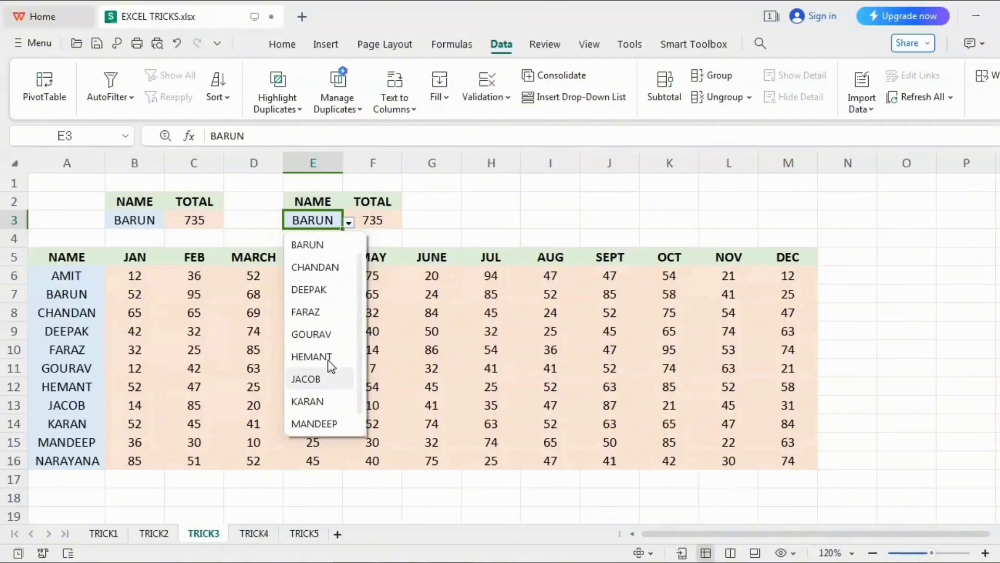
pyautogui.scroll(1, 327, 359)
pyautogui.scroll(-2, 330, 365)
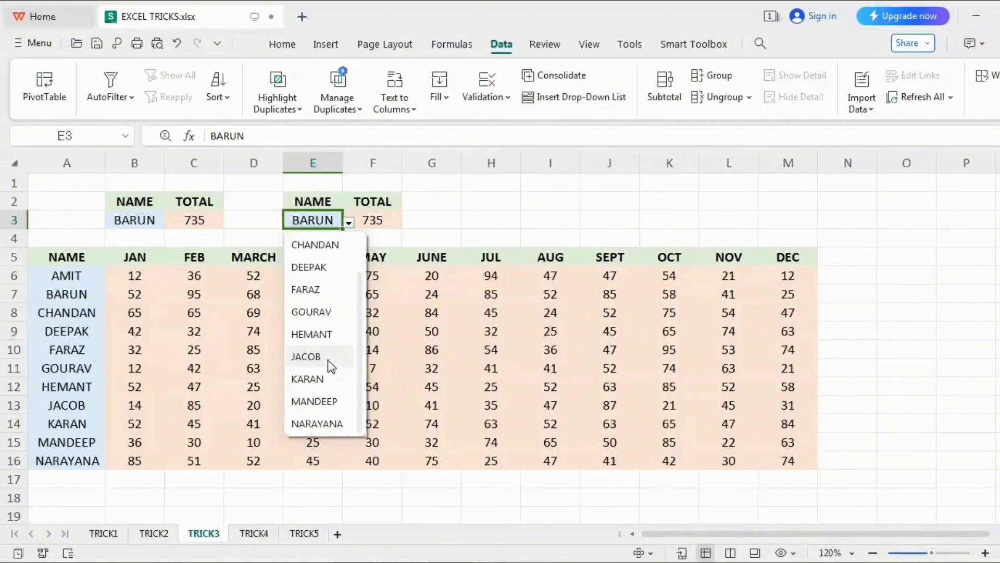
pyautogui.click(327, 422)
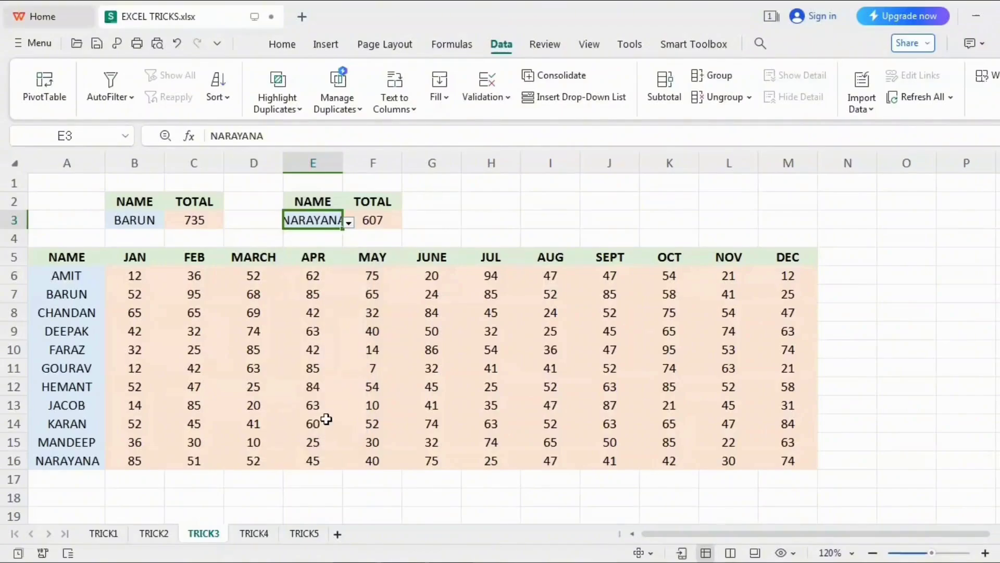
pyautogui.click(374, 219)
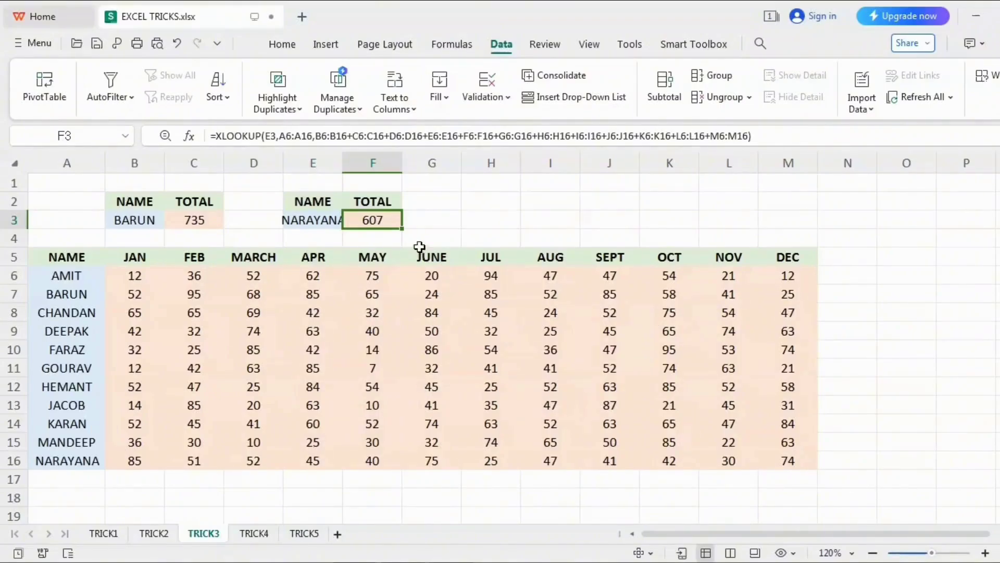
# Step: Test E3's drop-down list by choosing the fourth name, the fifth name and finally the table's first name
pyautogui.click(334, 222)
pyautogui.click(349, 224)
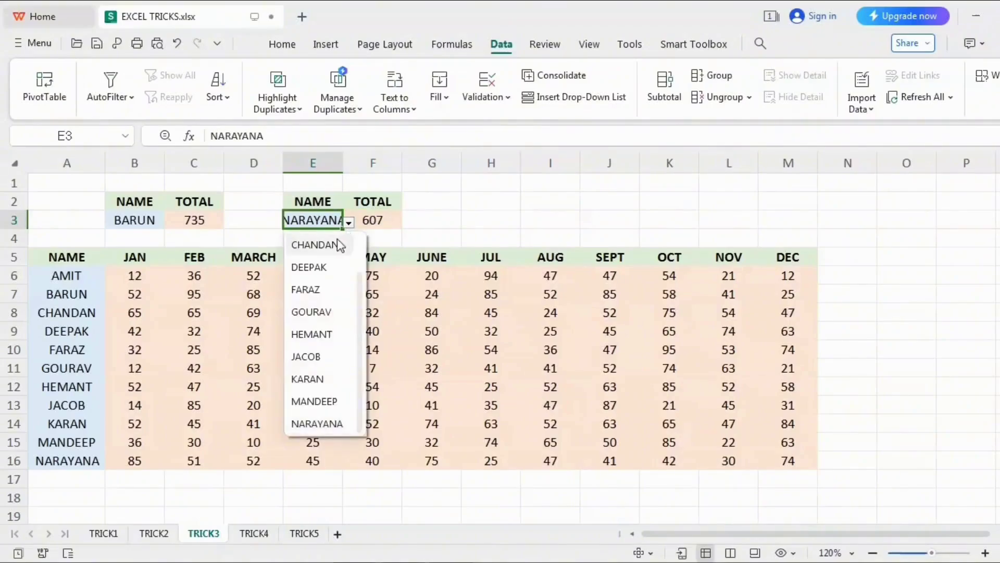
pyautogui.click(327, 273)
pyautogui.click(348, 224)
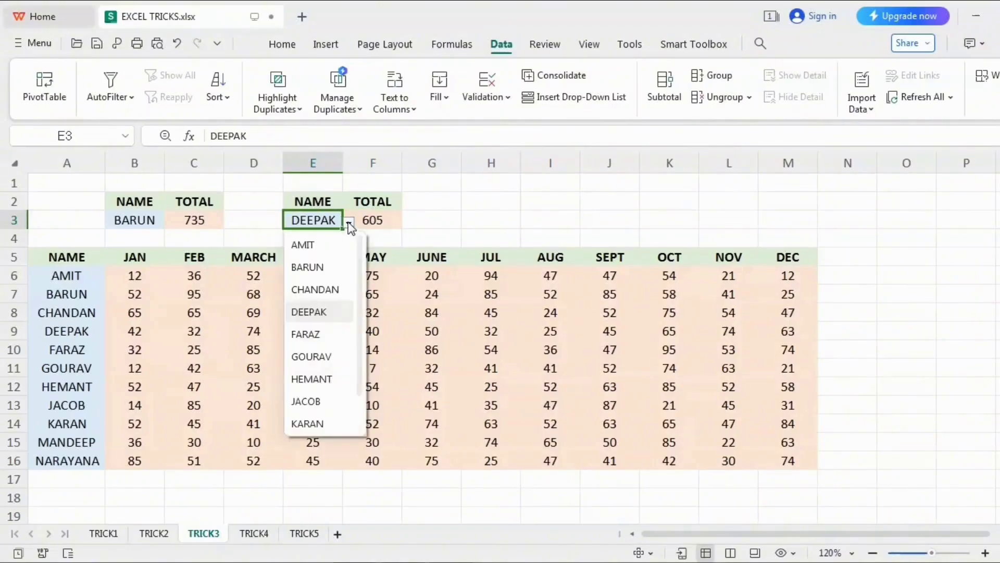
pyautogui.click(323, 334)
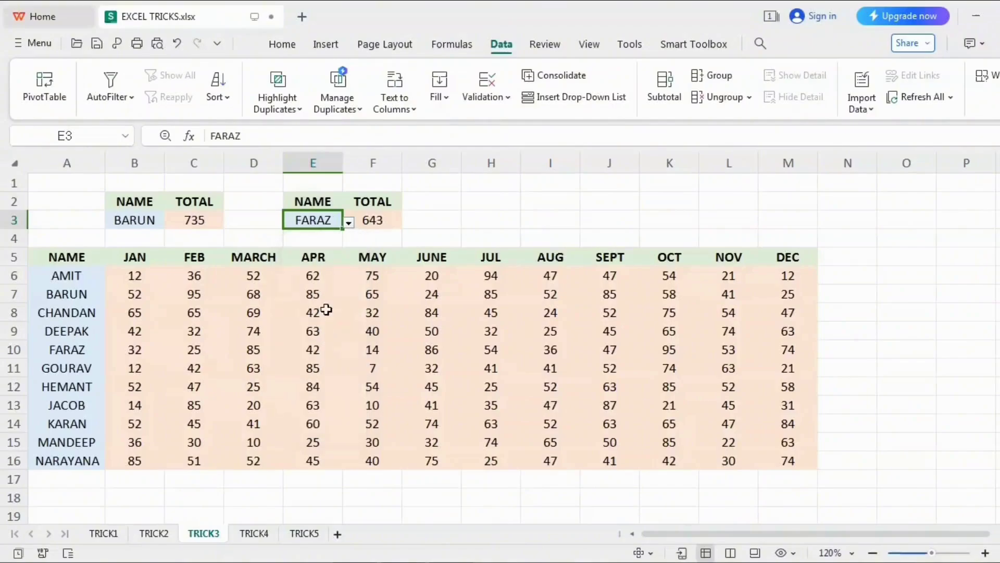
pyautogui.click(348, 223)
pyautogui.click(327, 250)
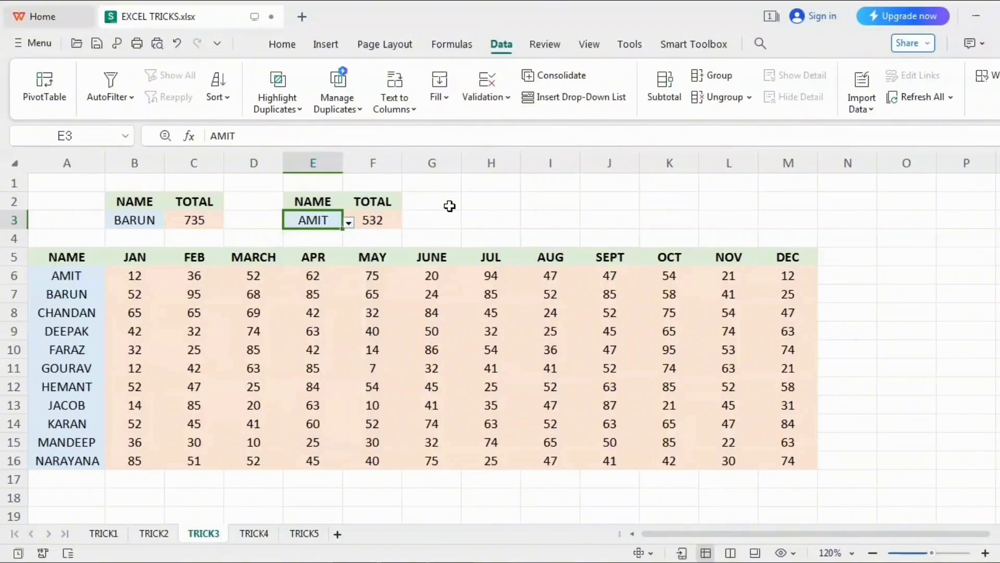
pyautogui.click(329, 201)
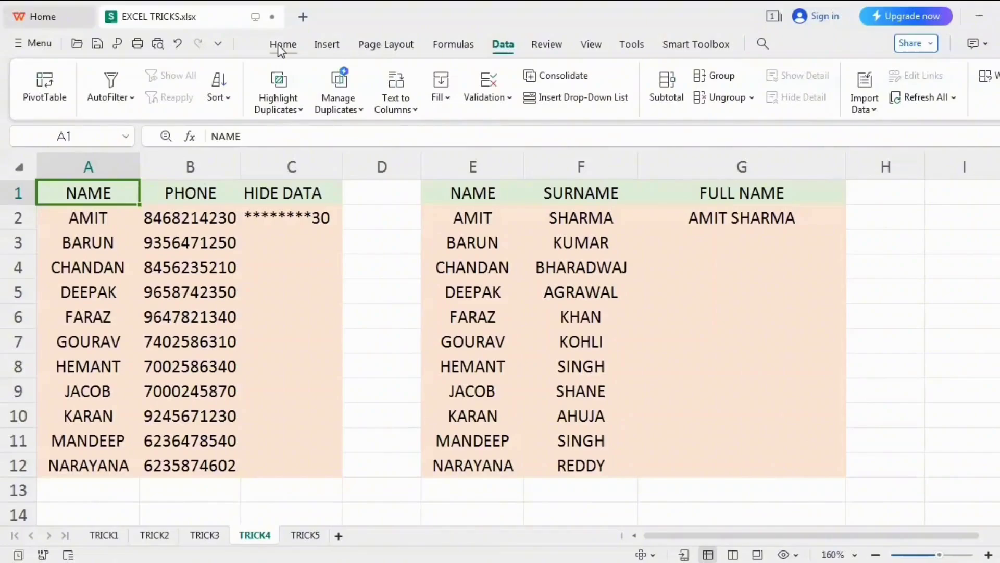
# Step: Examine the PHONE and HIDE DATA columns on the TRICK4 sheet, comparing B2 with the masked sample in C2
pyautogui.press('Right')
pyautogui.press('Right')
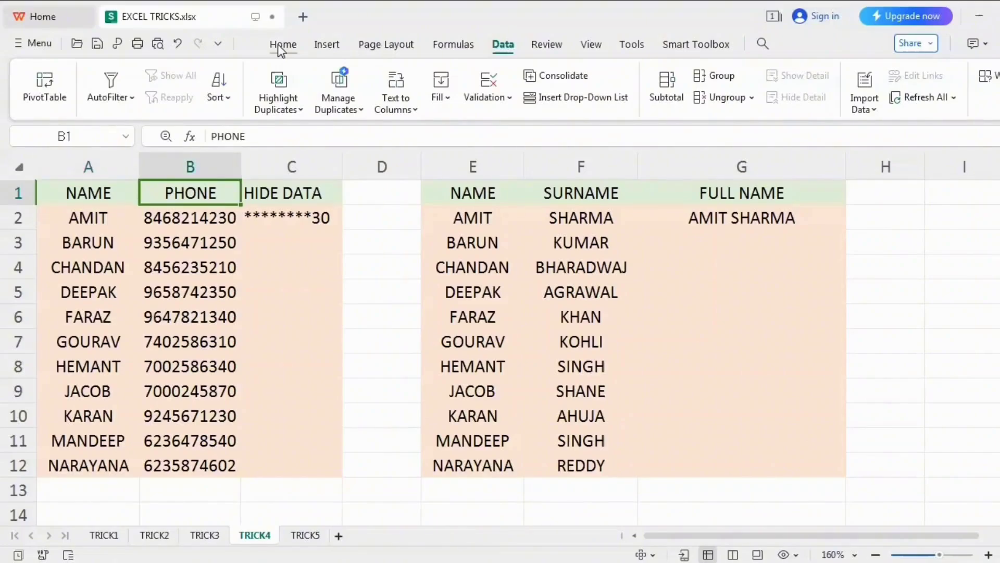
pyautogui.press('Down')
pyautogui.press('Left')
pyautogui.press('Left')
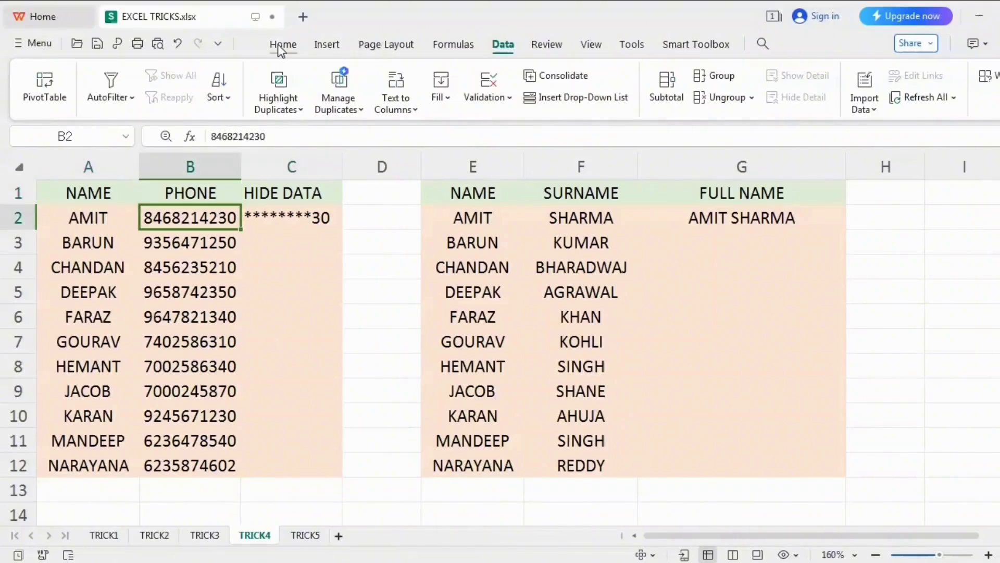
pyautogui.press('Right')
pyautogui.press('Right')
pyautogui.press('Up')
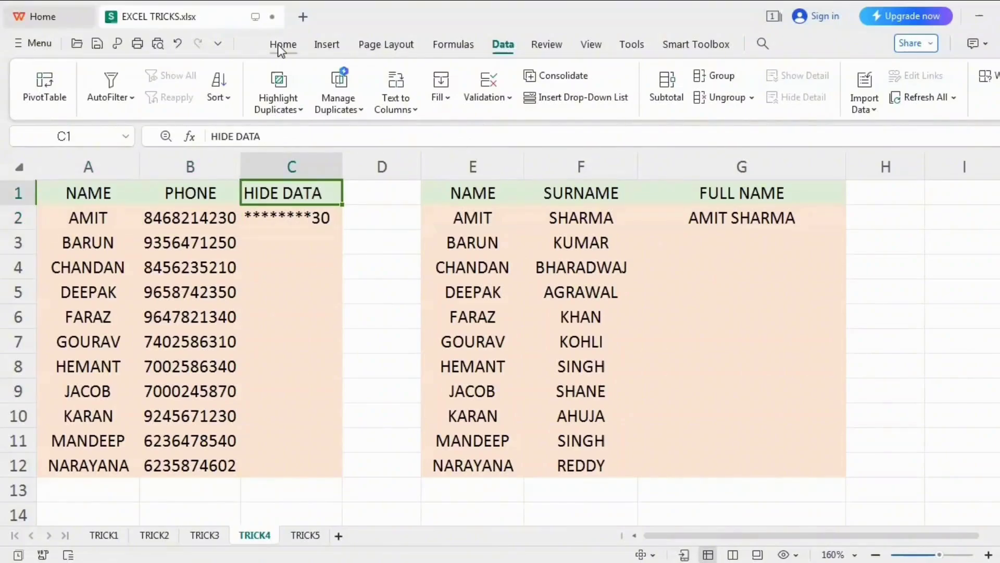
pyautogui.press('Down')
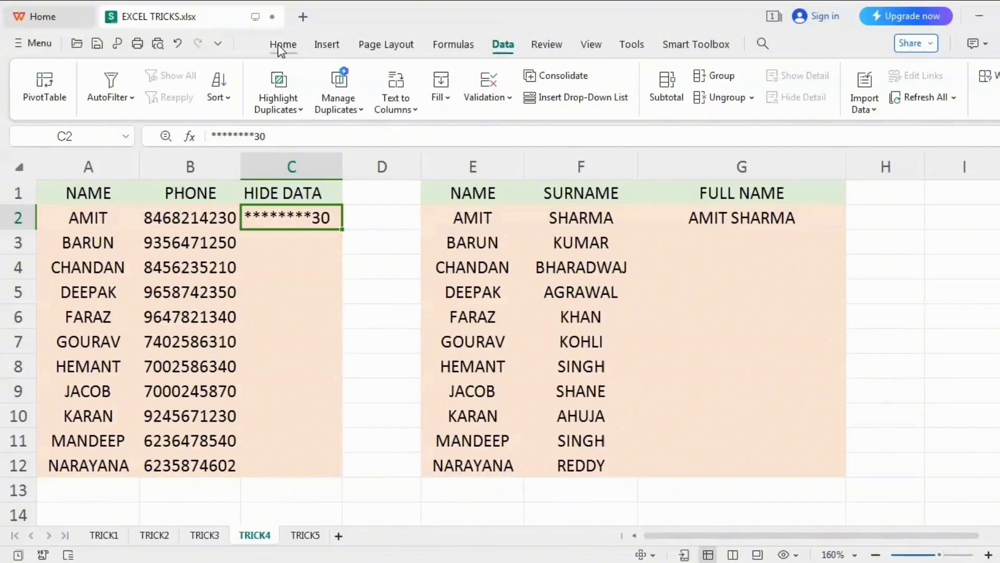
pyautogui.press('Left')
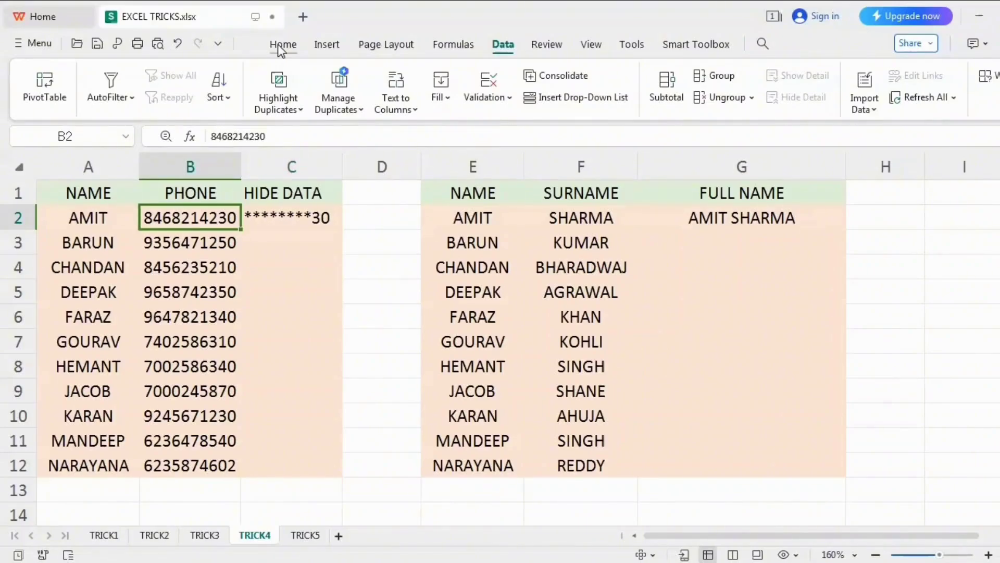
pyautogui.press('Right')
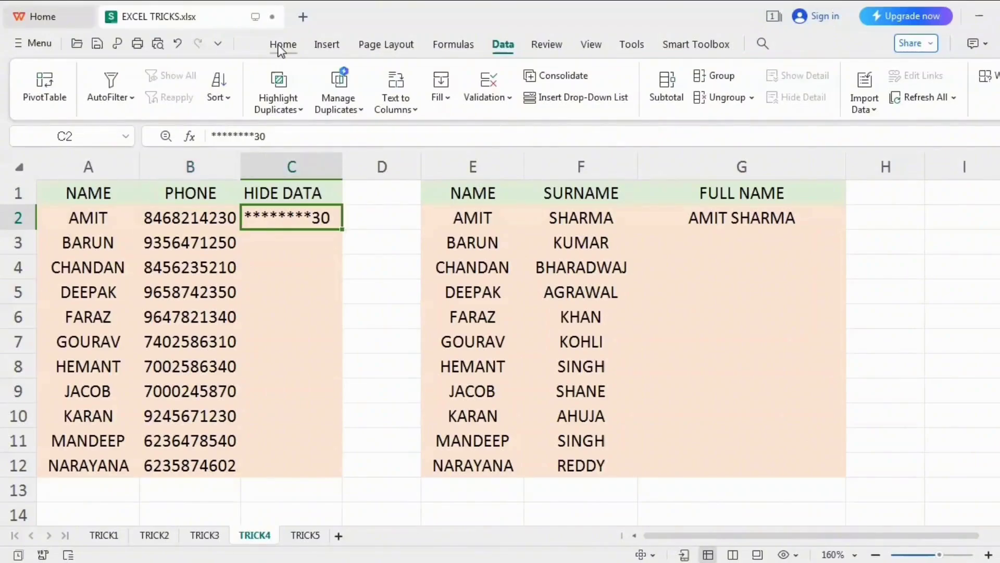
# Step: Try masking the second phone number by hand as ********50 in C3, and clear the cell again
pyautogui.press('Return')
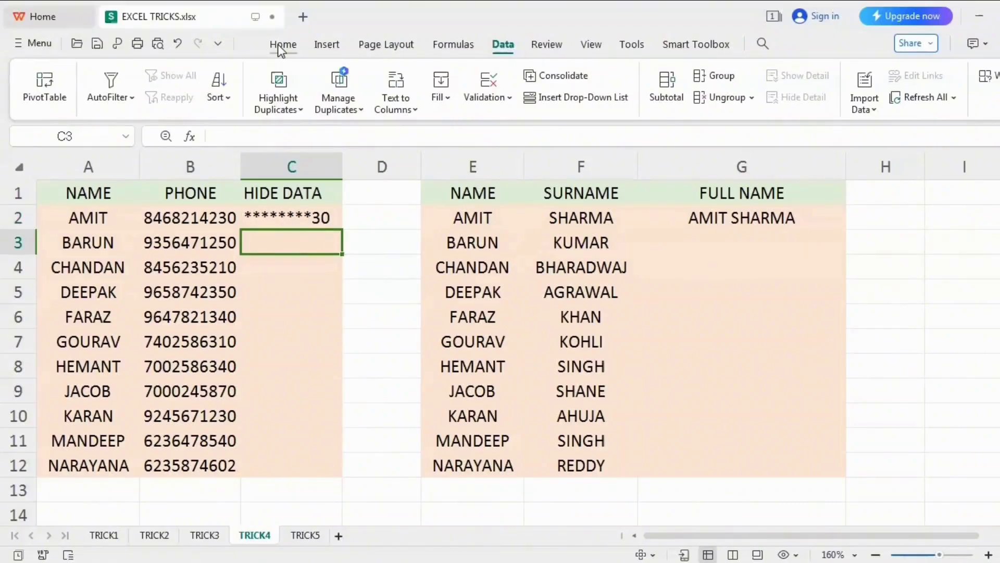
pyautogui.write('****')
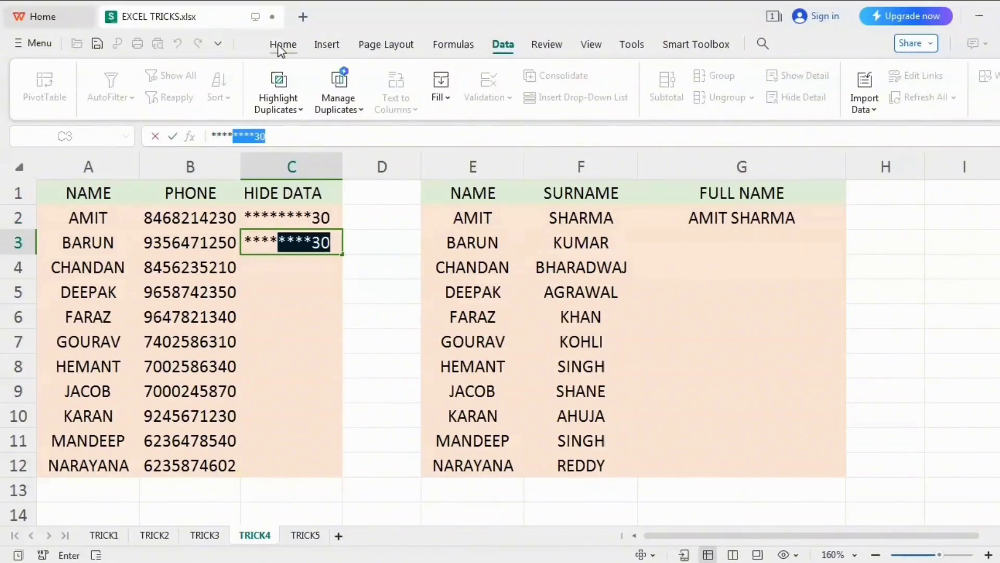
pyautogui.write('****')
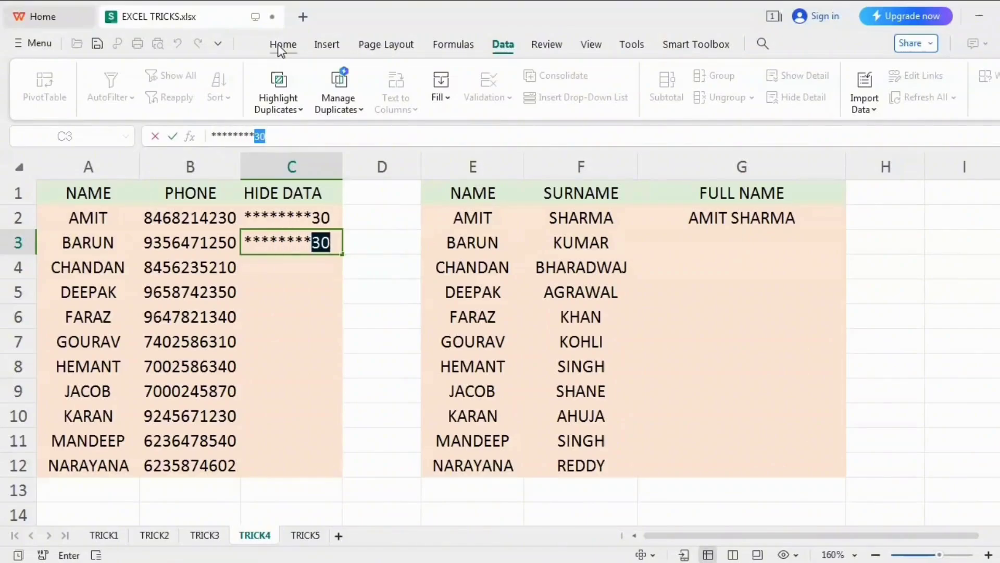
pyautogui.write('50')
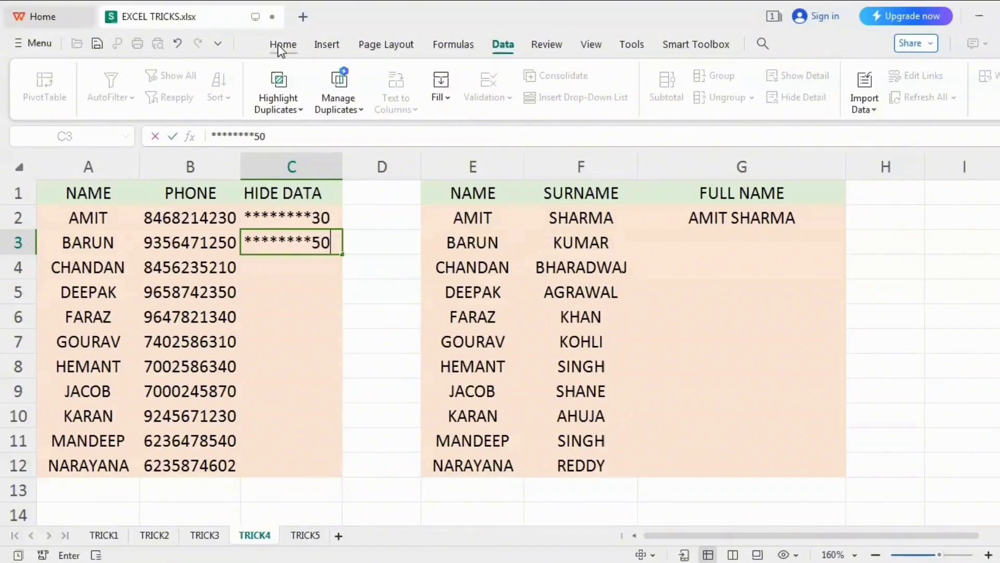
pyautogui.press('Return')
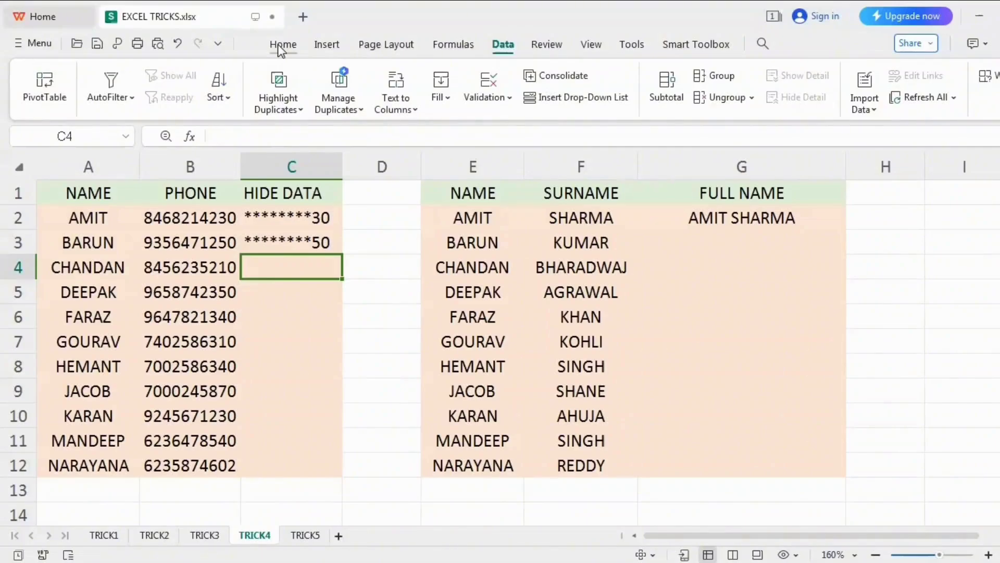
pyautogui.press('Up')
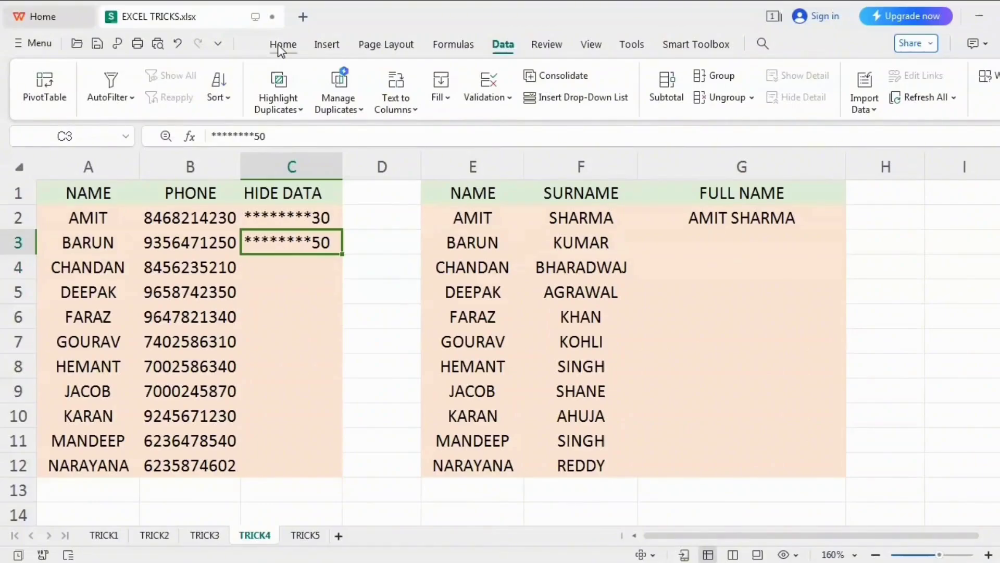
pyautogui.press('Delete')
# Step: Flash Fill the HIDE DATA column from C3 to C12, following the masked sample in C2
pyautogui.press('Up')
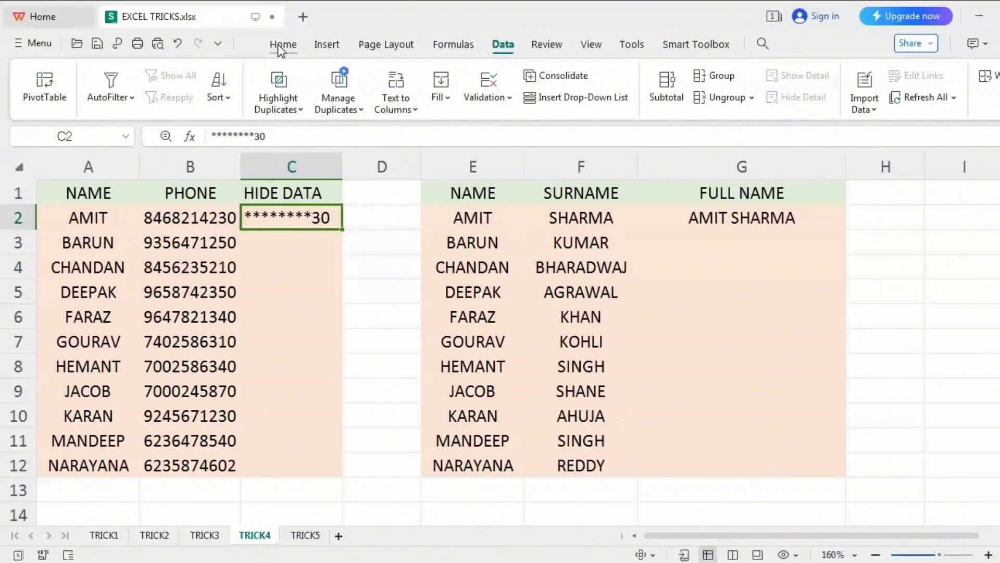
pyautogui.press('Down')
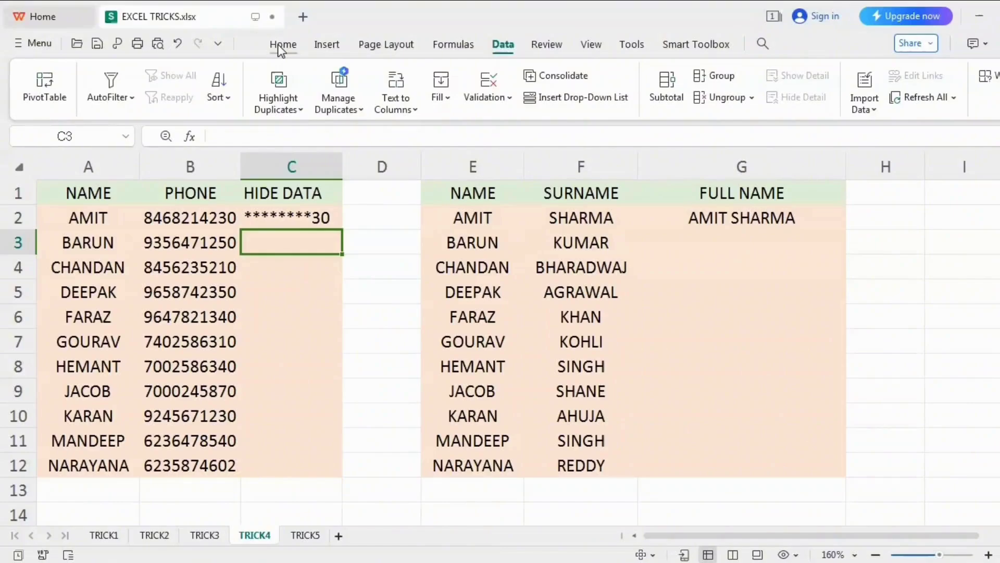
pyautogui.hotkey('ctrl', 'e')
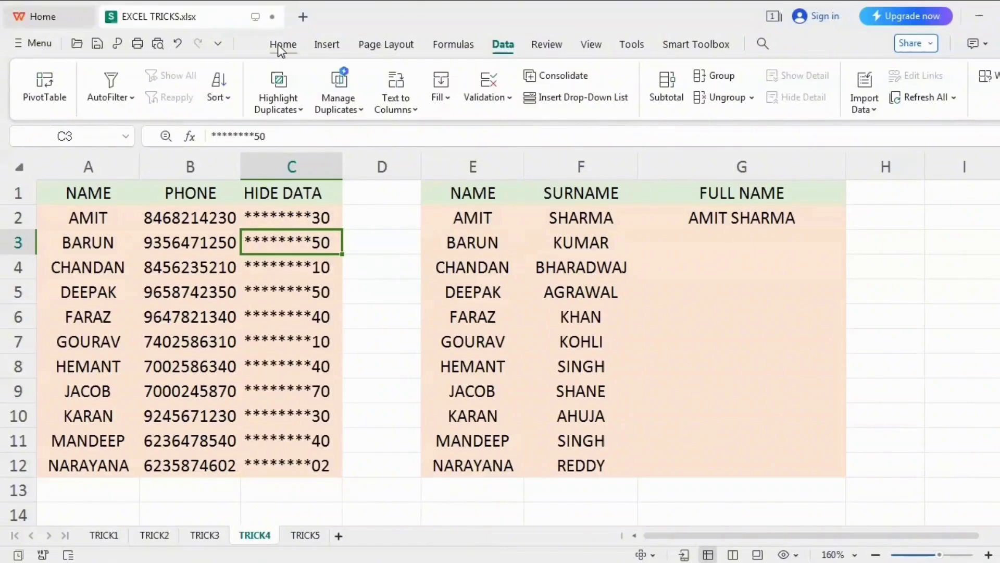
# Step: Check the masked entries in the HIDE DATA column against the phone numbers, down to row 12
pyautogui.press('Down')
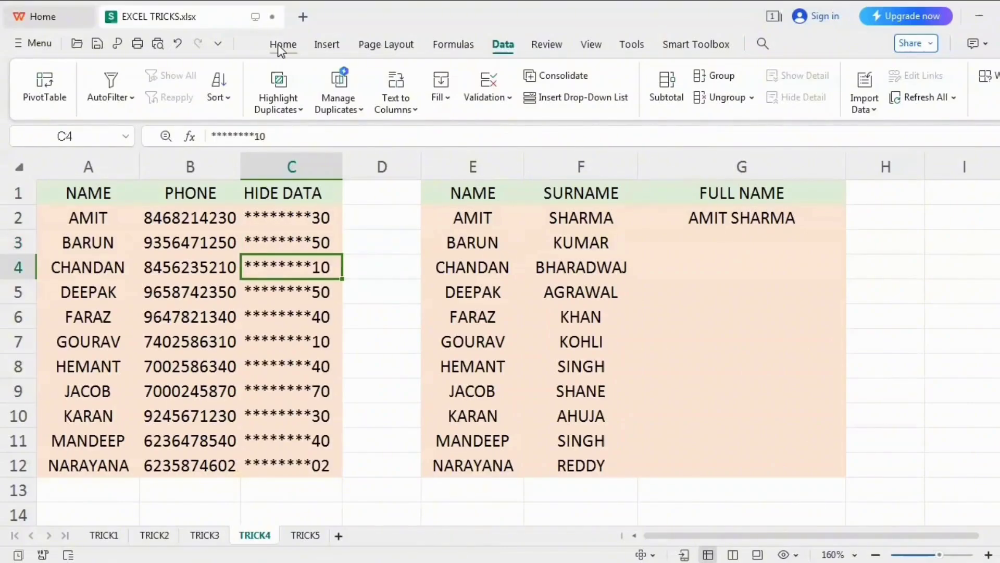
pyautogui.press('Down')
pyautogui.press('Down')
pyautogui.press('Down')
pyautogui.press('Down')
pyautogui.press('Down')
pyautogui.press('Down')
pyautogui.press('Down')
pyautogui.press('Down')
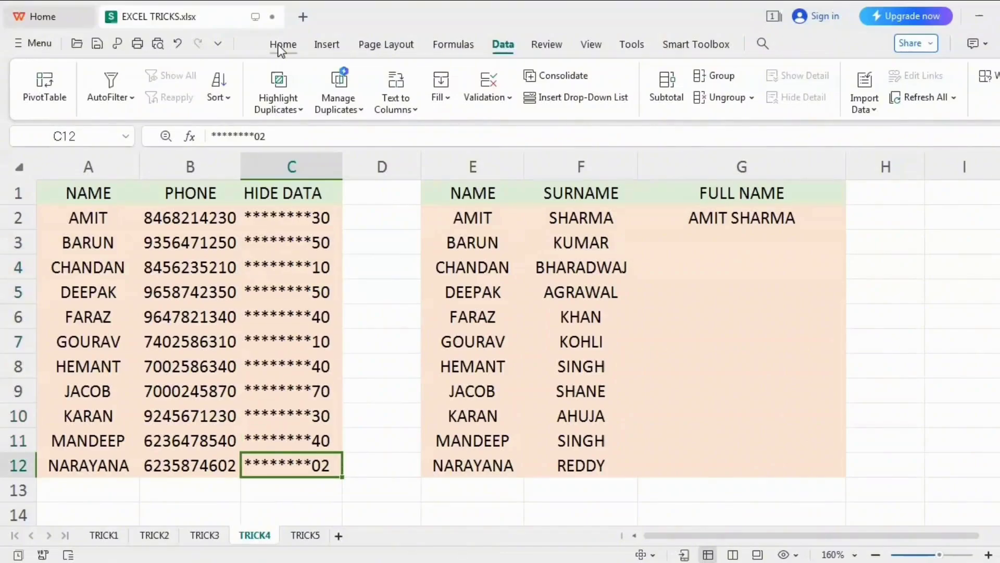
pyautogui.press('Left')
pyautogui.press('Right')
pyautogui.press('Left')
pyautogui.press('Up')
pyautogui.press('Right')
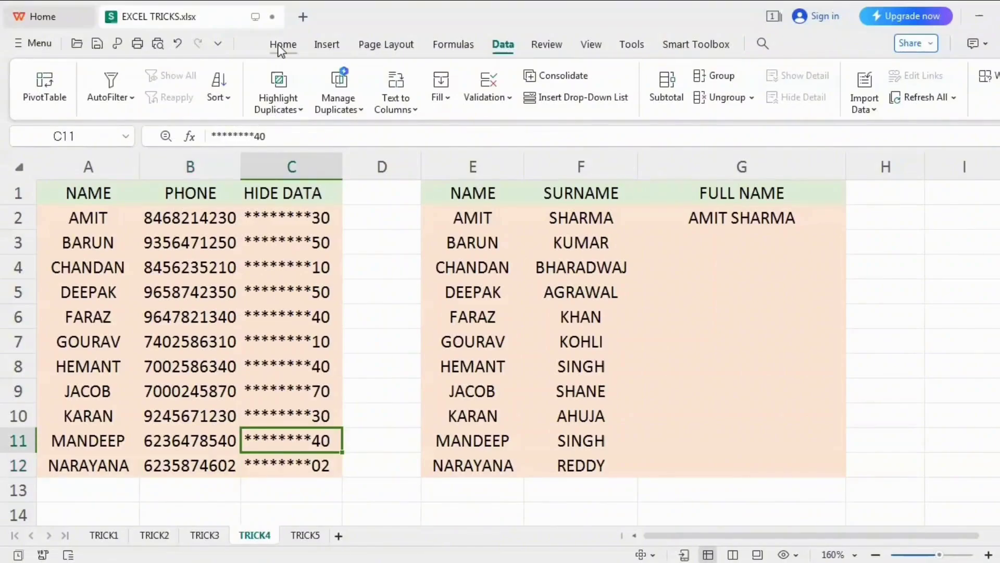
pyautogui.press('Left')
pyautogui.press('Up')
pyautogui.press('Up')
pyautogui.press('Up')
pyautogui.press('Up')
pyautogui.press('Up')
pyautogui.press('Up')
pyautogui.press('Up')
pyautogui.press('Up')
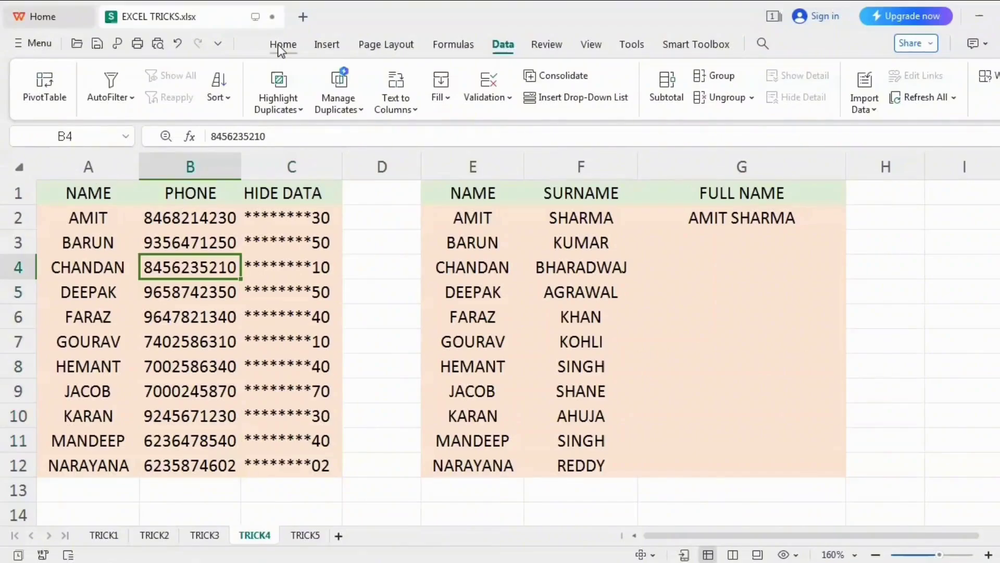
pyautogui.press('Right')
pyautogui.press('Down')
pyautogui.press('Down')
pyautogui.press('Down')
pyautogui.press('Down')
pyautogui.press('Down')
pyautogui.press('Down')
pyautogui.press('Down')
pyautogui.press('Down')
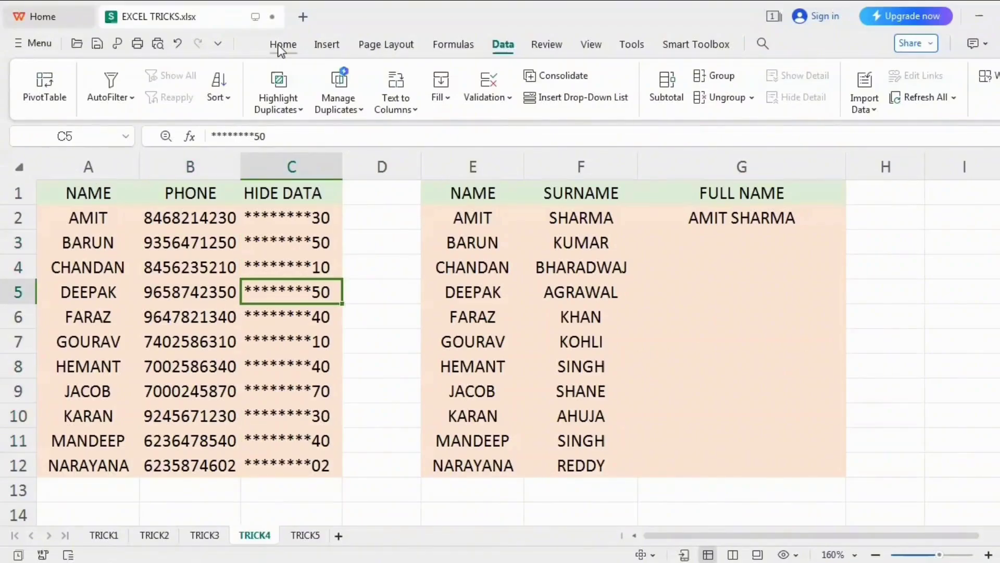
pyautogui.press('Down')
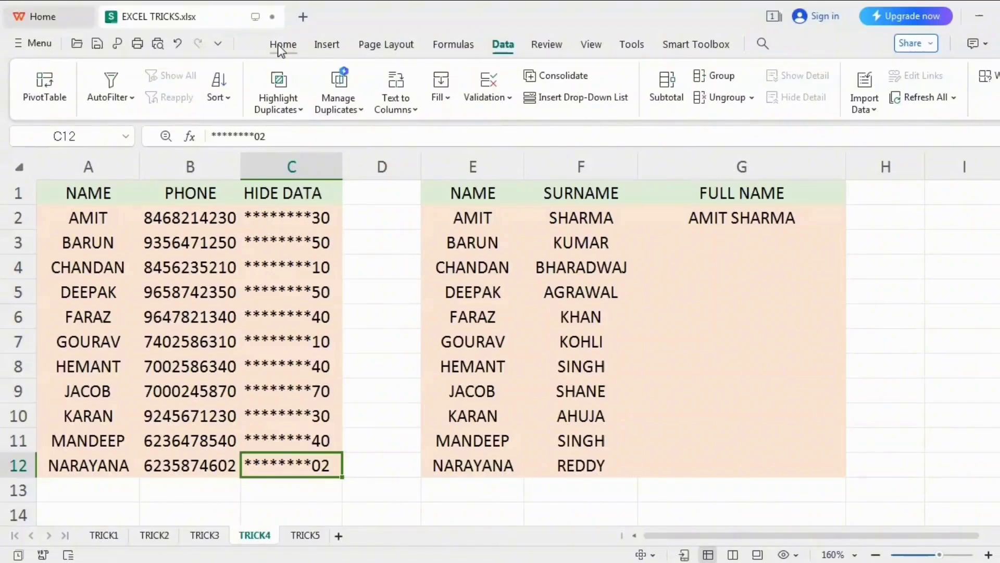
pyautogui.press('Up')
pyautogui.press('Up')
pyautogui.press('Up')
pyautogui.press('Up')
pyautogui.press('Up')
pyautogui.press('Up')
pyautogui.press('Up')
pyautogui.press('Up')
pyautogui.press('Up')
pyautogui.press('Up')
pyautogui.press('Up')
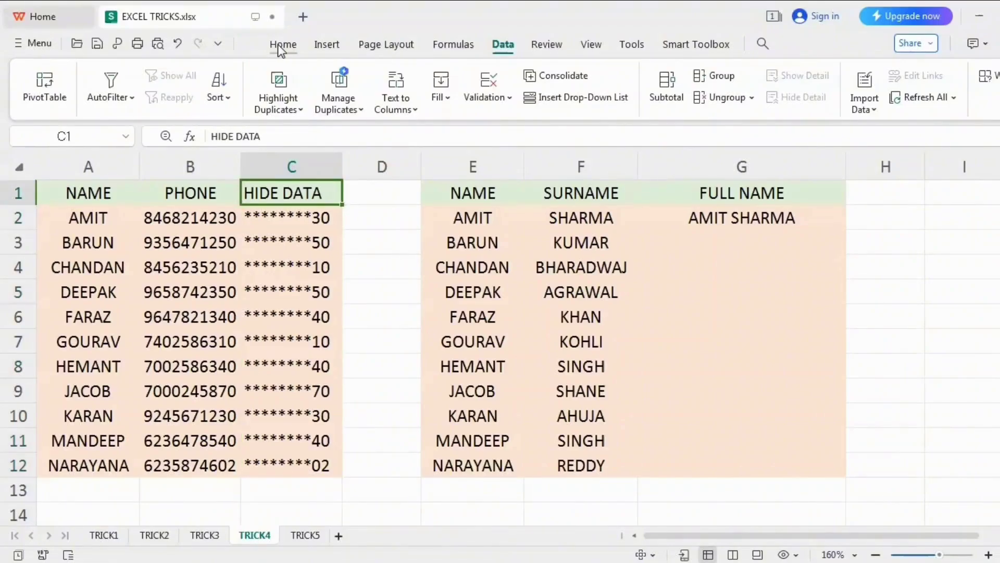
# Step: Flash Fill the FULL NAME column from G3 to G12, following the name-then-surname sample in G2
pyautogui.press('Right')
pyautogui.press('Right')
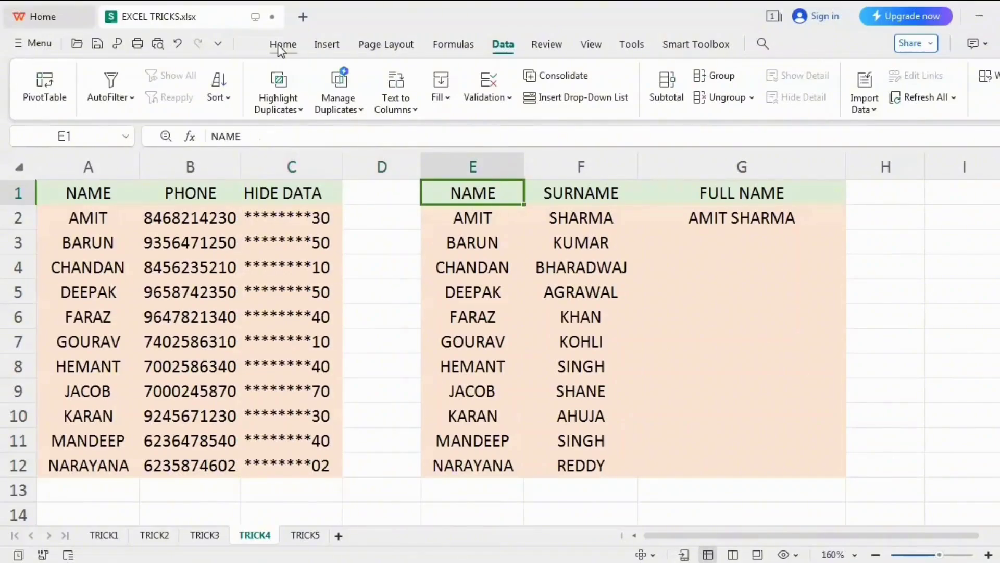
pyautogui.press('Down')
pyautogui.press('Right')
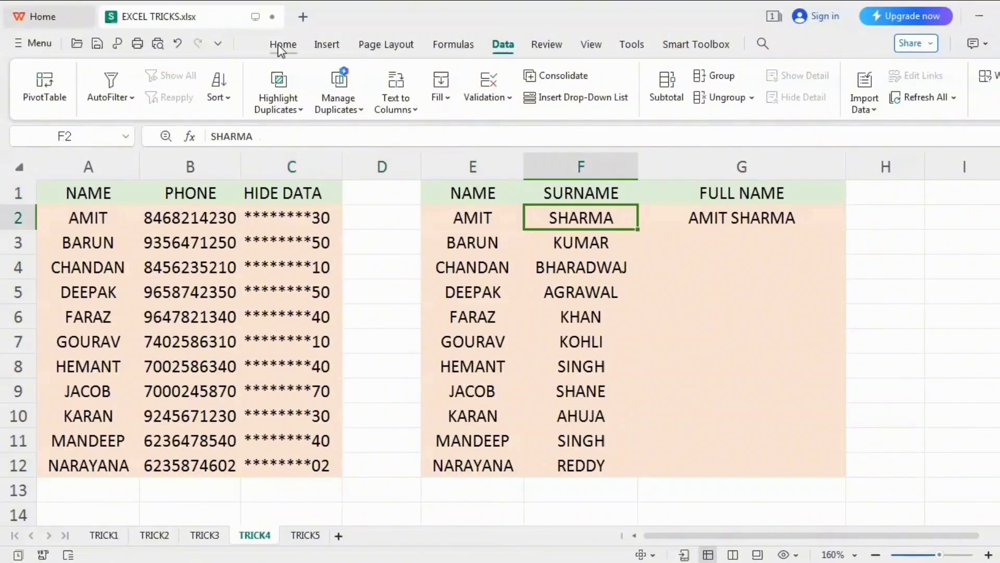
pyautogui.press('Left')
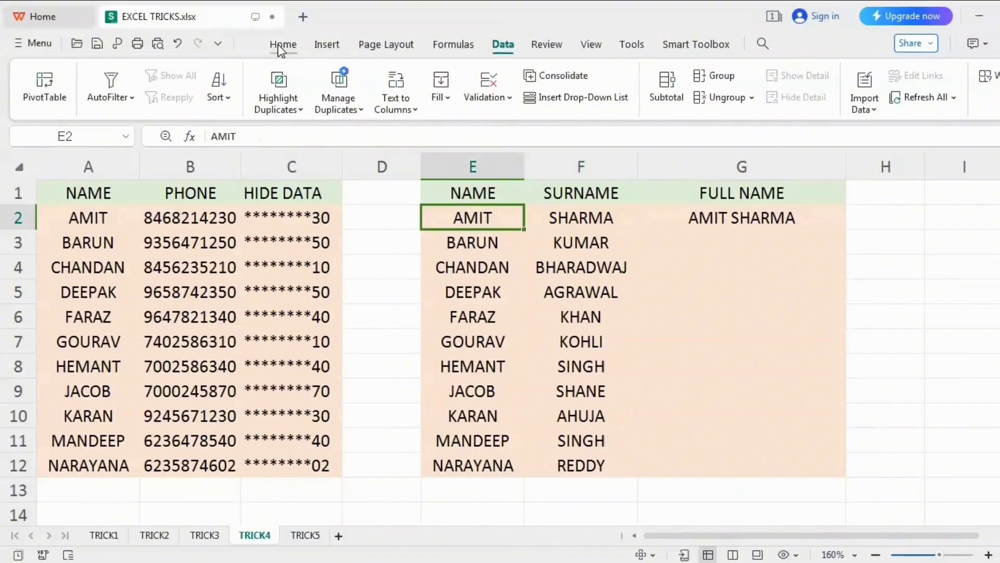
pyautogui.press('Right')
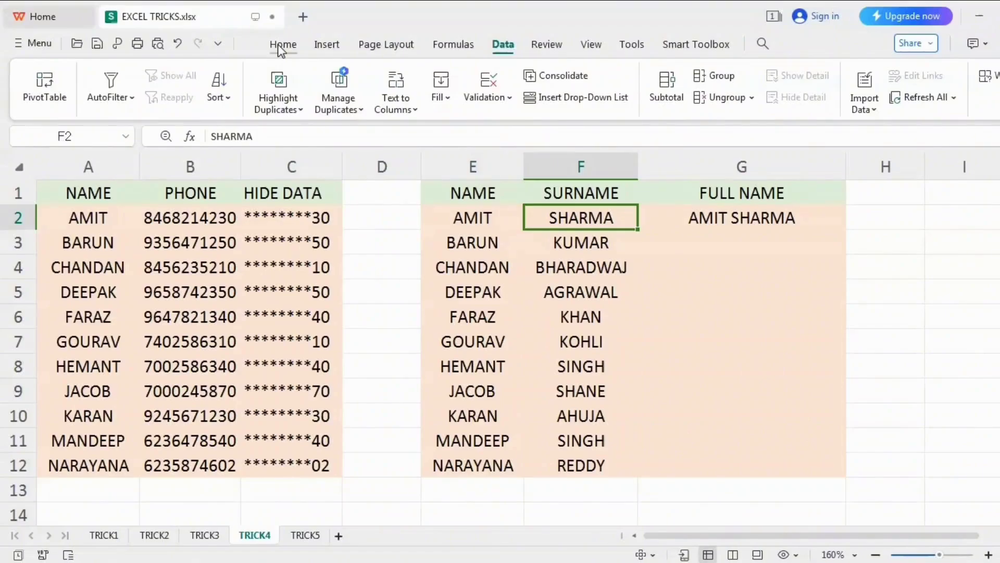
pyautogui.press('Right')
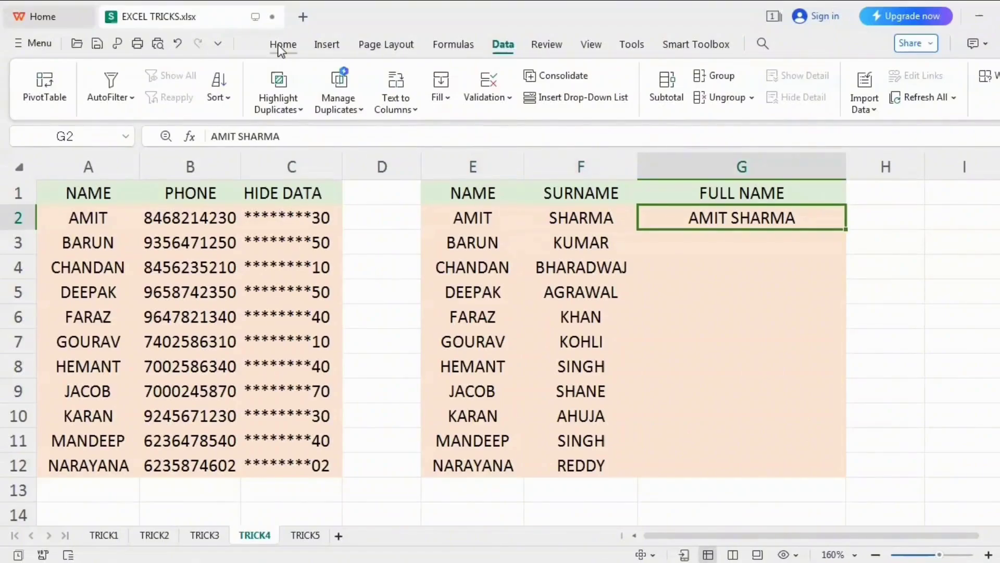
pyautogui.press('Up')
pyautogui.press('Down')
pyautogui.press('Down')
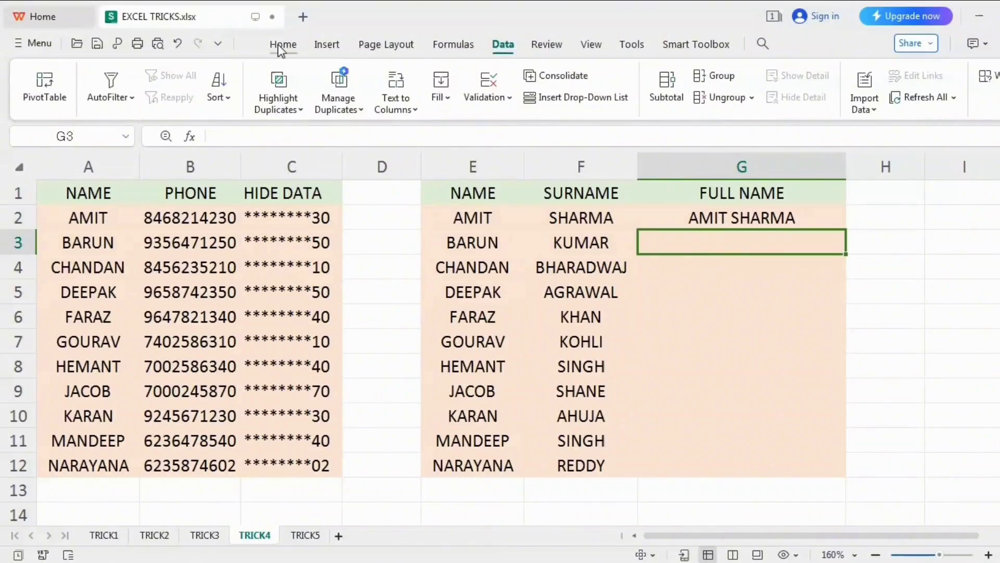
pyautogui.hotkey('ctrl', 'e')
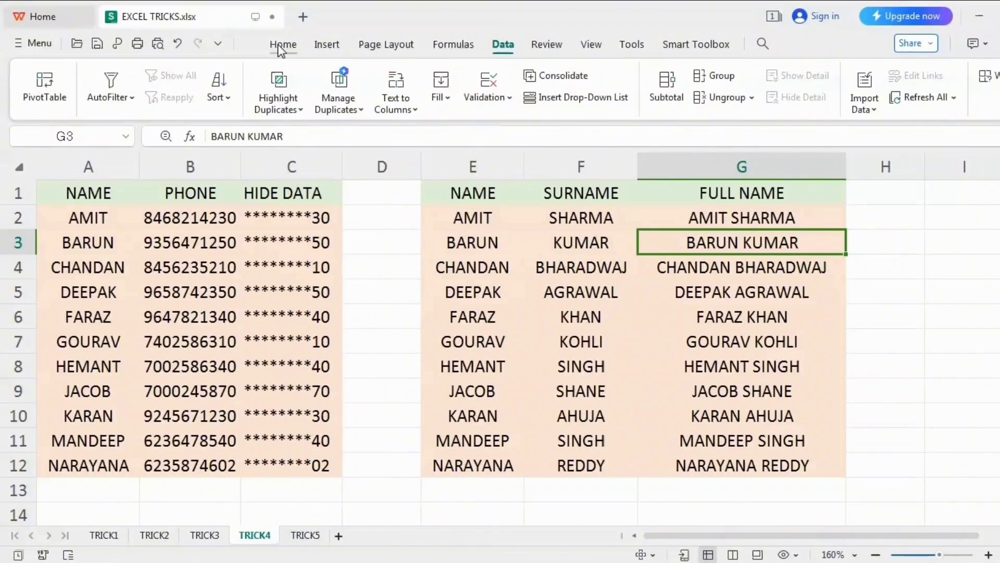
# Step: Check the filled FULL NAME entries against the NAME and SURNAME columns
pyautogui.press('Left')
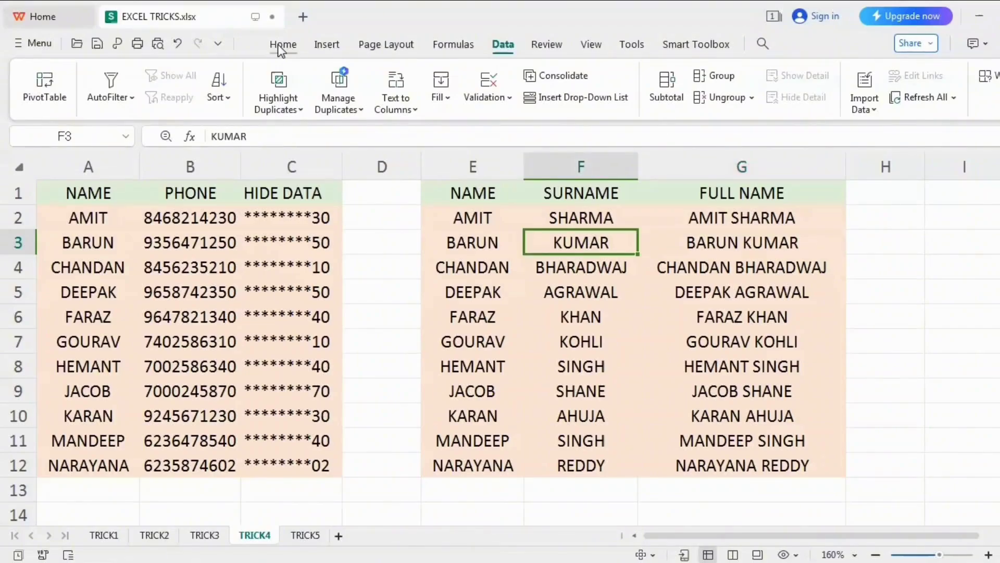
pyautogui.press('Right')
pyautogui.press('Down')
pyautogui.press('Down')
pyautogui.press('Down')
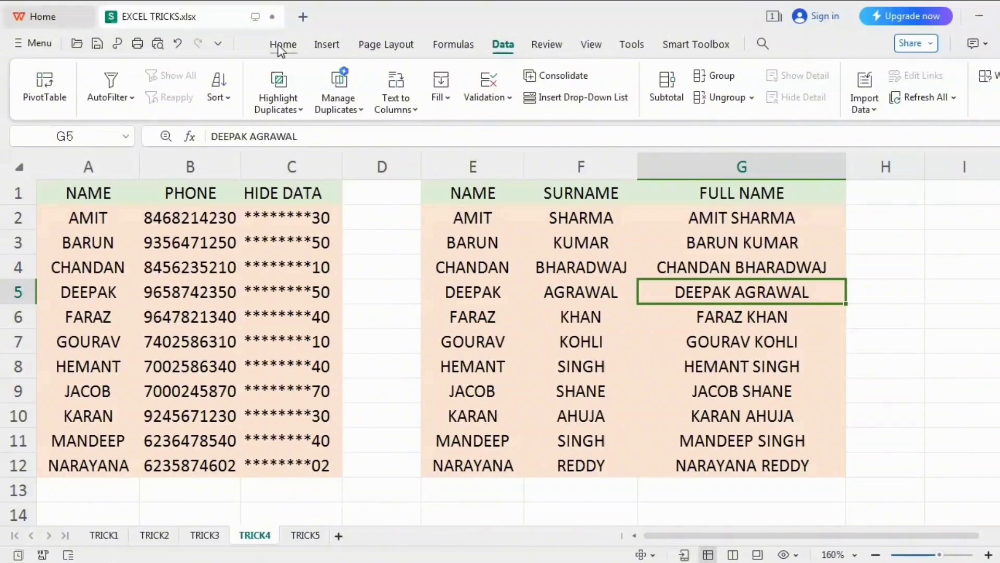
pyautogui.press('Down')
pyautogui.press('Down')
pyautogui.press('Down')
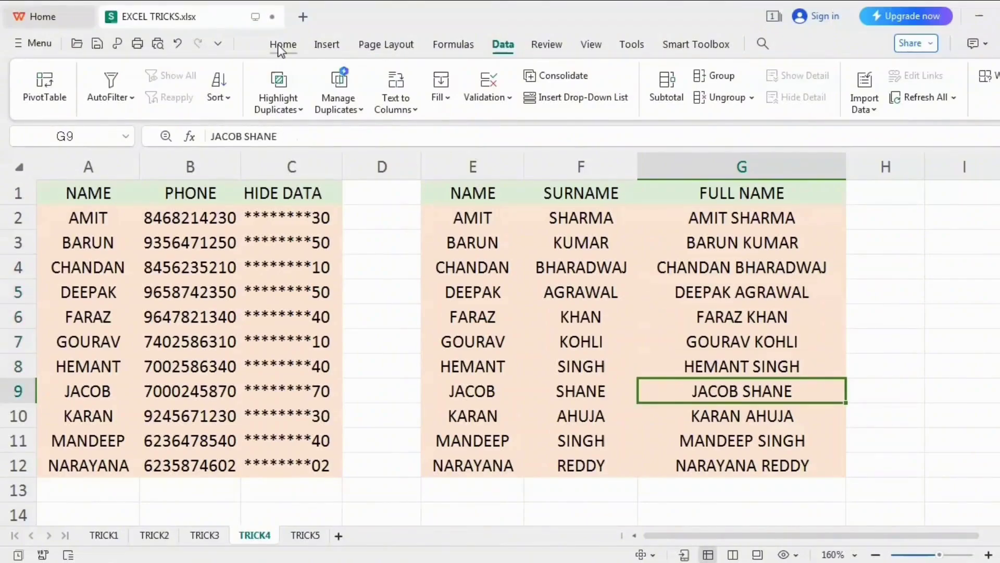
# Step: Clear all FULL NAME entries in G2:G12, including the sample in the first row
pyautogui.press('Up')
pyautogui.hotkey('ctrl', 'Up')
pyautogui.press('Down')
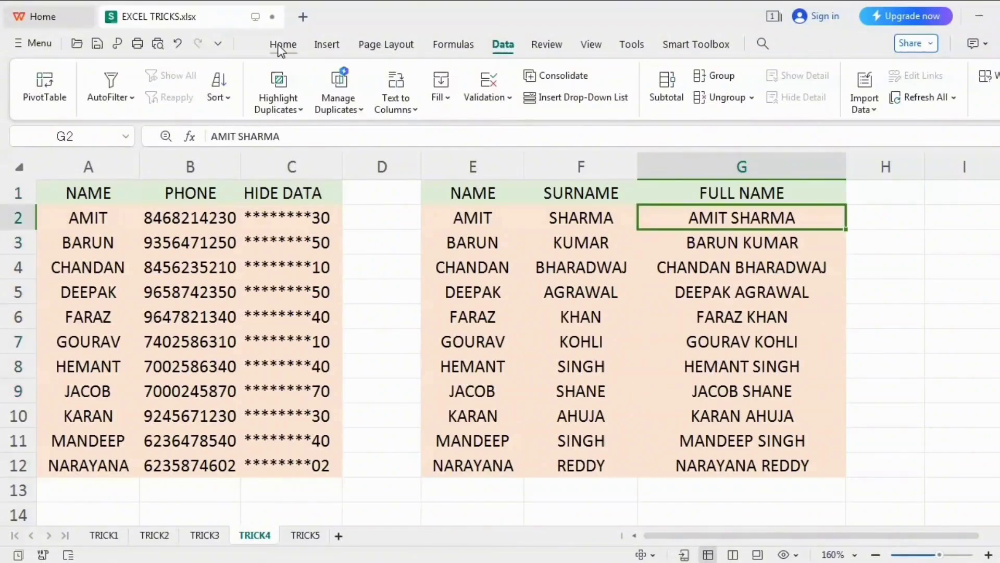
pyautogui.press('Down')
pyautogui.press('Up')
pyautogui.hotkey('shift', 'Down')
pyautogui.hotkey('ctrl', 'shift', 'Down')
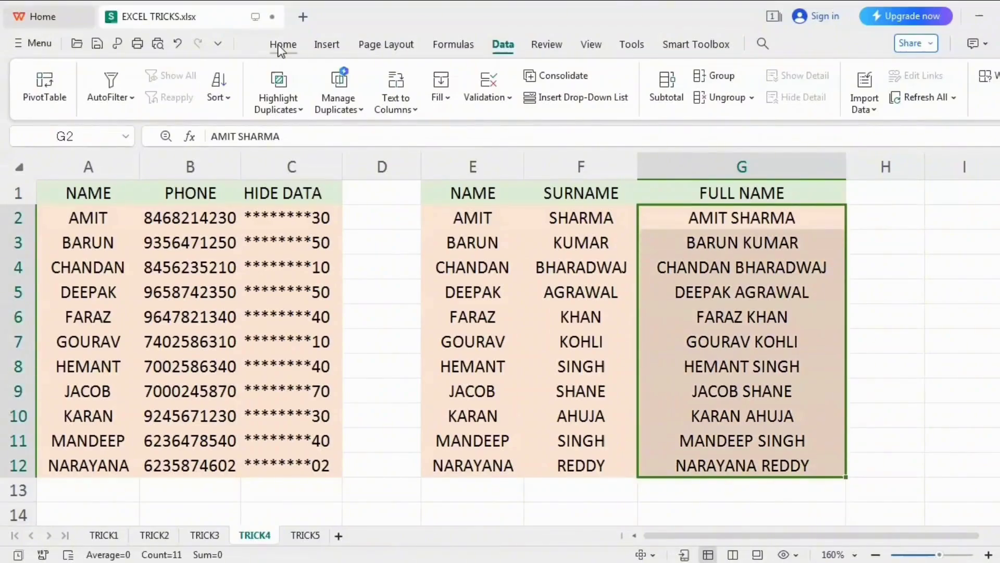
pyautogui.press('Delete')
pyautogui.press('Down')
pyautogui.press('Up')
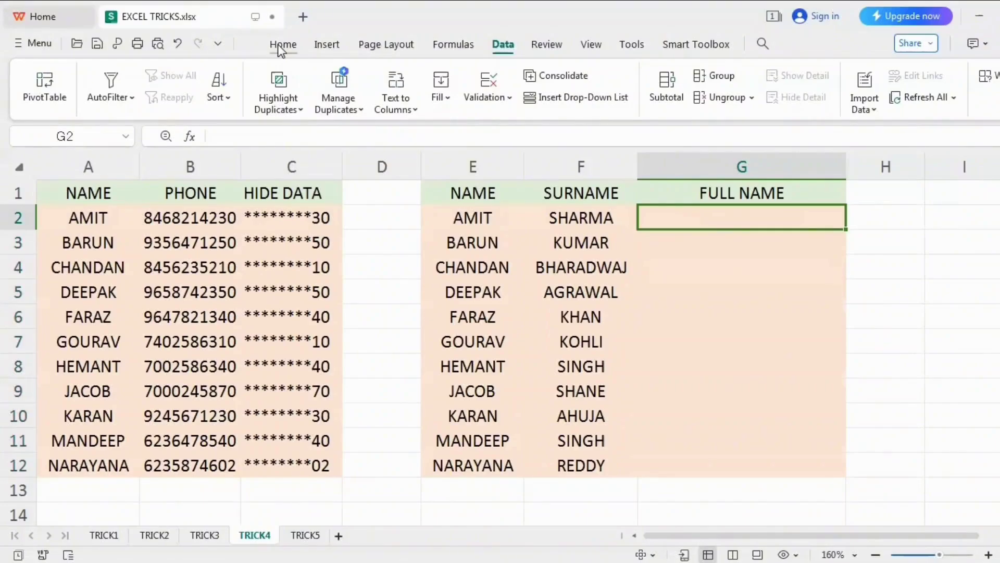
# Step: Enter row 2's surname followed by its first name as the sample in G2, and Flash Fill G3 to G12 from it
pyautogui.press('Left')
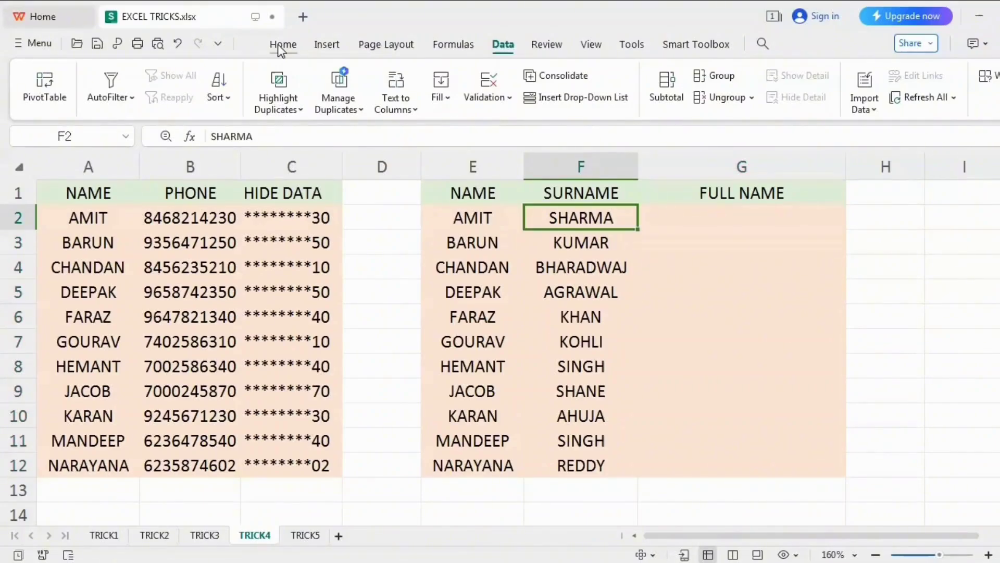
pyautogui.press('Left')
pyautogui.press('Right')
pyautogui.press('Right')
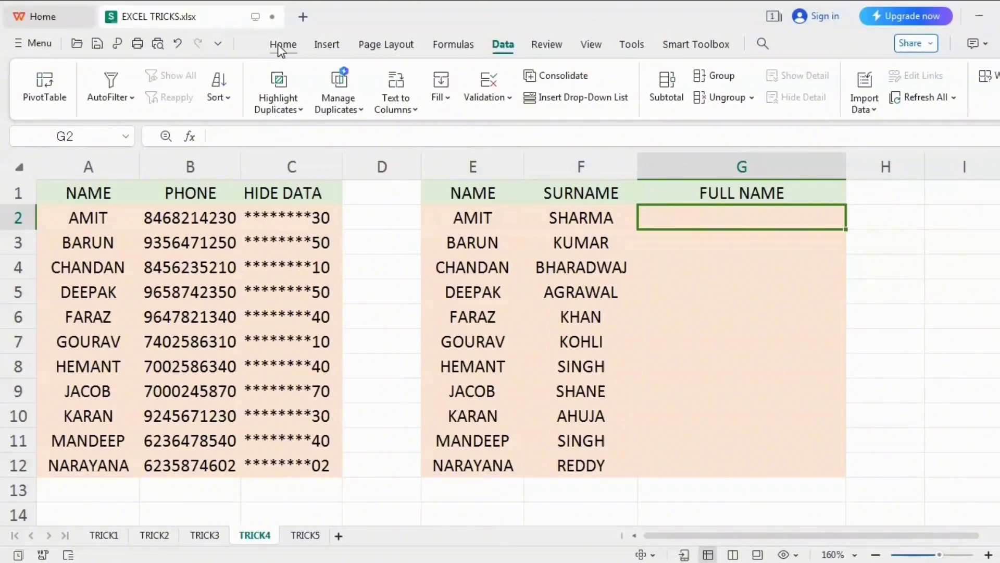
pyautogui.write('SHA')
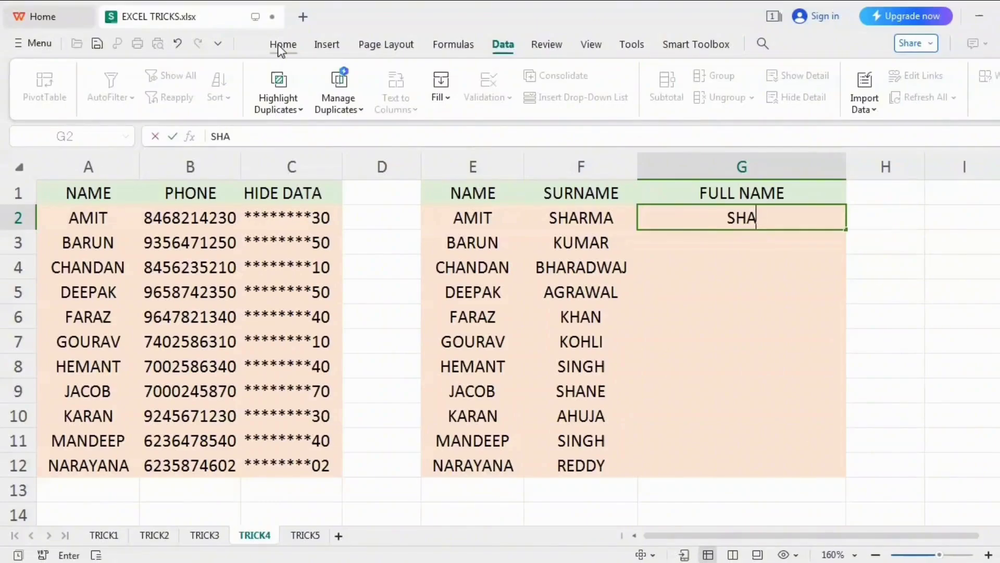
pyautogui.write('RMA AMIT')
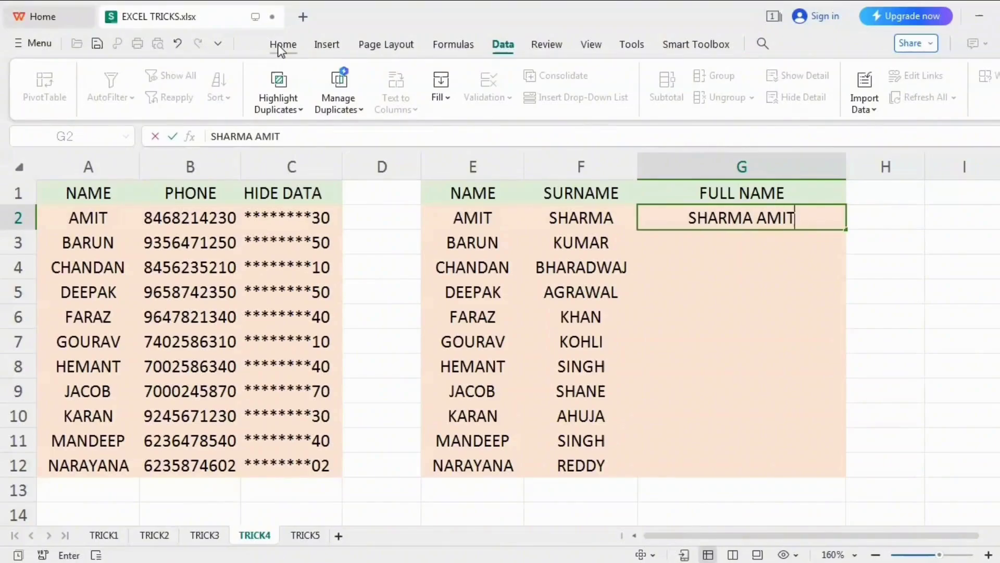
pyautogui.press('Return')
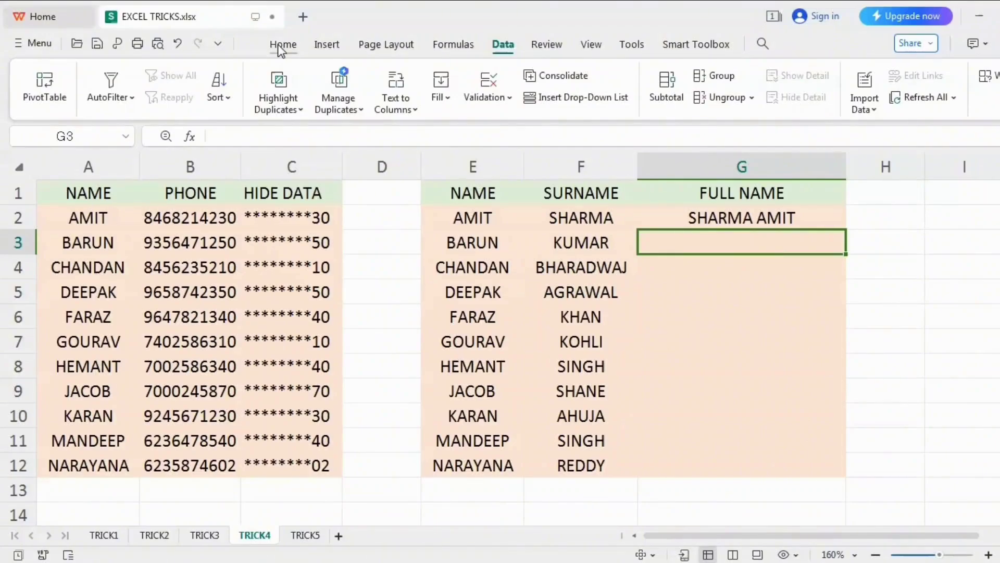
pyautogui.hotkey('ctrl', 'e')
pyautogui.press('Down')
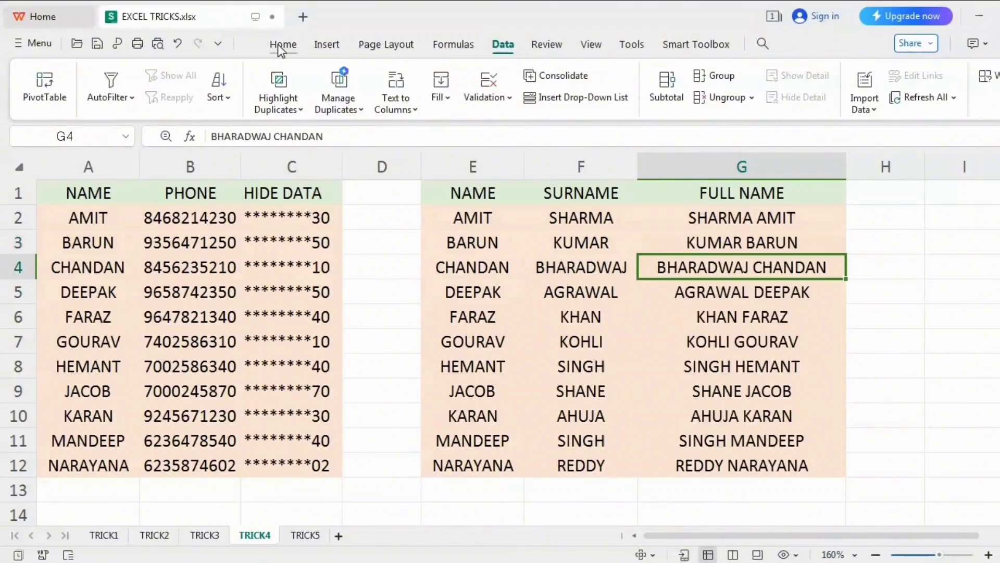
# Step: Review the surname-first entries in the FULL NAME column through row 12, comparing them with the SURNAME column
pyautogui.press('Up')
pyautogui.press('Left')
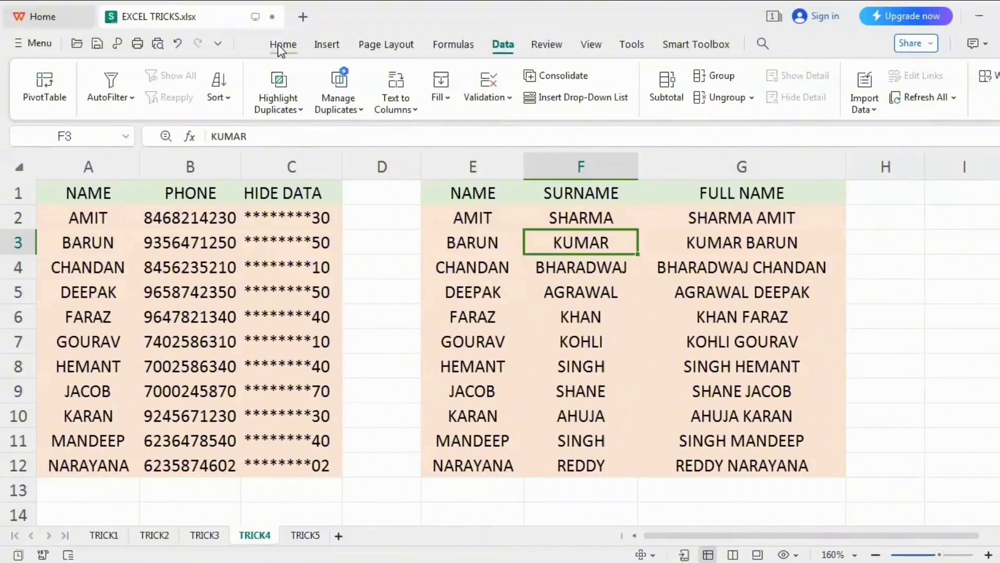
pyautogui.press('Right')
pyautogui.press('Down')
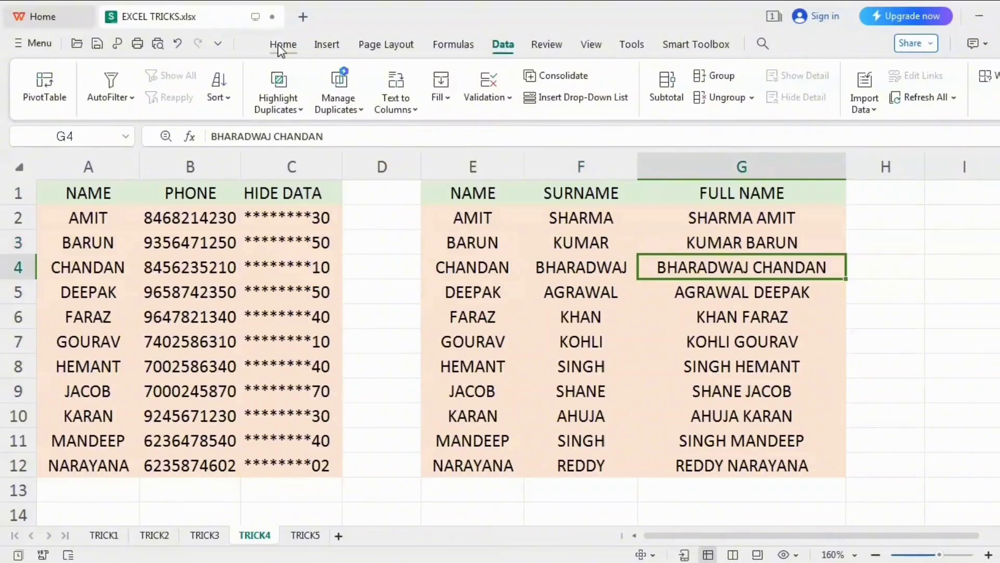
pyautogui.press('Down')
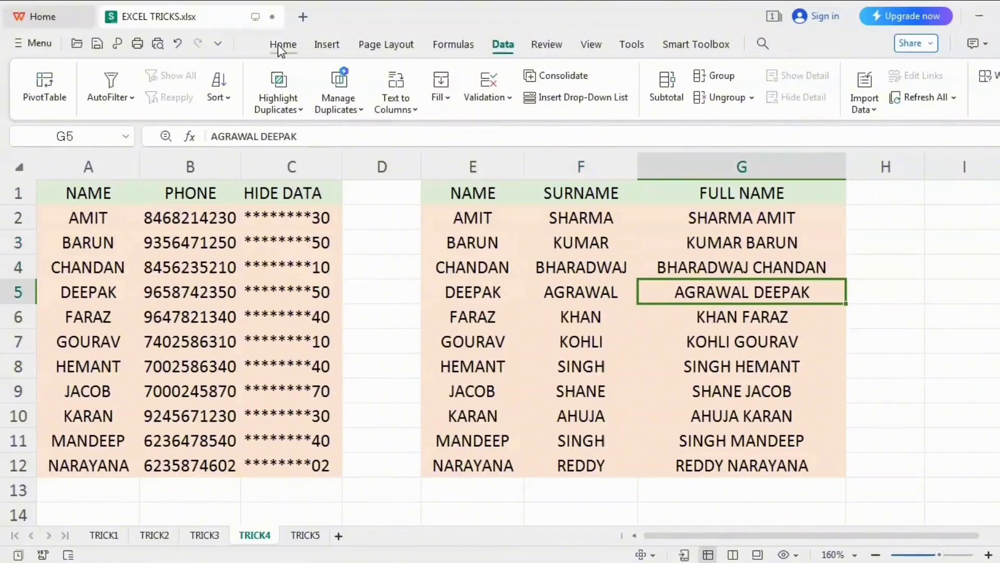
pyautogui.press('Down')
pyautogui.press('Down')
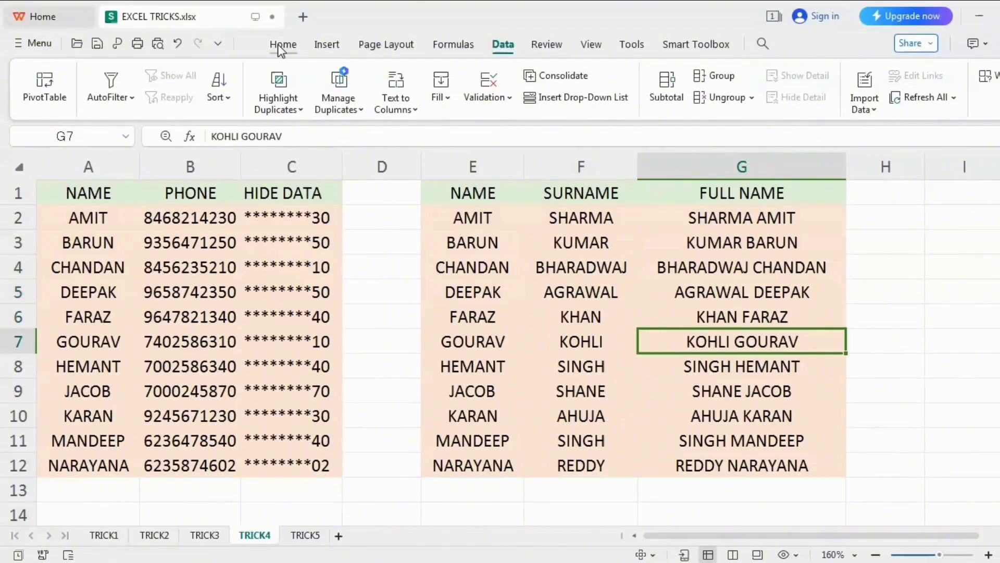
pyautogui.press('Down')
pyautogui.press('Down')
pyautogui.press('Down')
pyautogui.press('Down')
pyautogui.press('Down')
pyautogui.press('Down')
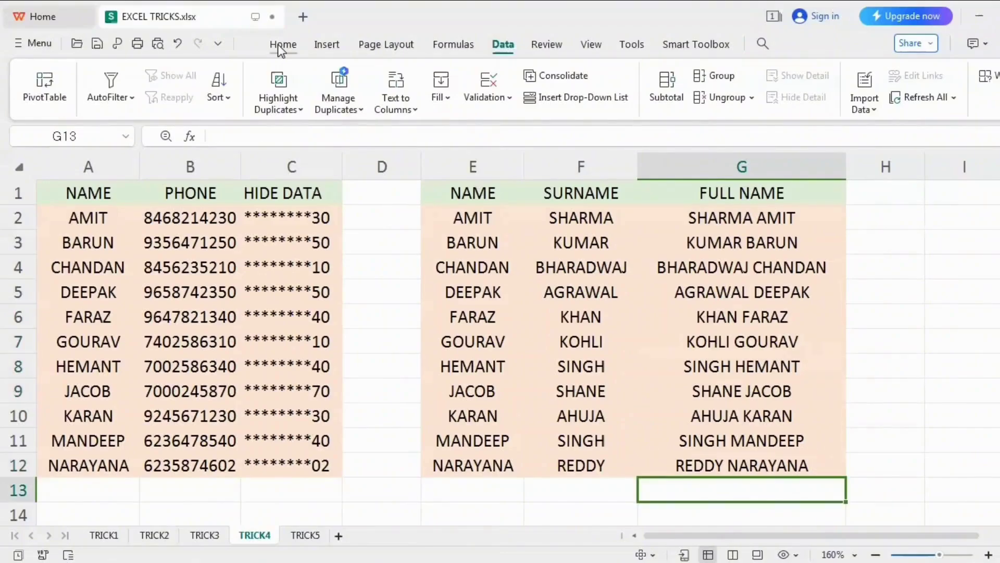
pyautogui.press('Up')
pyautogui.press('Up')
pyautogui.press('Up')
pyautogui.press('Up')
pyautogui.press('Up')
pyautogui.press('Up')
pyautogui.press('Up')
pyautogui.press('Up')
pyautogui.press('Up')
pyautogui.press('Up')
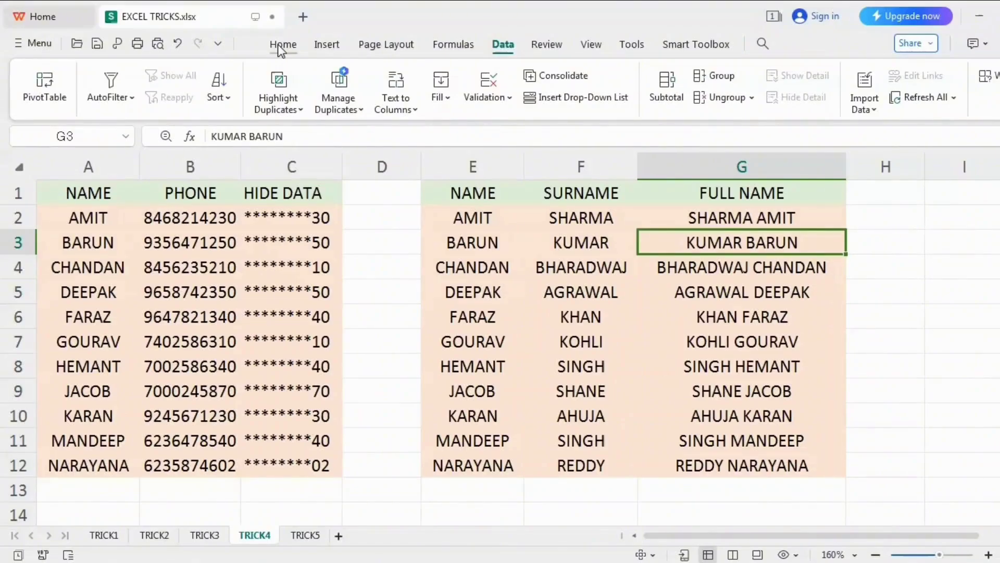
# Step: Delete the surname-first entries from G2:G12 and leave G2 selected
pyautogui.press('Up')
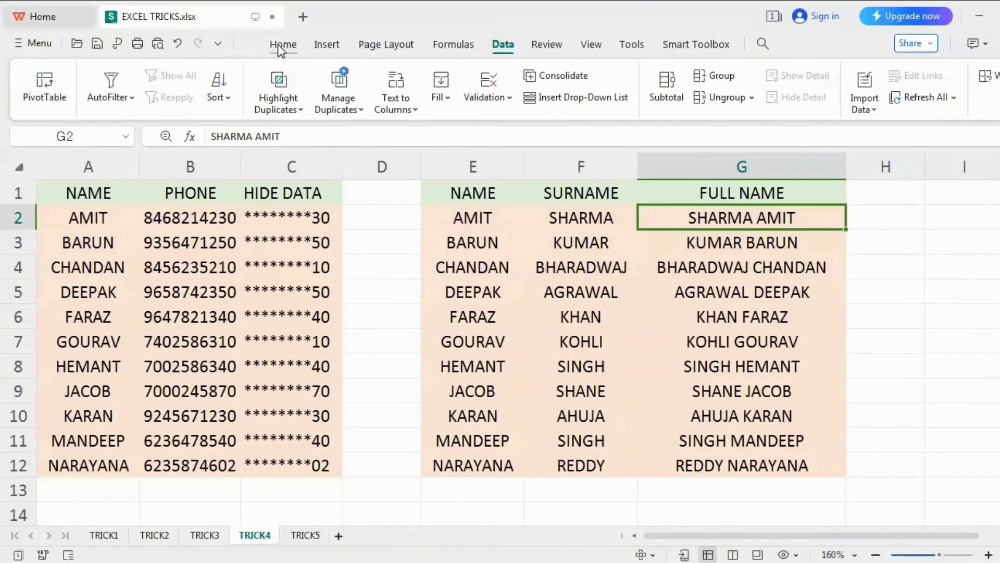
pyautogui.hotkey('shift', 'Down')
pyautogui.hotkey('shift', 'Down')
pyautogui.hotkey('shift', 'Down')
pyautogui.hotkey('shift', 'Down')
pyautogui.hotkey('shift', 'Down')
pyautogui.hotkey('shift', 'Down')
pyautogui.hotkey('shift', 'Down')
pyautogui.hotkey('shift', 'Down')
pyautogui.hotkey('shift', 'Down')
pyautogui.hotkey('shift', 'Down')
pyautogui.press('Delete')
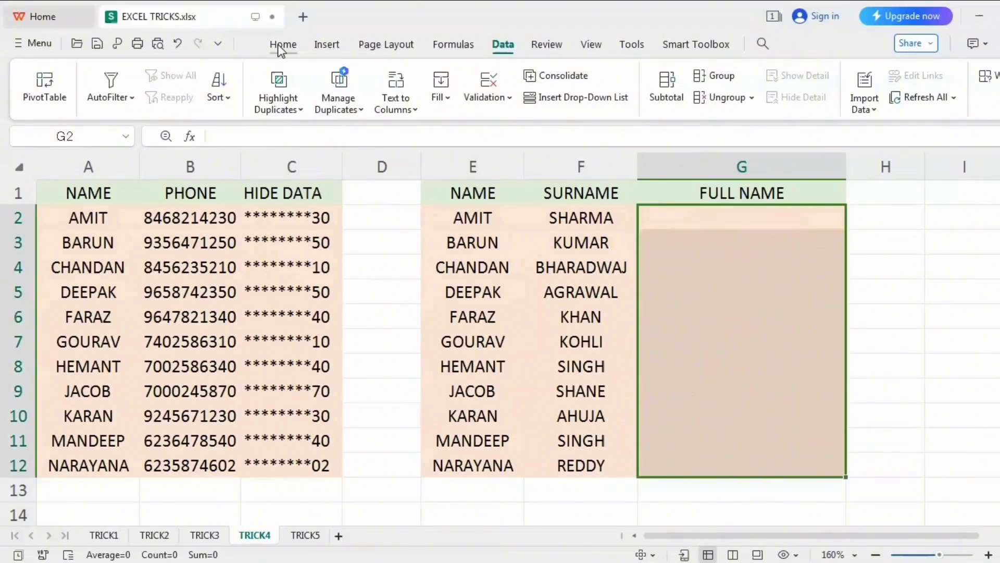
pyautogui.press('Down')
pyautogui.press('Up')
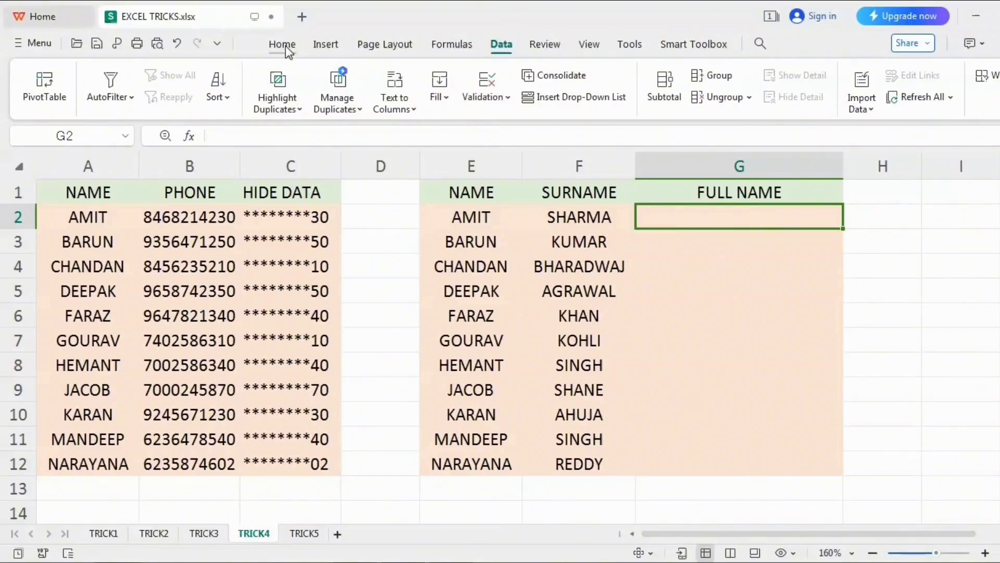
# Step: Enter row 2's first name and surname joined by a hyphen as the sample in G2, and Flash Fill G3 to G12 from it
pyautogui.write('AMIT')
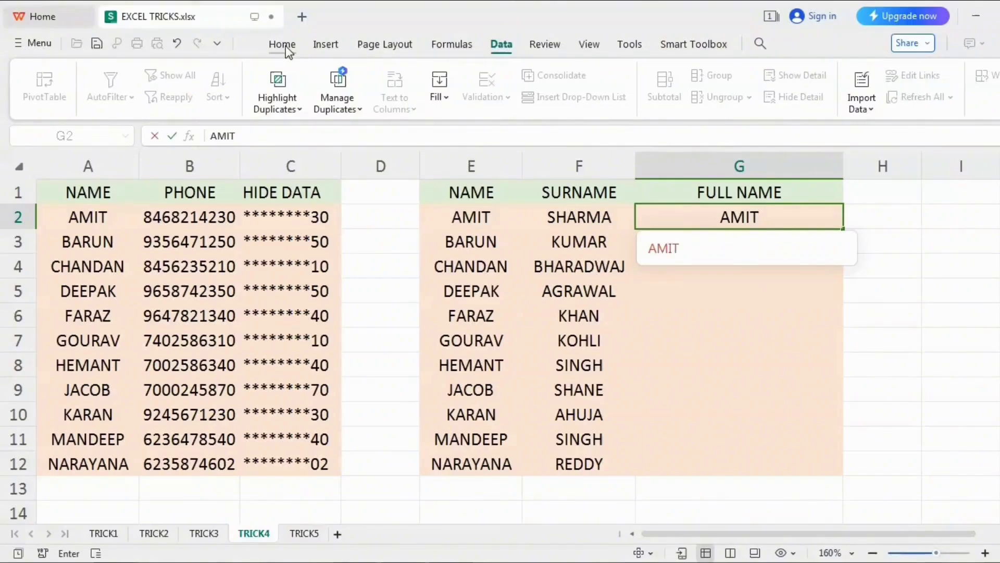
pyautogui.write('-')
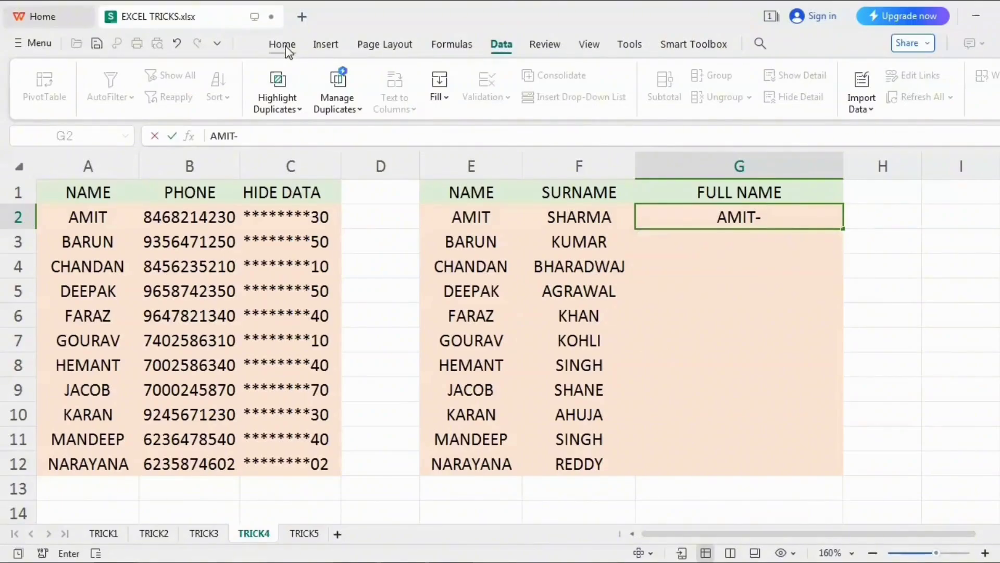
pyautogui.write('SHARMA')
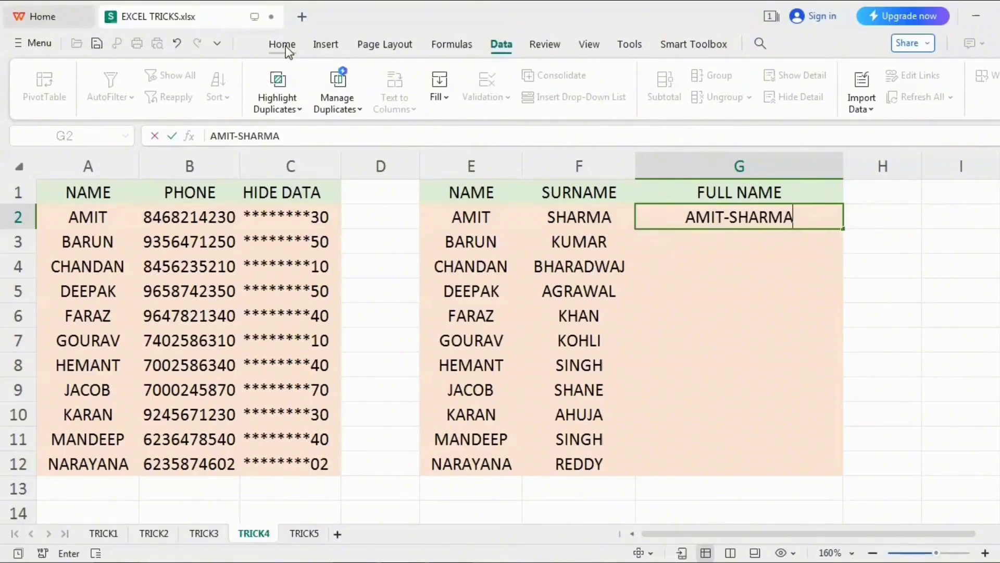
pyautogui.press('Return')
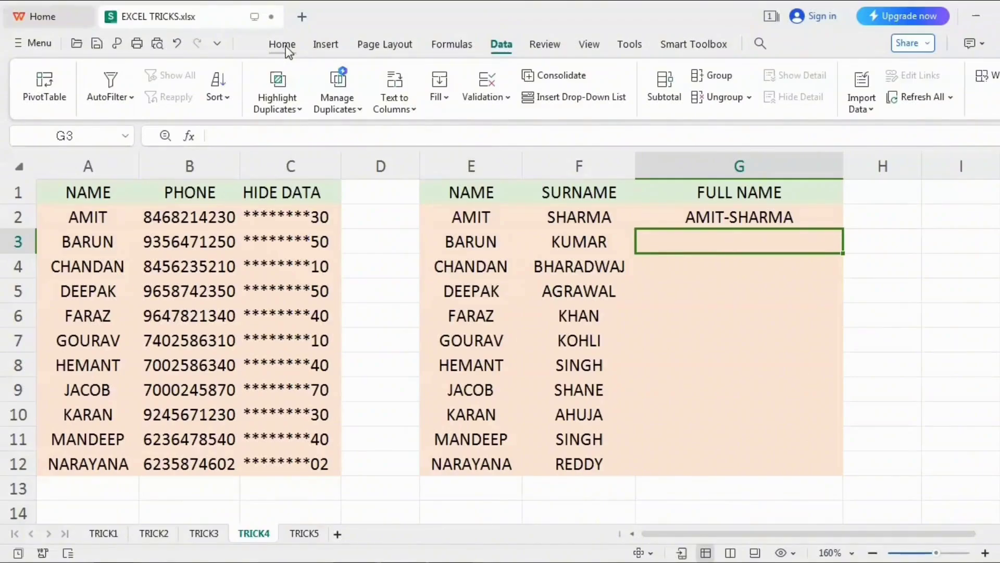
pyautogui.hotkey('ctrl', 'e')
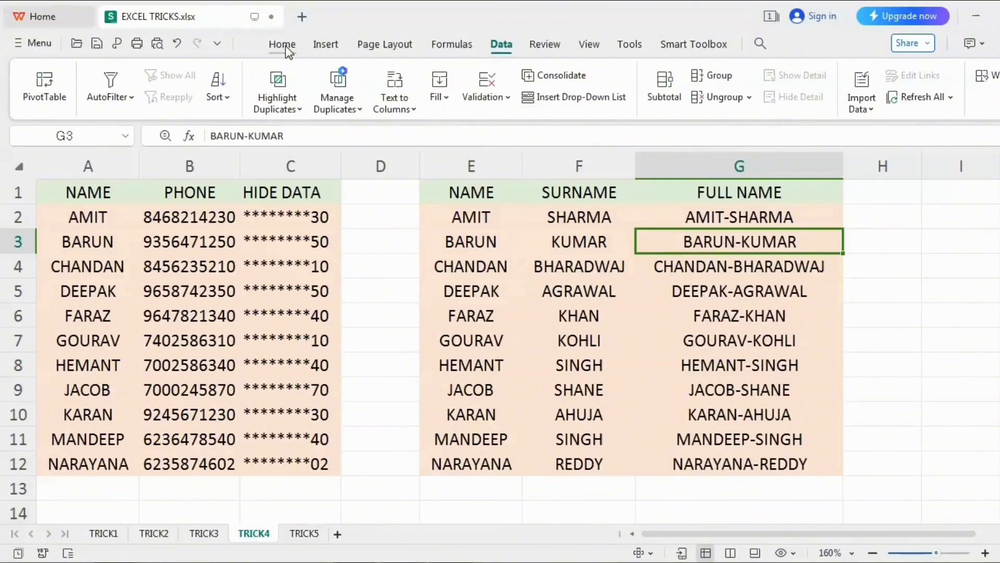
# Step: Review the hyphenated entries in the FULL NAME column from G2 down to G12
pyautogui.press('Up')
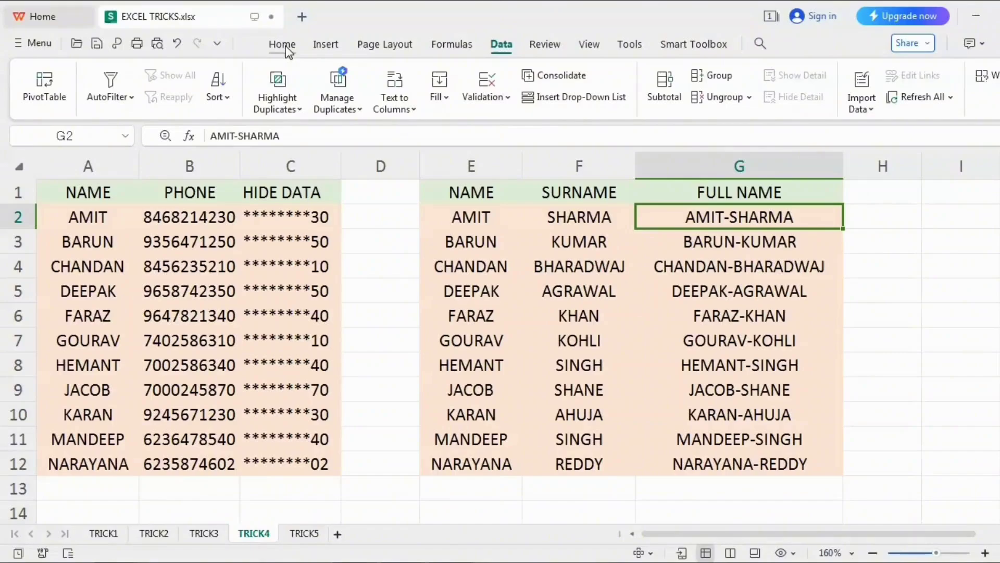
pyautogui.press('Down')
pyautogui.press('Down')
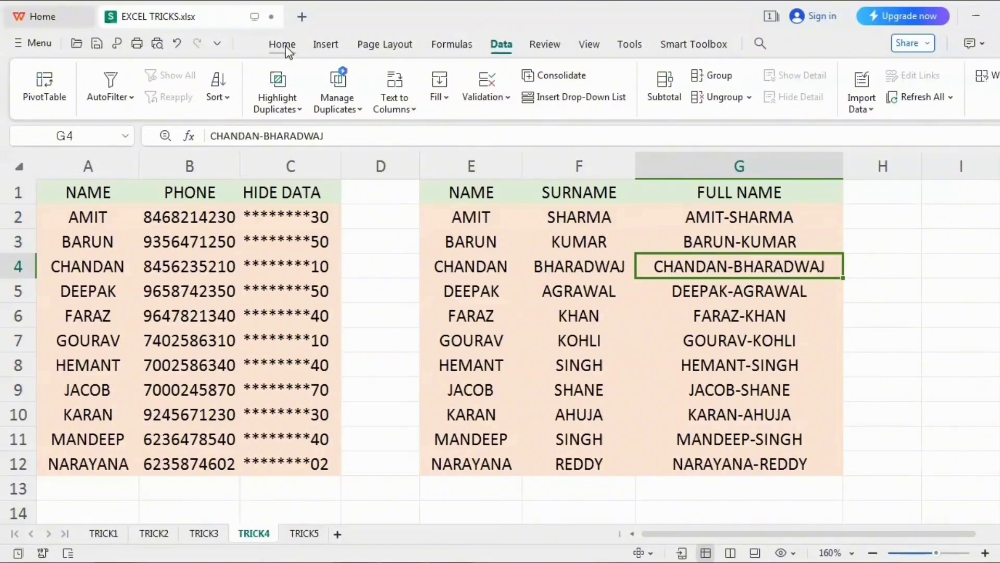
pyautogui.press('Down')
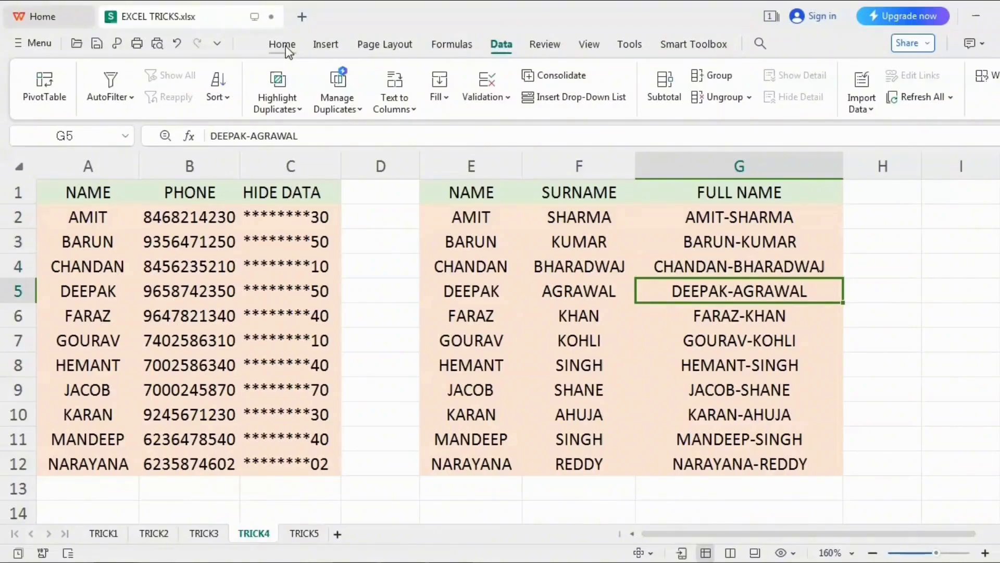
pyautogui.press('Down')
pyautogui.hotkey('ctrl', 'Down')
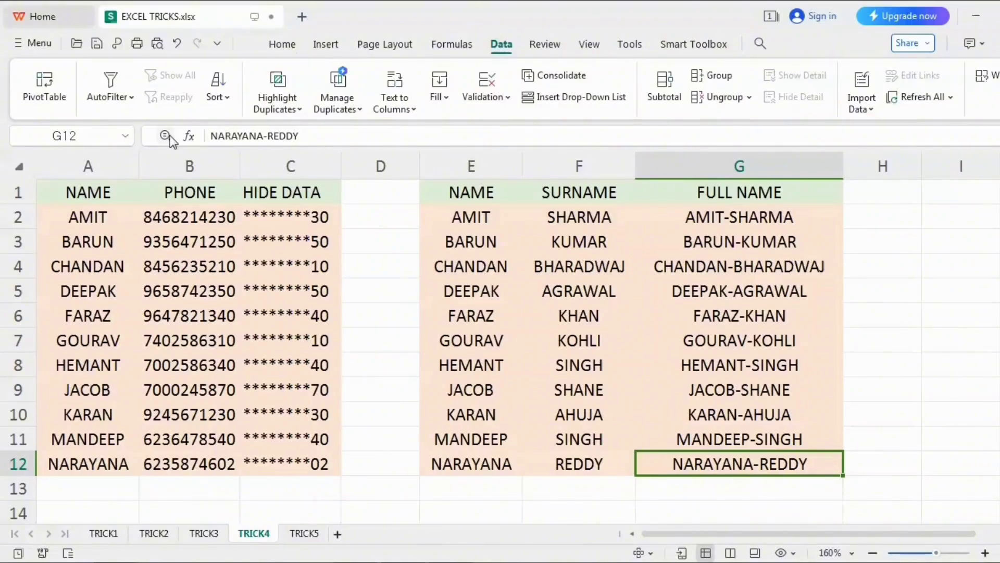
# Step: Examine the ®-prefixed names in column A of the TRICK5 sheet and compare them with the plain names in column D
pyautogui.click(286, 46)
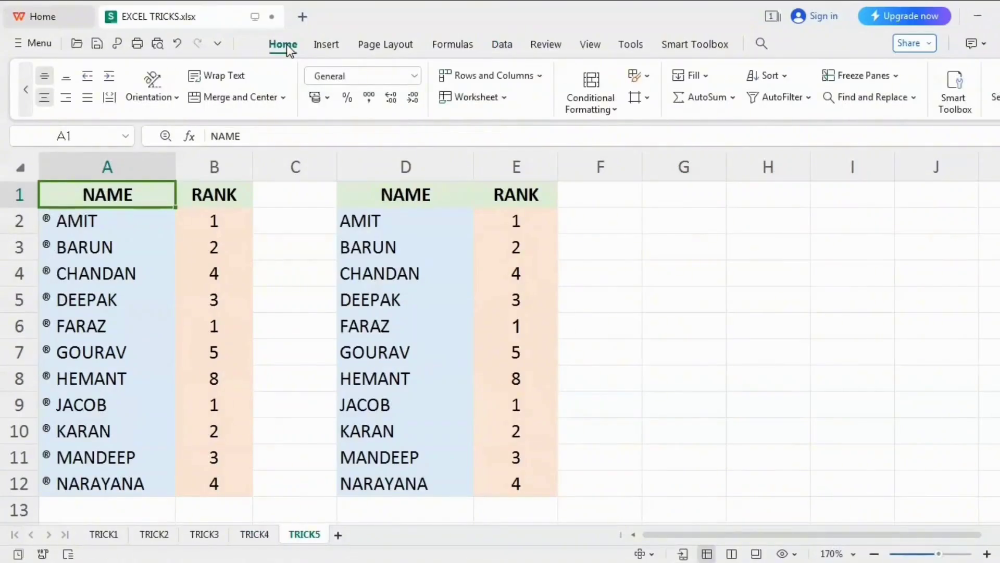
pyautogui.press('Right')
pyautogui.press('Down')
pyautogui.press('Left')
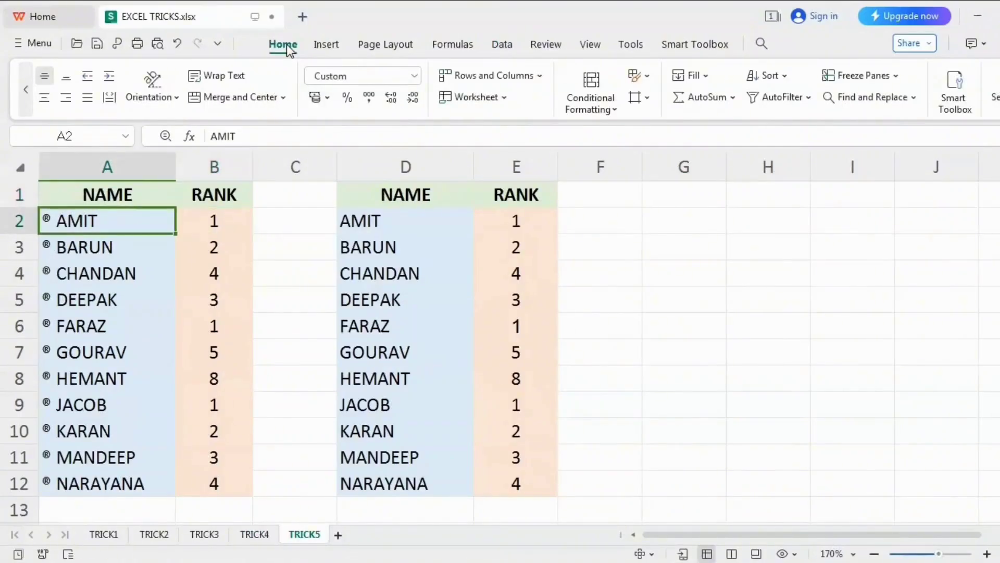
pyautogui.press('Down')
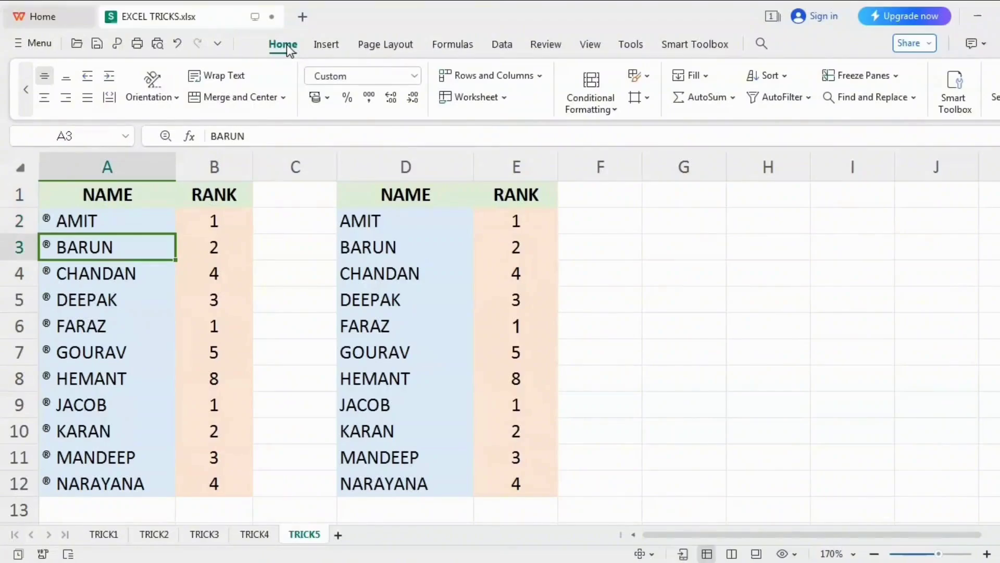
pyautogui.press('Down')
pyautogui.press('Down')
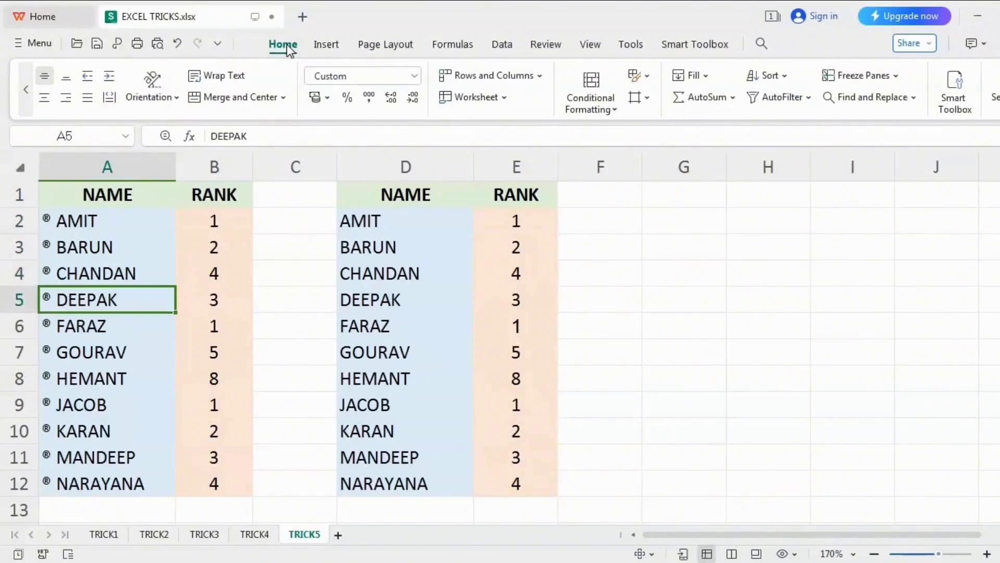
pyautogui.press('Down')
pyautogui.press('Down')
pyautogui.press('Down')
pyautogui.press('Down')
pyautogui.press('Down')
pyautogui.press('Down')
pyautogui.press('Down')
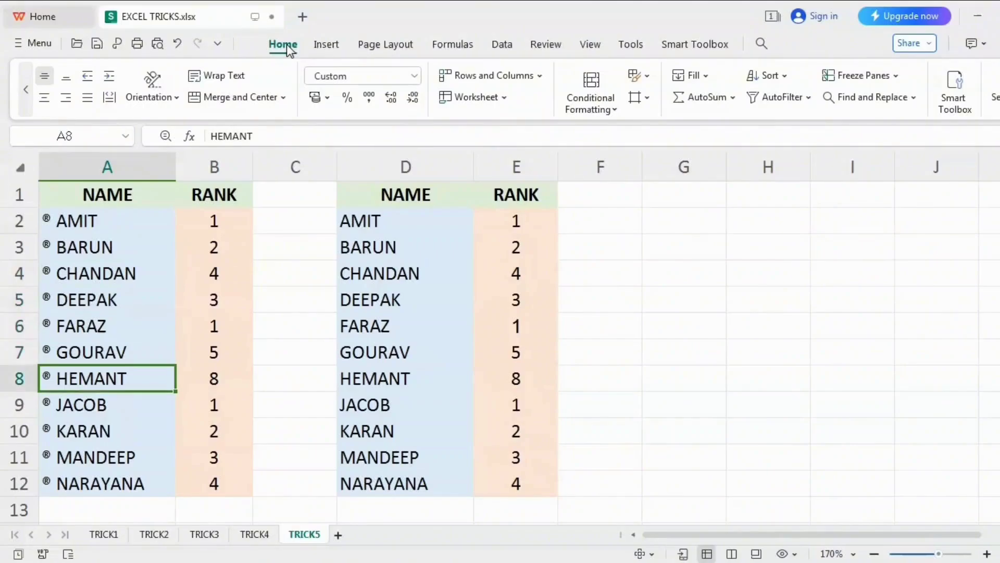
pyautogui.press('Up')
pyautogui.press('Up')
pyautogui.press('Up')
pyautogui.press('Up')
pyautogui.press('Up')
pyautogui.press('Up')
pyautogui.press('Up')
pyautogui.press('Up')
pyautogui.press('Up')
pyautogui.press('Up')
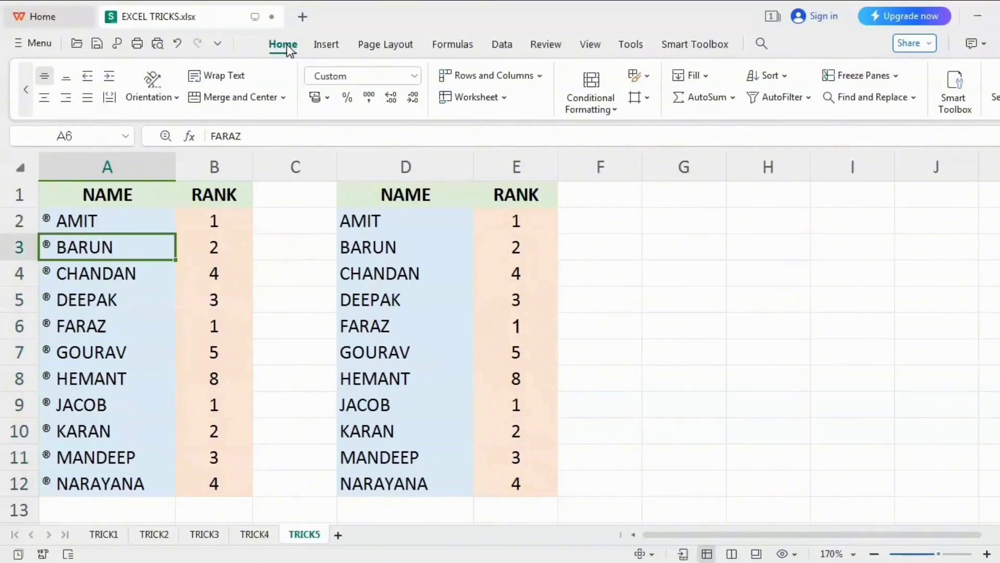
pyautogui.press('Right')
pyautogui.press('Right')
pyautogui.press('Right')
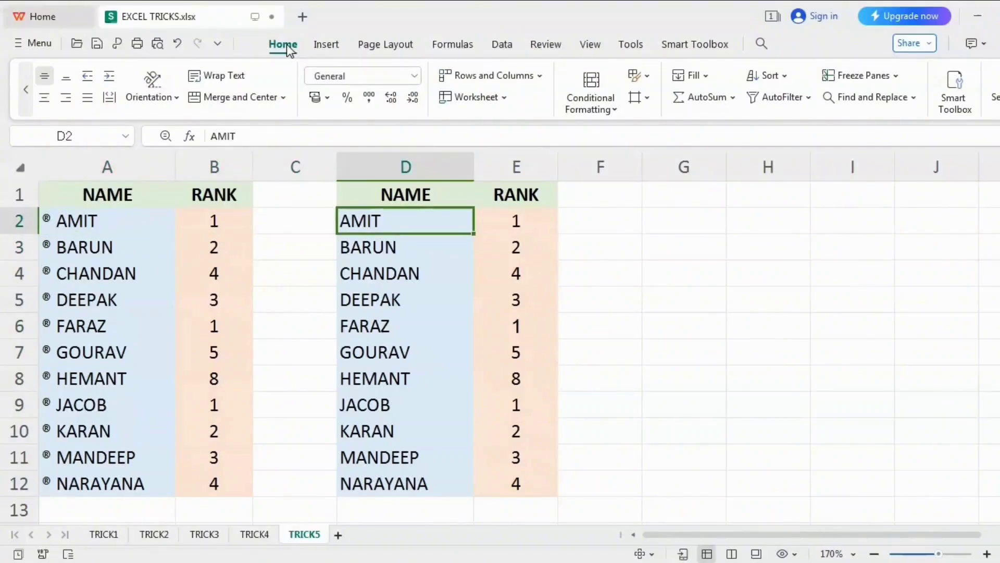
# Step: Insert the © symbol in the empty cell G3 and copy that character from the cell
pyautogui.press('Right')
pyautogui.press('Right')
pyautogui.press('Right')
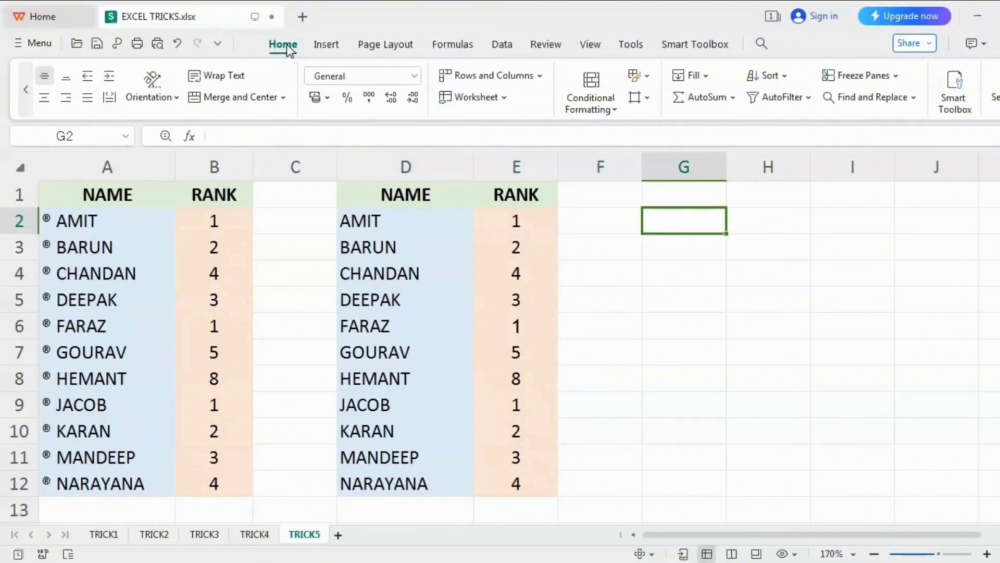
pyautogui.press('Down')
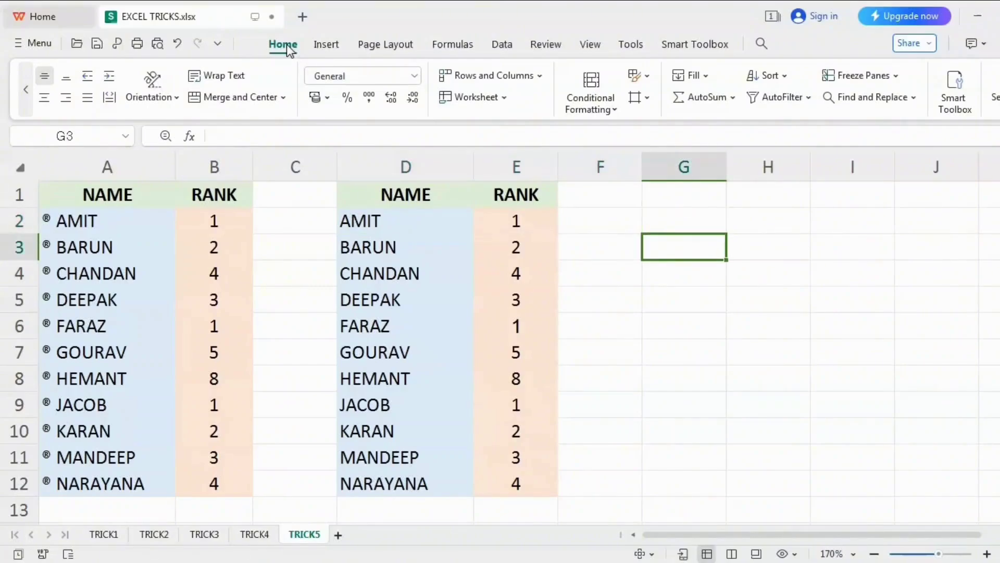
pyautogui.click(320, 46)
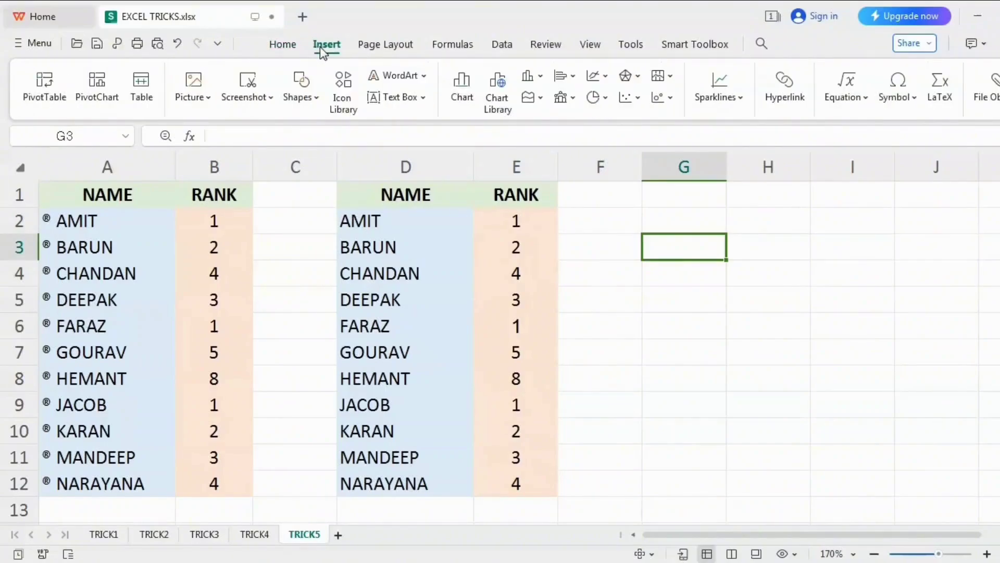
pyautogui.click(895, 100)
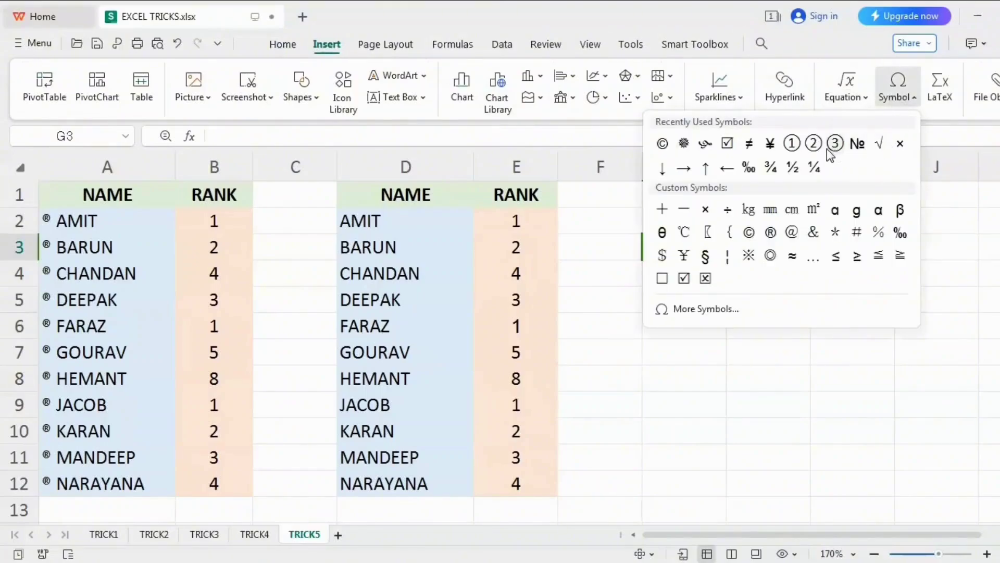
pyautogui.click(662, 144)
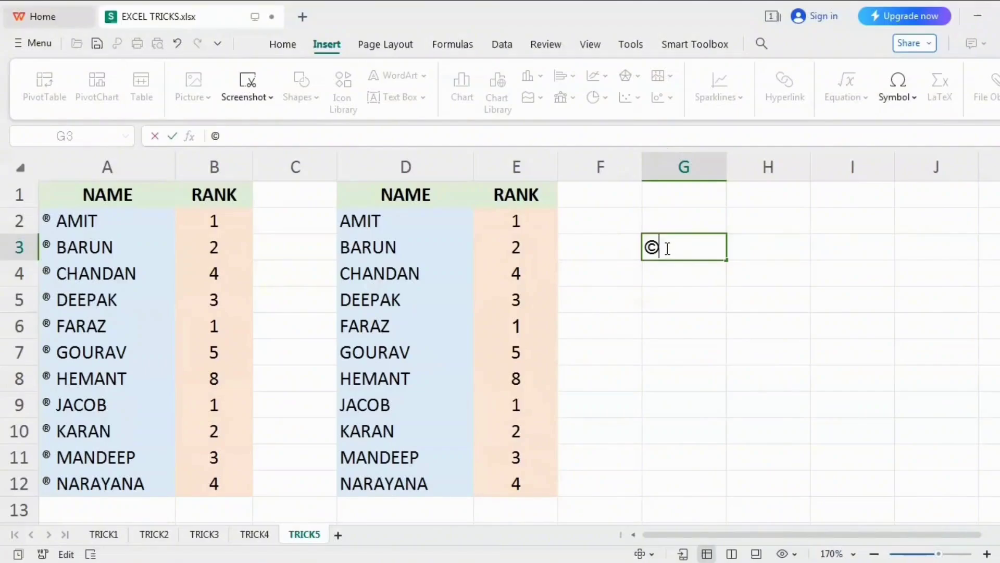
pyautogui.doubleClick(666, 248)
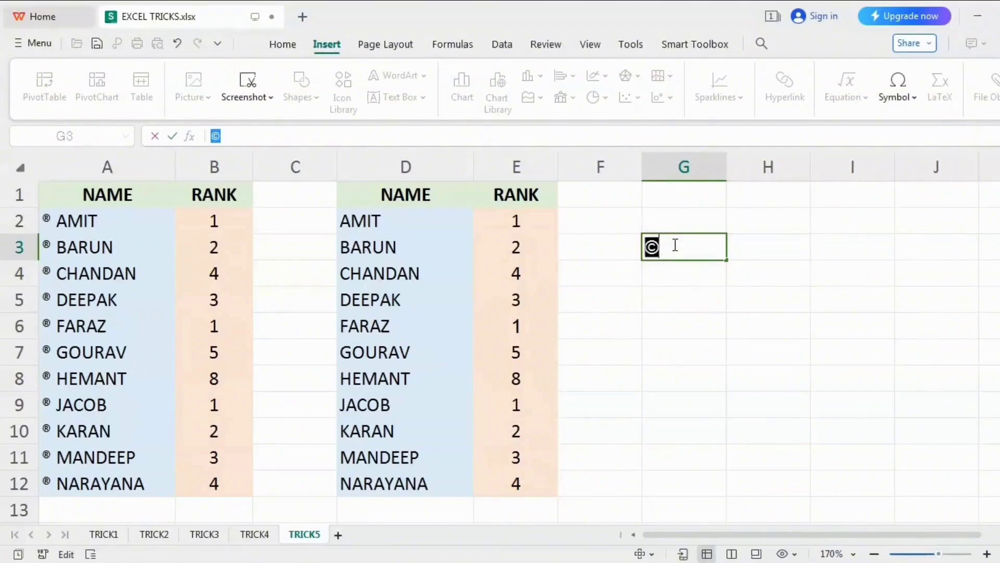
pyautogui.click(662, 302)
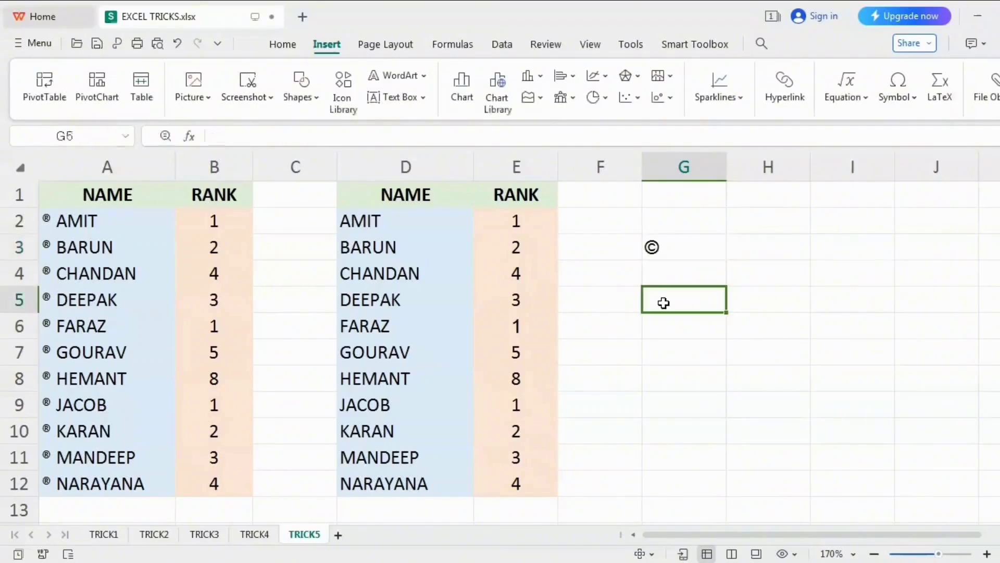
# Step: Apply the custom number format "© @" to the names in D2:D12
pyautogui.moveTo(409, 220); pyautogui.dragTo(399, 478)
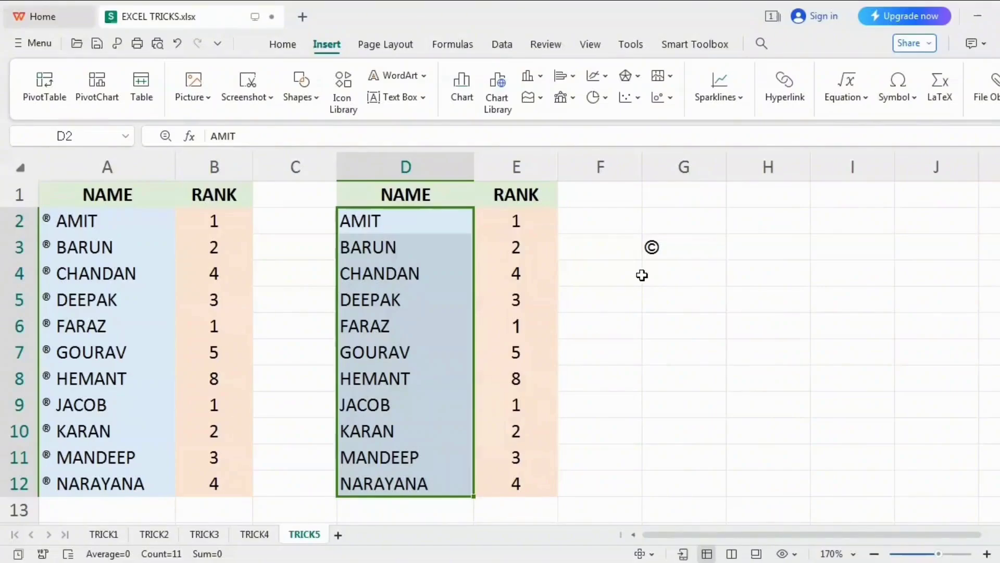
pyautogui.hotkey('ctrl', '1')
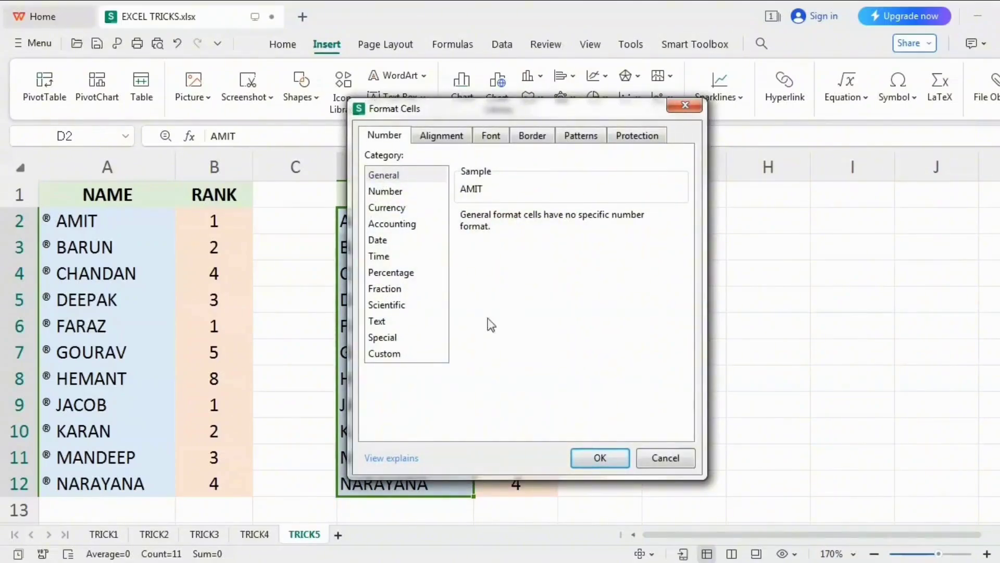
pyautogui.click(392, 354)
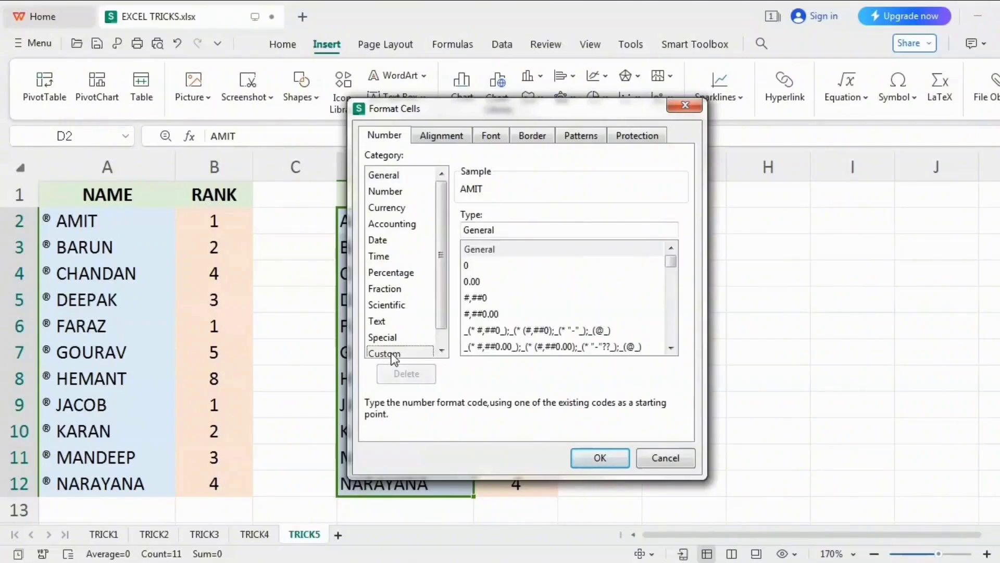
pyautogui.doubleClick(499, 231)
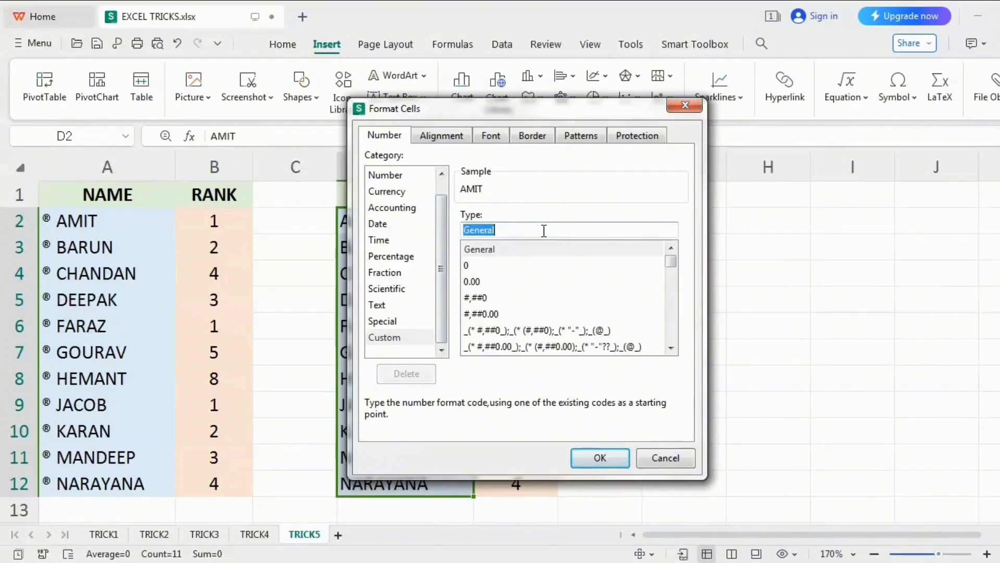
pyautogui.write('©')
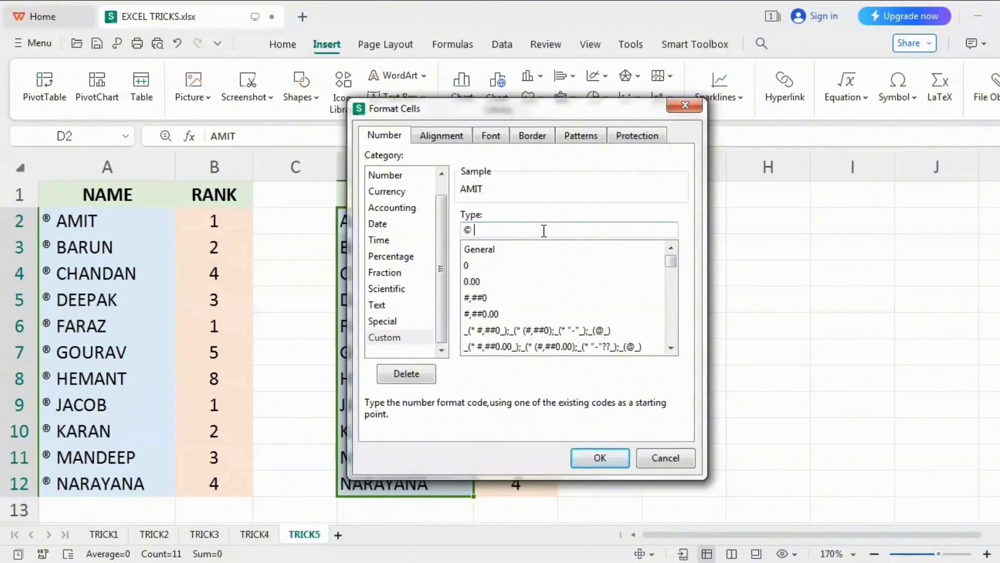
pyautogui.write(' @')
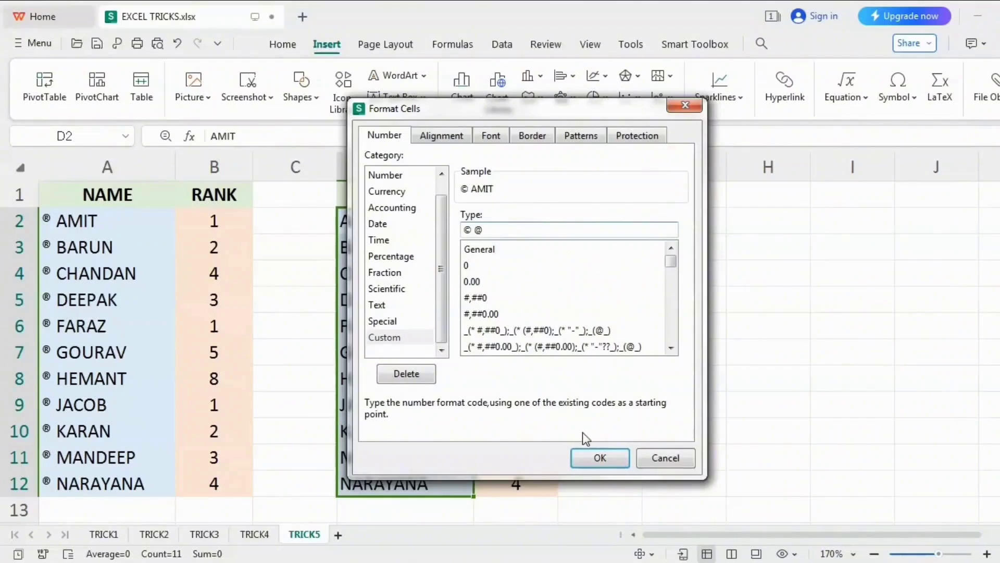
pyautogui.click(602, 458)
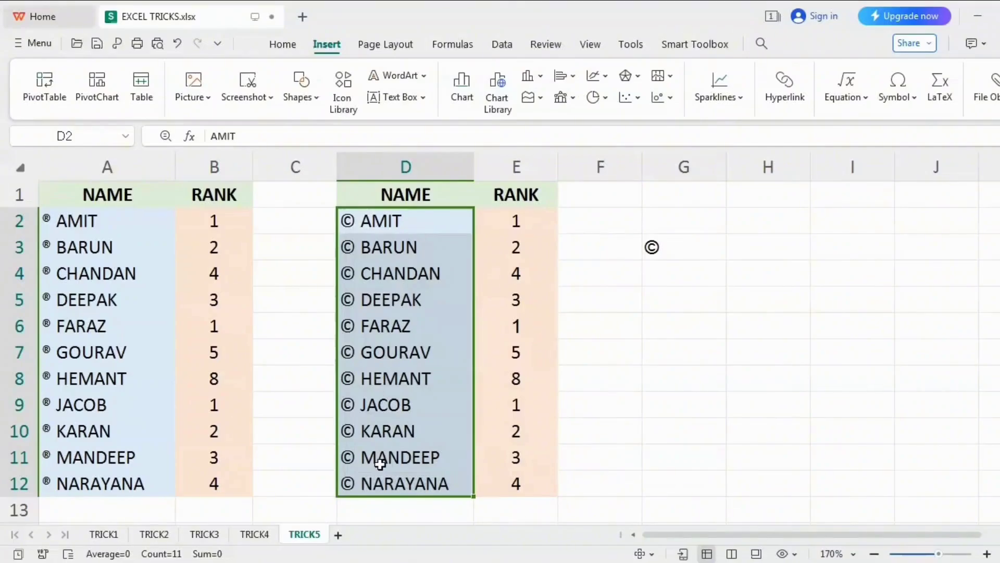
# Step: Compare the cell contents of A2 and D2, and look over the ©-prefixed names in D2:D12
pyautogui.click(89, 224)
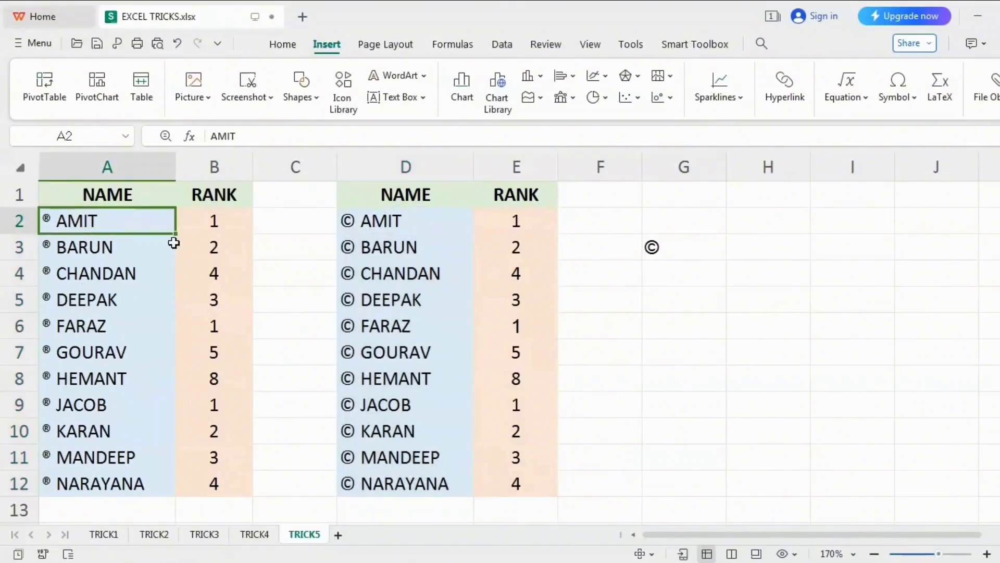
pyautogui.click(383, 223)
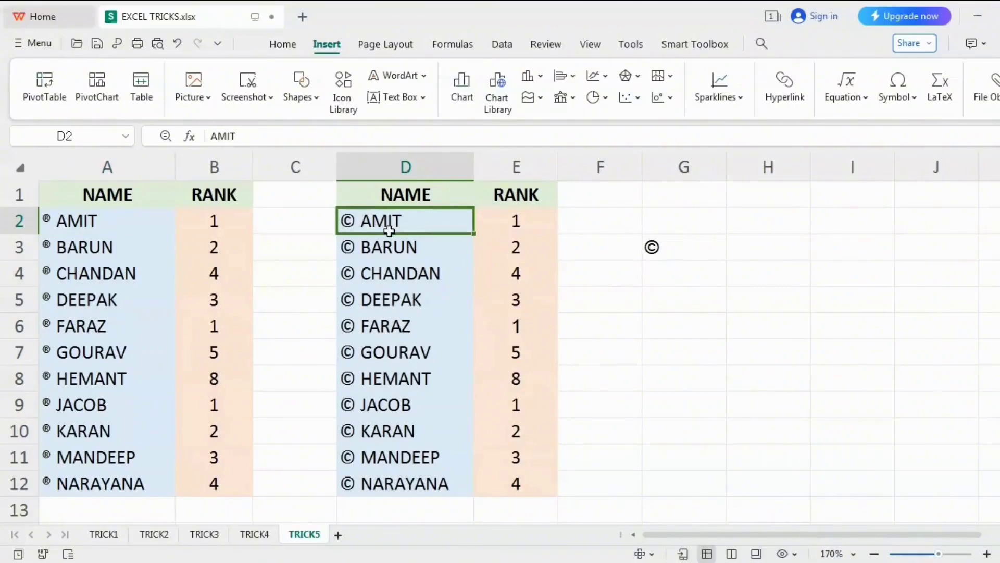
pyautogui.moveTo(389, 231); pyautogui.dragTo(395, 483)
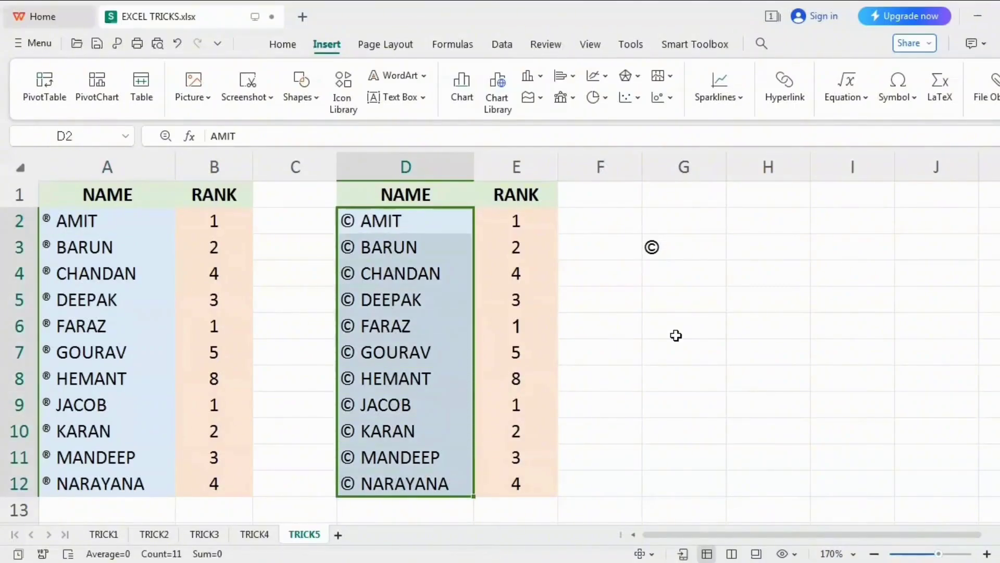
# Step: View the list of symbols available for insertion with the empty cell G5 selected, and close it without inserting one
pyautogui.click(692, 300)
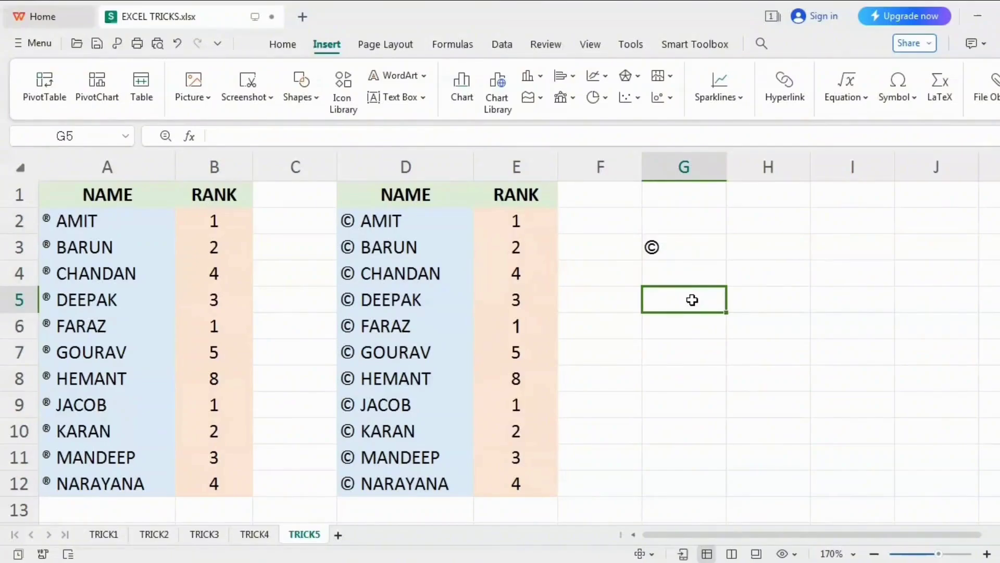
pyautogui.click(897, 100)
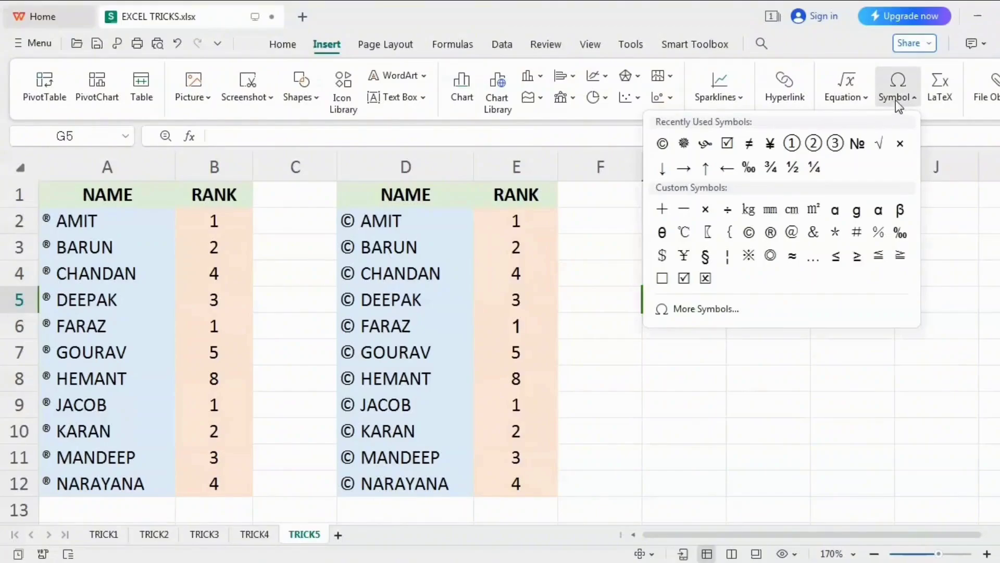
pyautogui.click(895, 100)
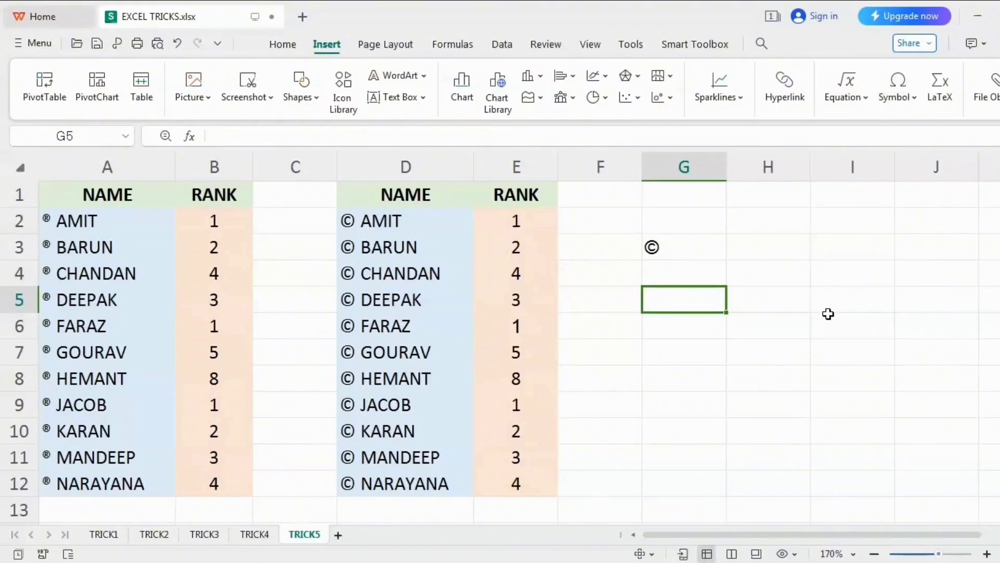